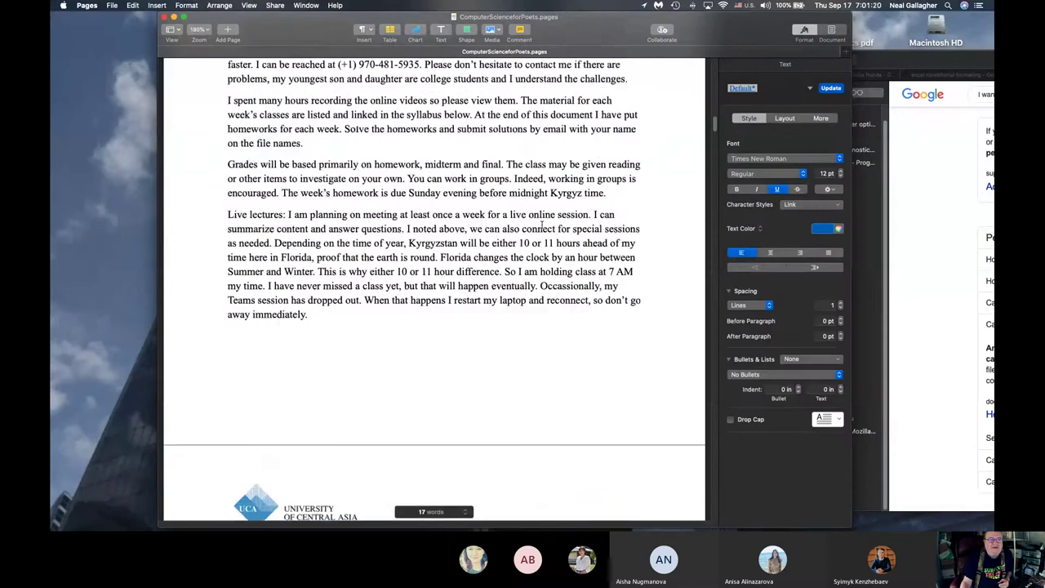
Scroll the syllabus down to the Week 2 schedule row with the loan amortization video links.
scroll(542, 225, "up", 15)
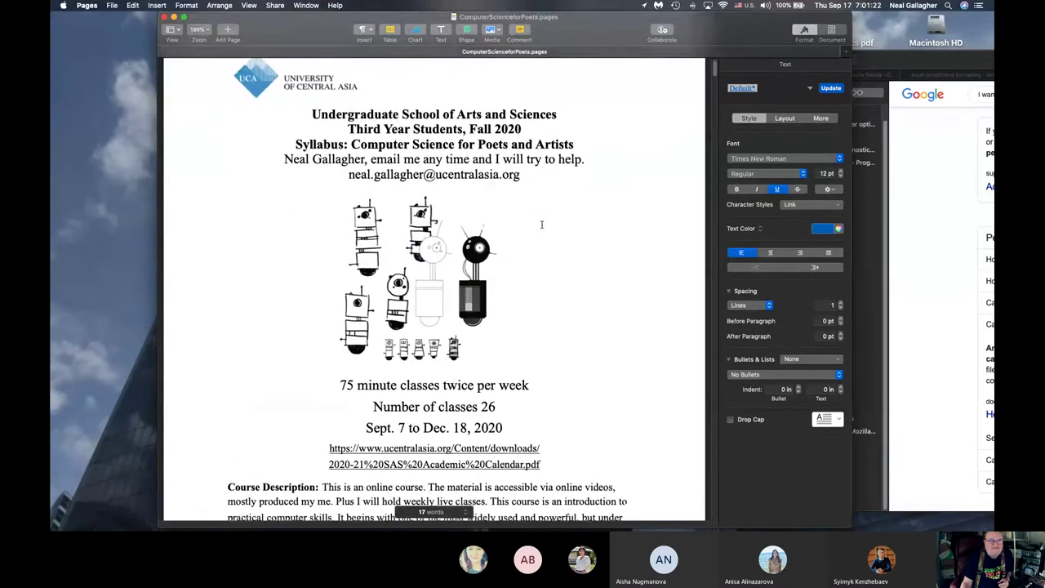
scroll(541, 225, "down", 15)
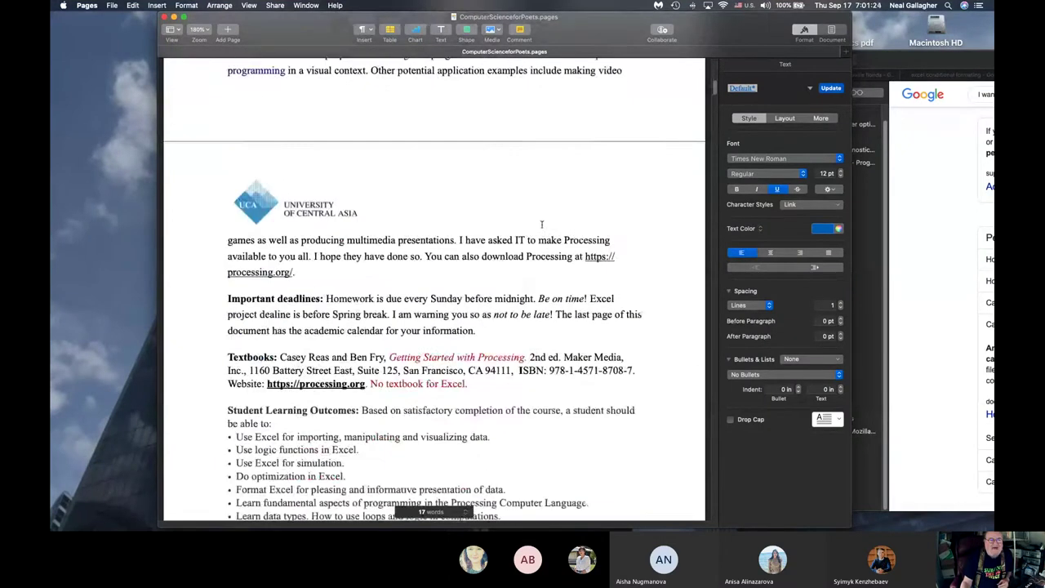
scroll(542, 227, "down", 15)
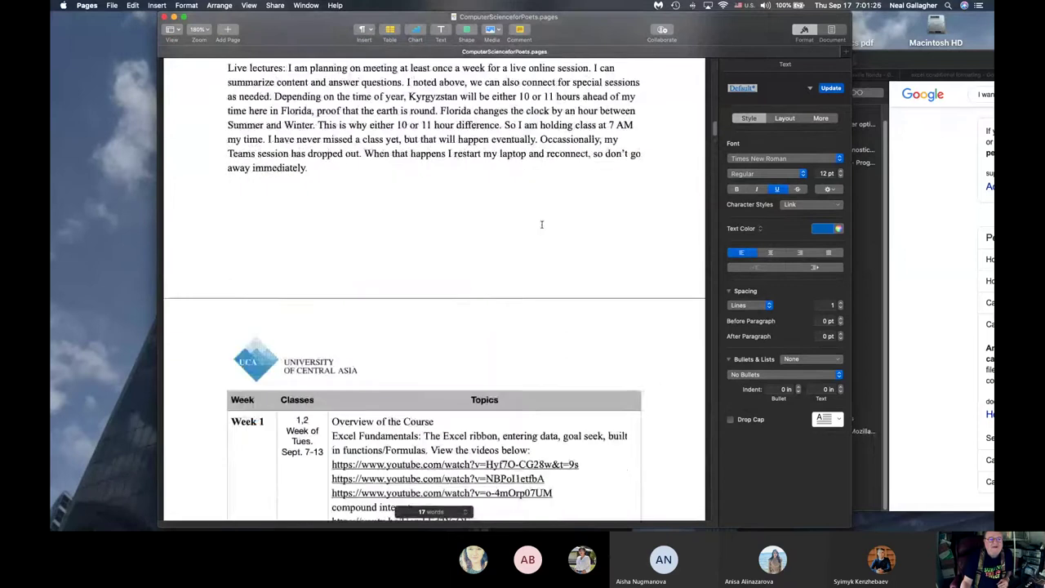
scroll(541, 227, "down", 2)
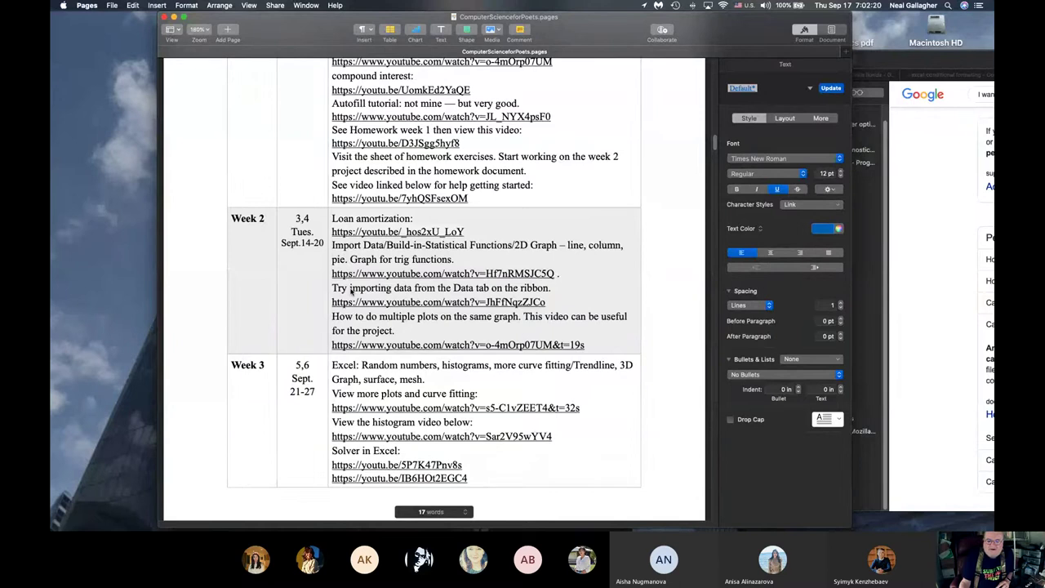
Bring up the AmortizationCalculation workbook, nudge its window higher, and select the title cell A1.
key("ctrl+Left")
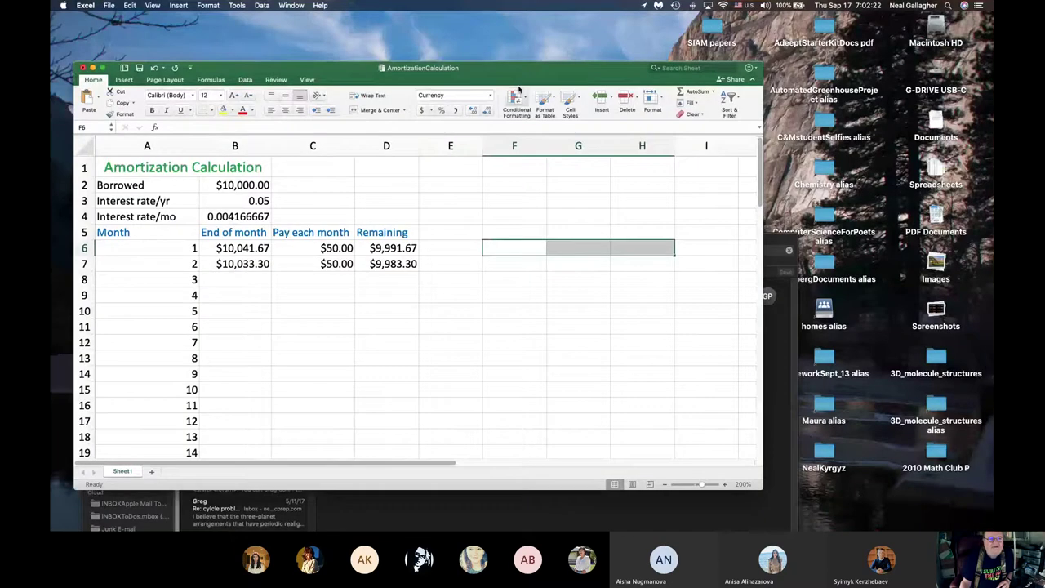
left_click_drag(521, 78, 531, 51)
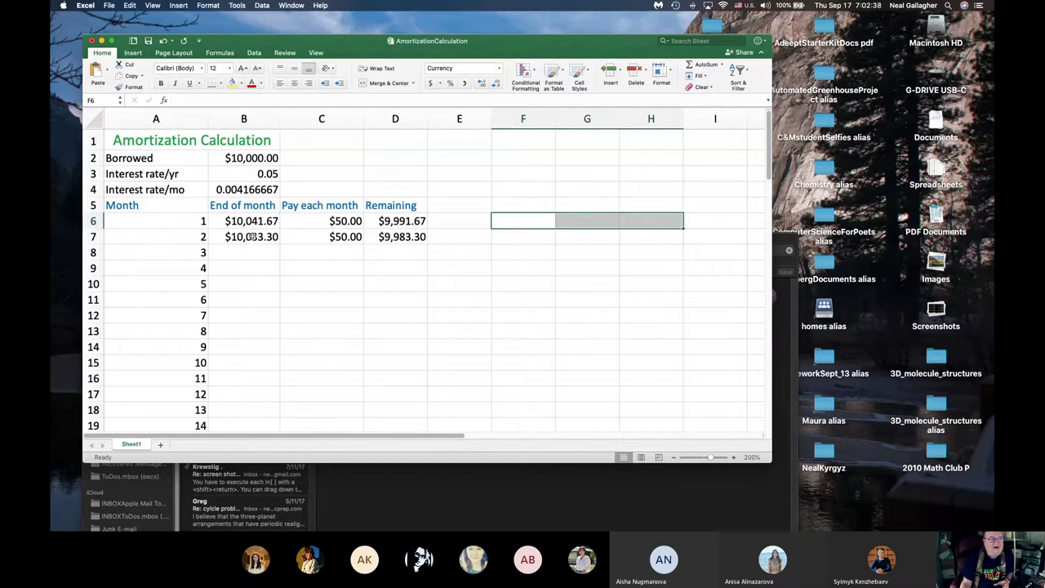
left_click(197, 142)
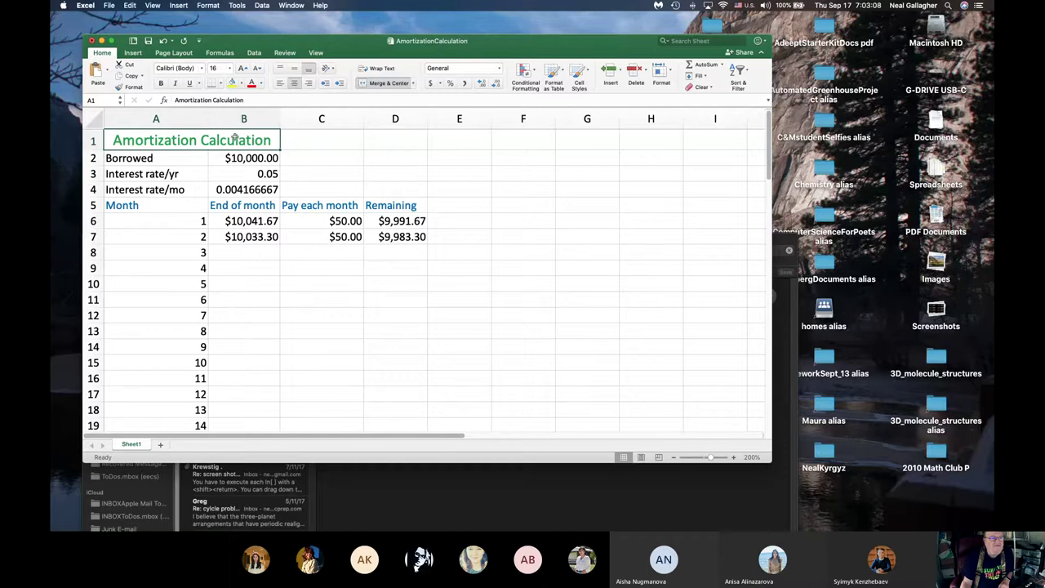
left_click(231, 69)
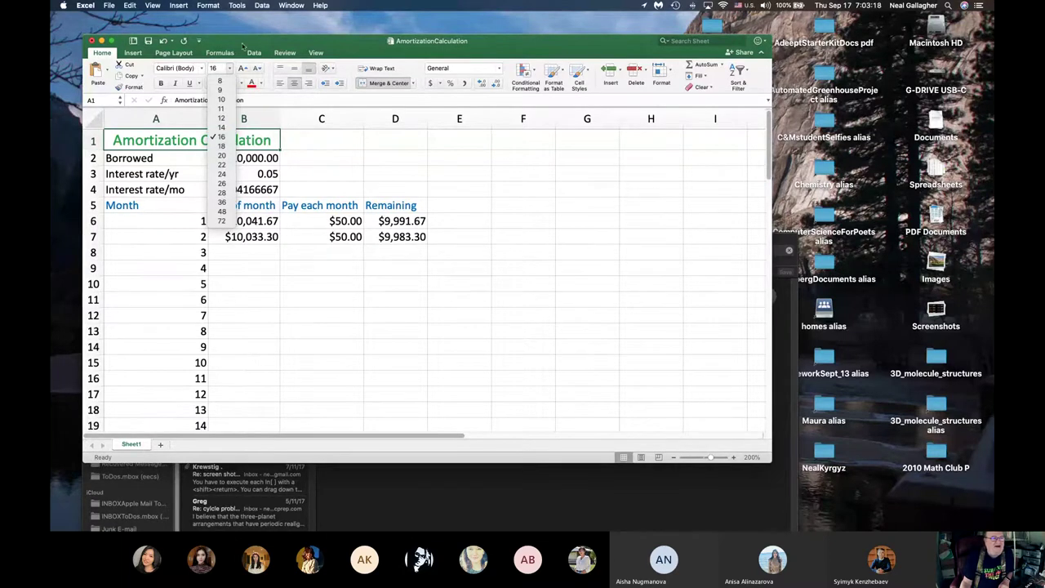
left_click(235, 216)
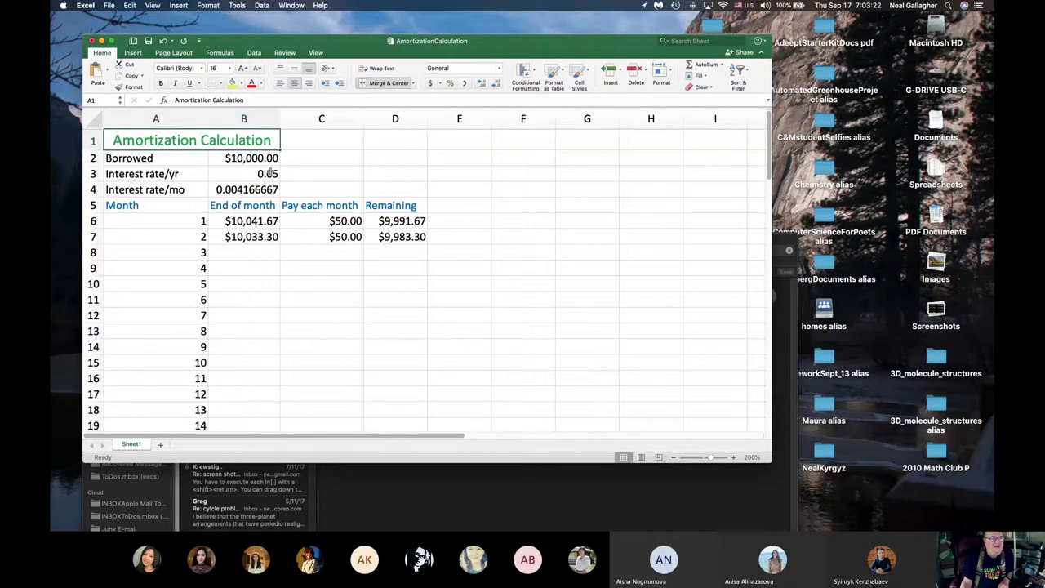
left_click(261, 83)
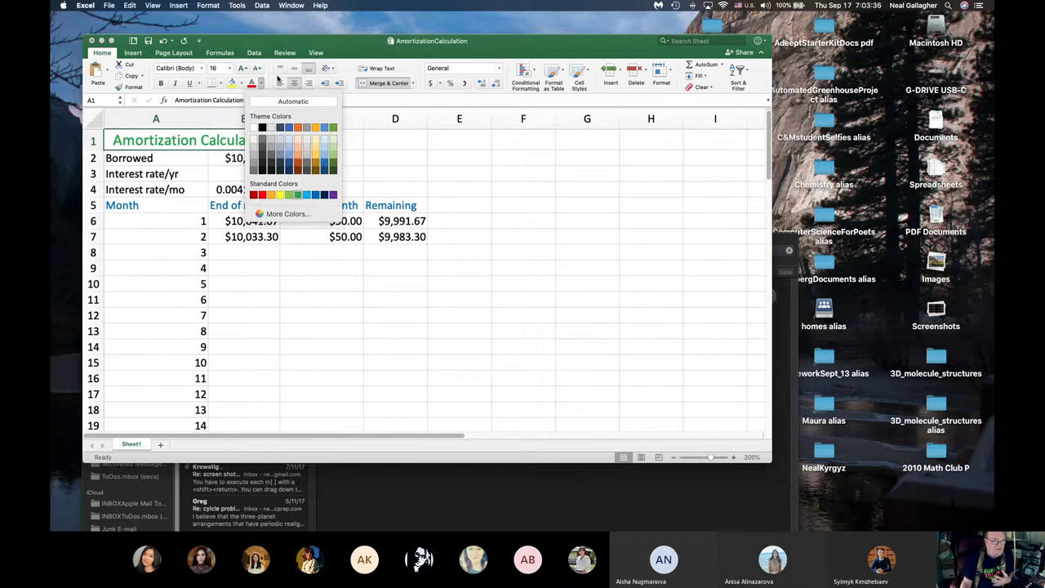
left_click(343, 49)
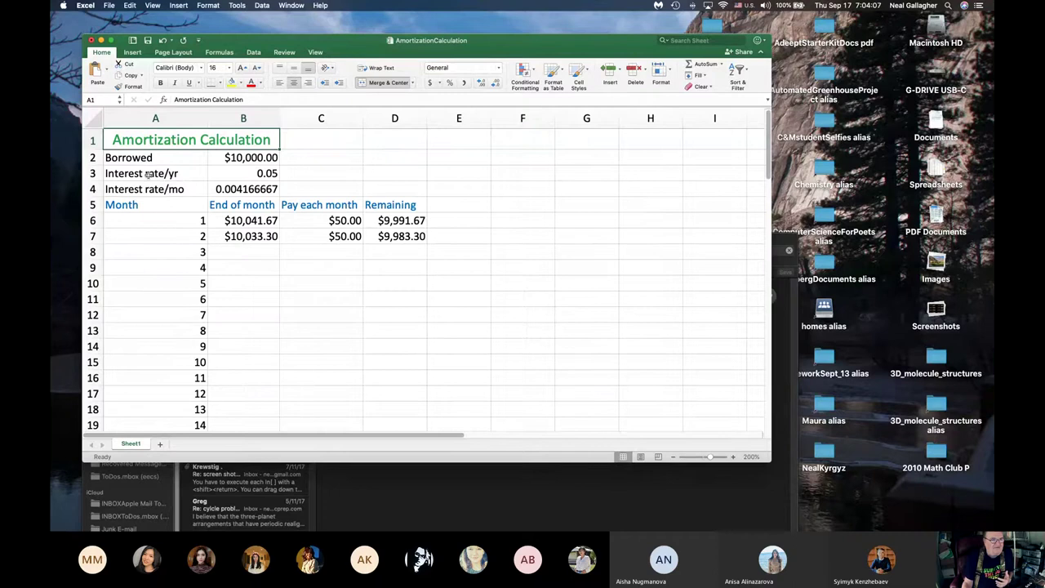
left_click(236, 157)
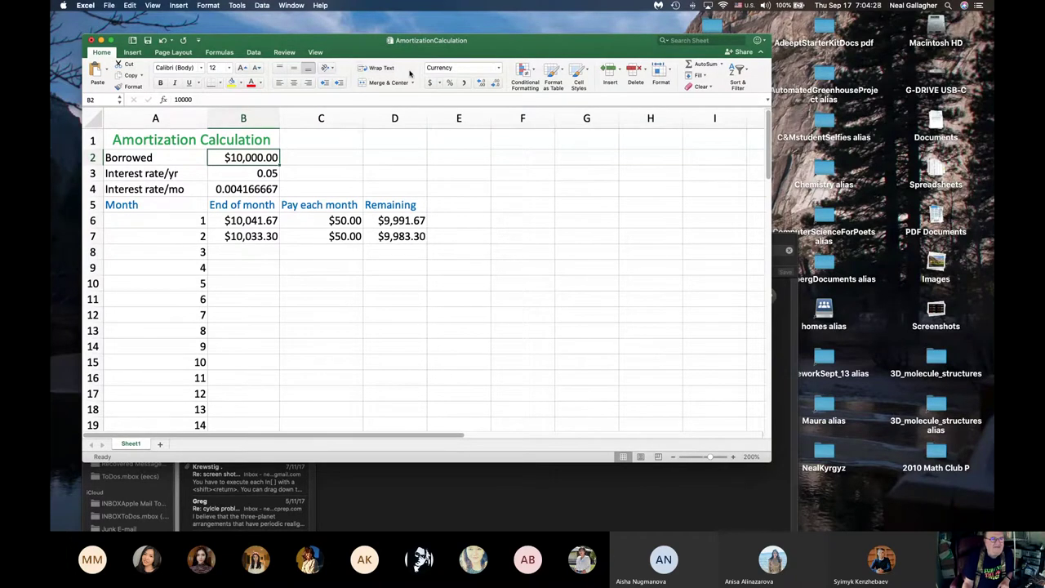
left_click(501, 68)
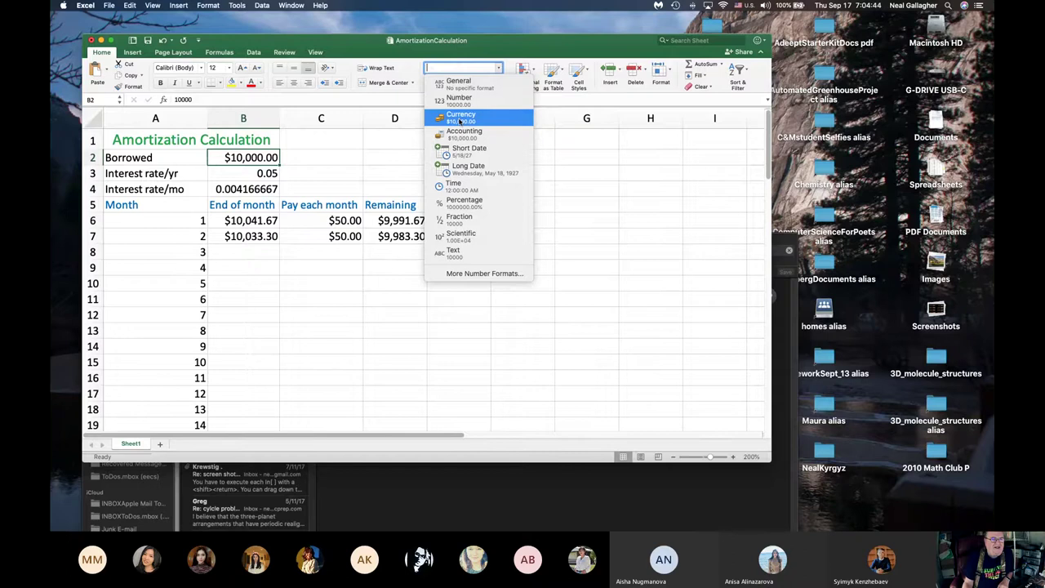
left_click(462, 121)
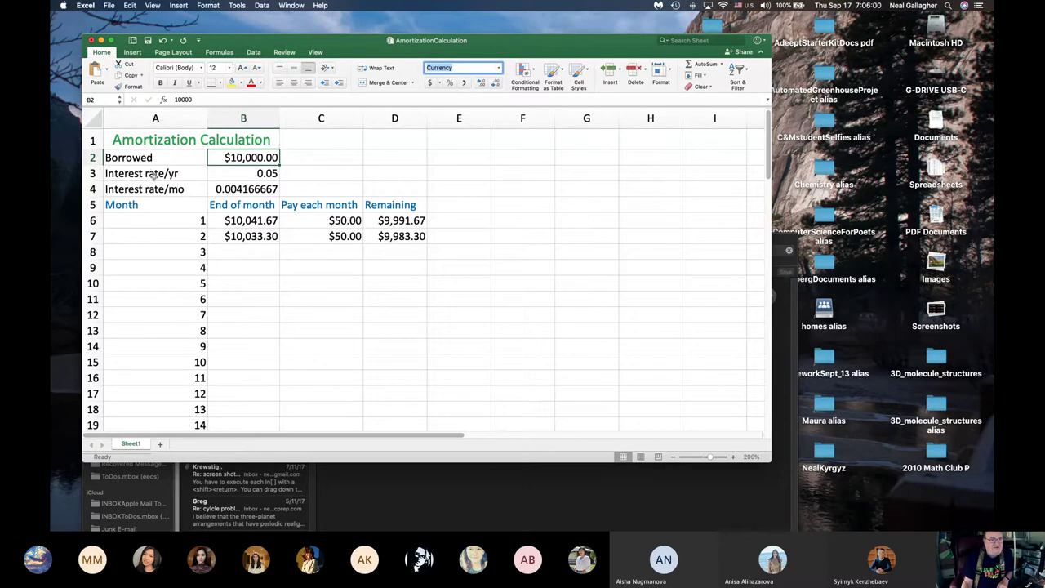
Inspect the formulas for the monthly rate in B4, month 1's end-of-month balance, and remaining balance.
left_click(246, 189)
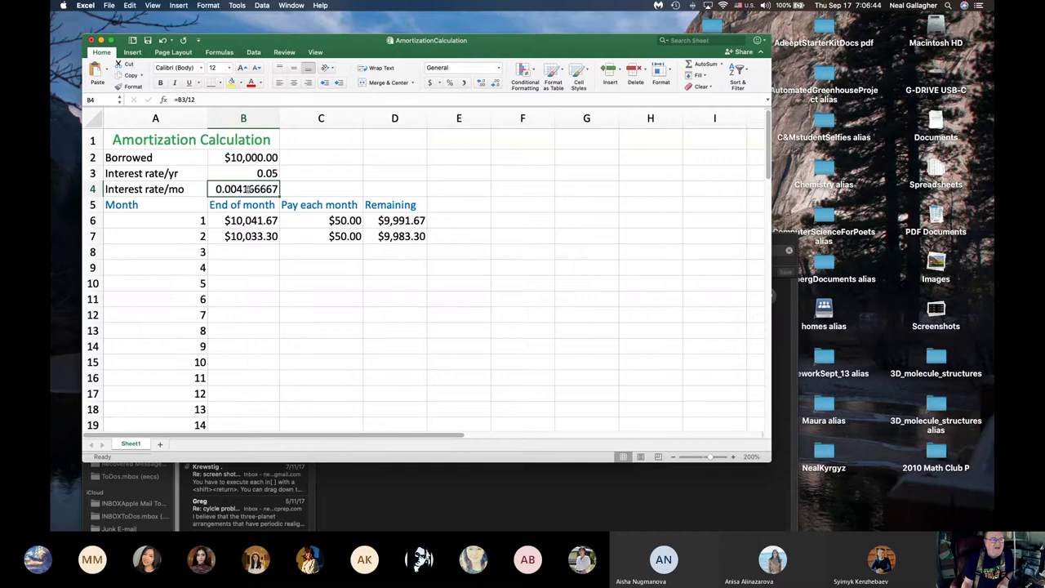
left_click(270, 221)
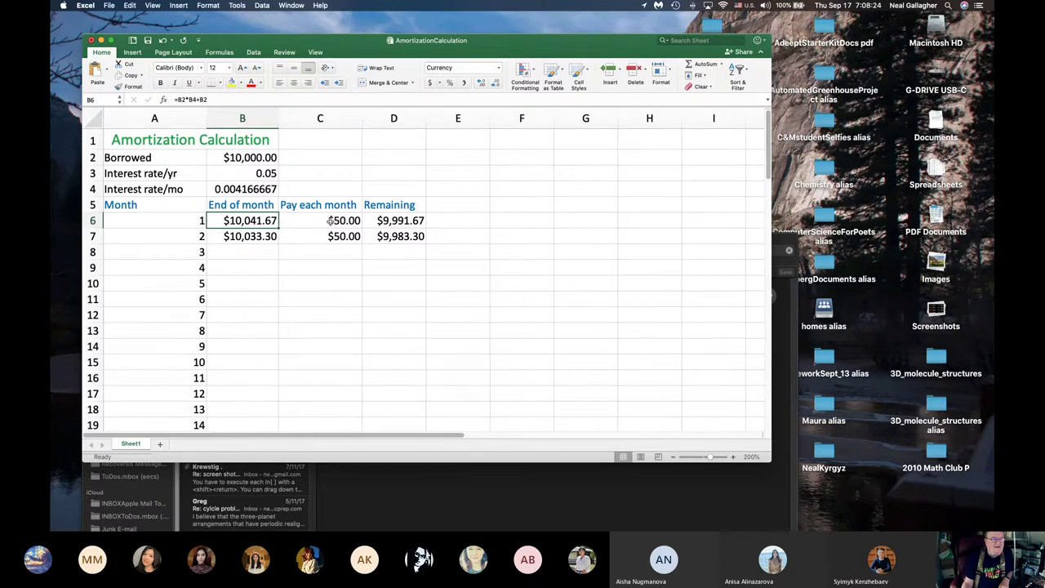
left_click(386, 220)
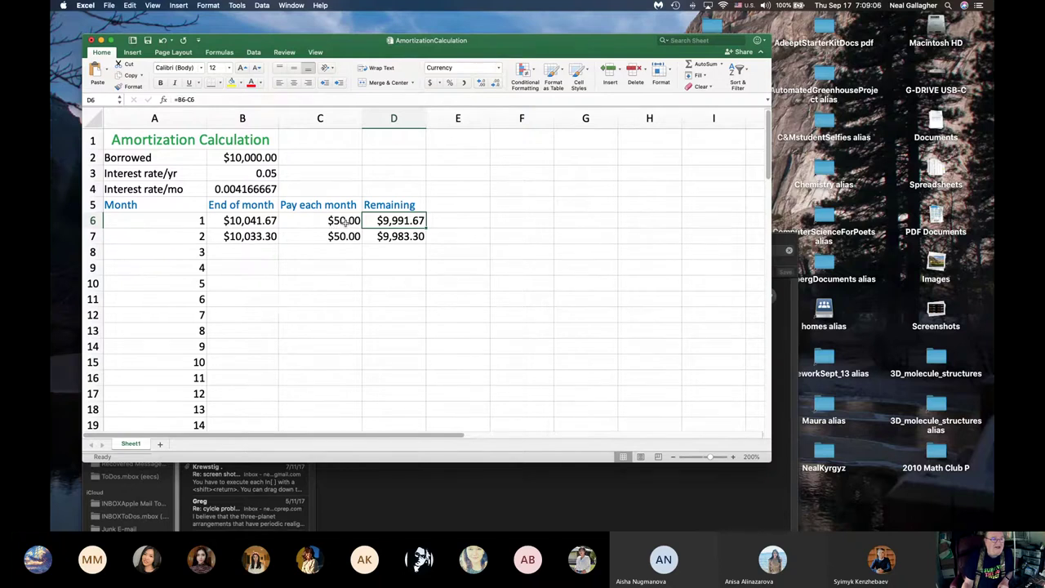
Change the monthly payment in C6 from 50 to 41.67.
left_click(348, 220)
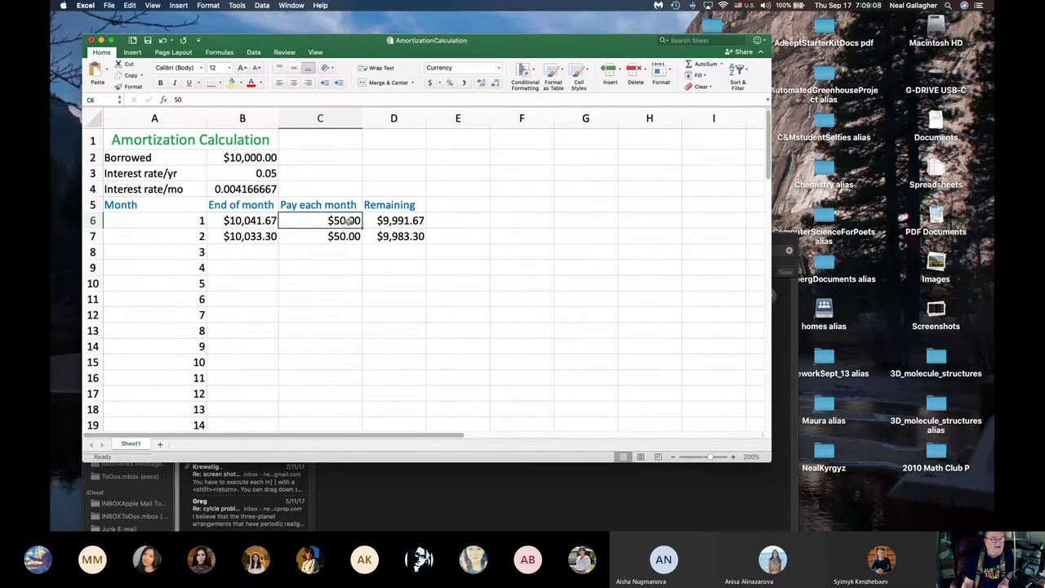
double_click(348, 220)
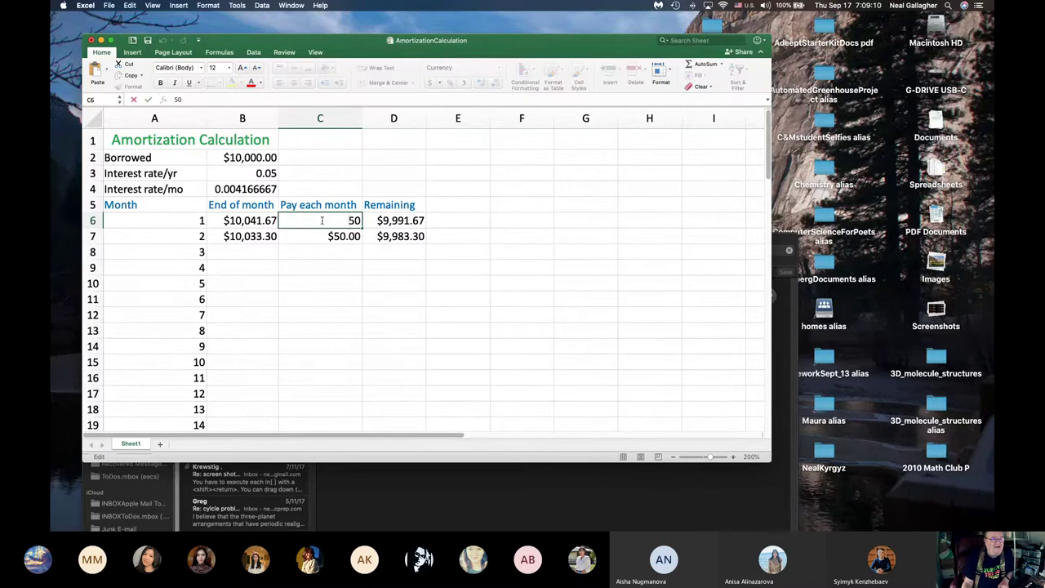
left_click_drag(346, 221, 372, 220)
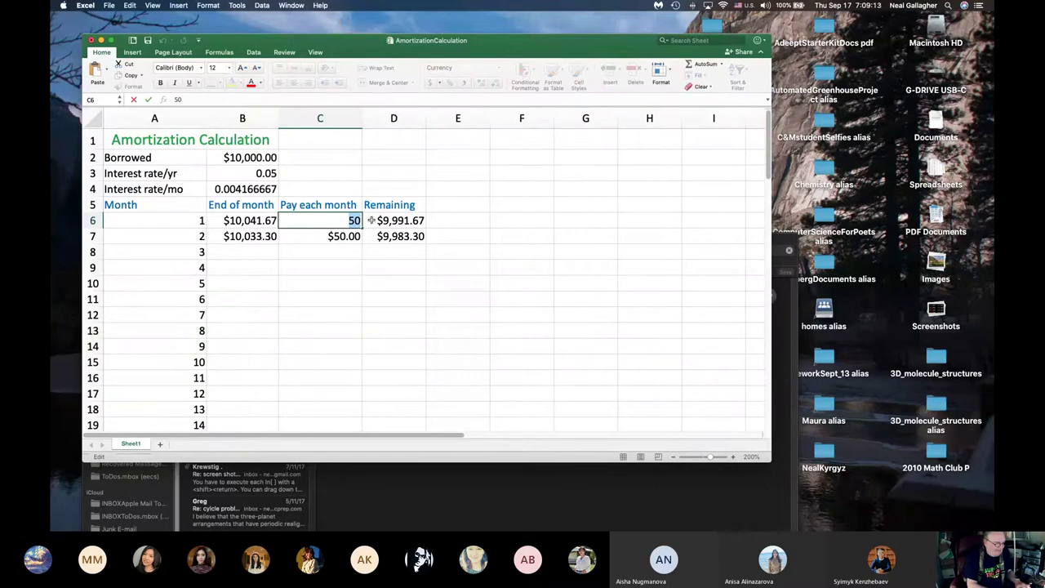
type("41")
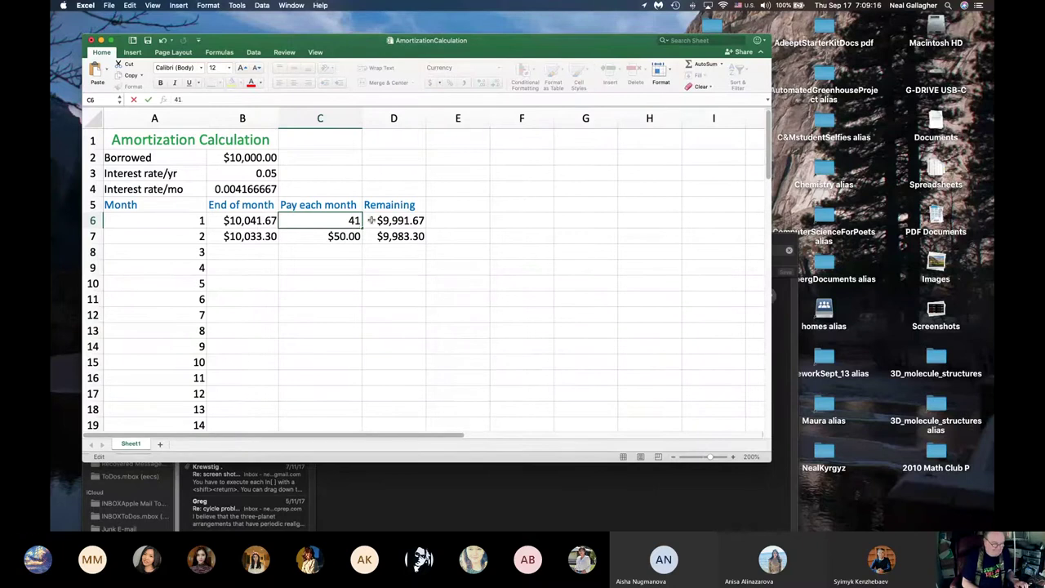
type(".67")
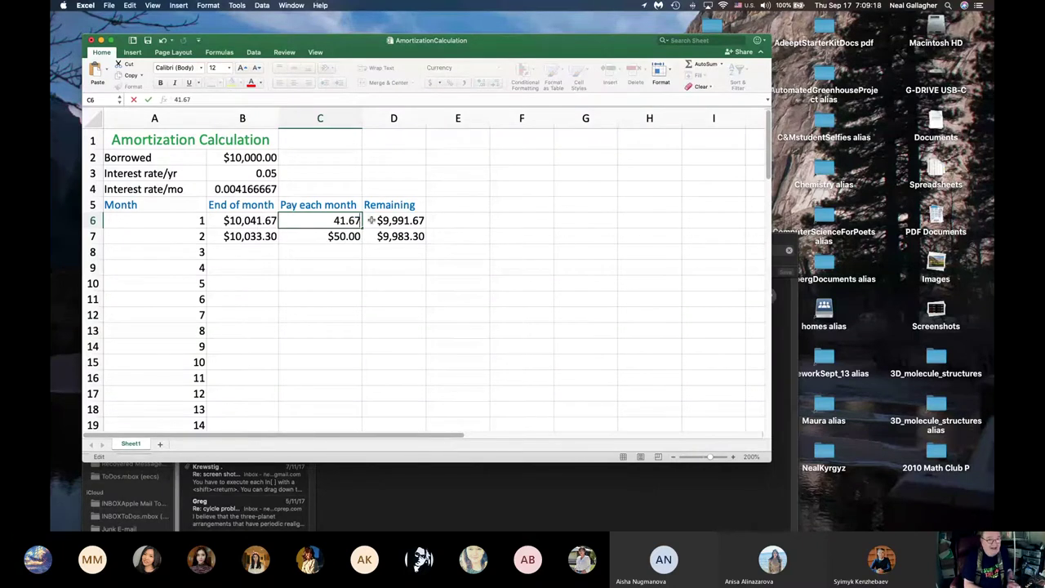
key("Return")
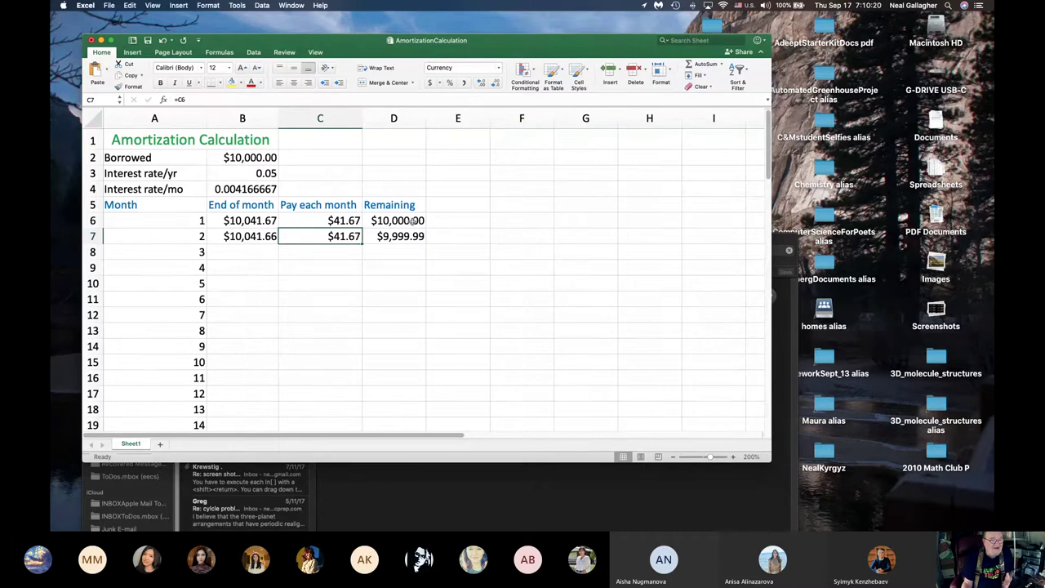
Set the C6 monthly payment back from 41.67 to 50.
double_click(354, 221)
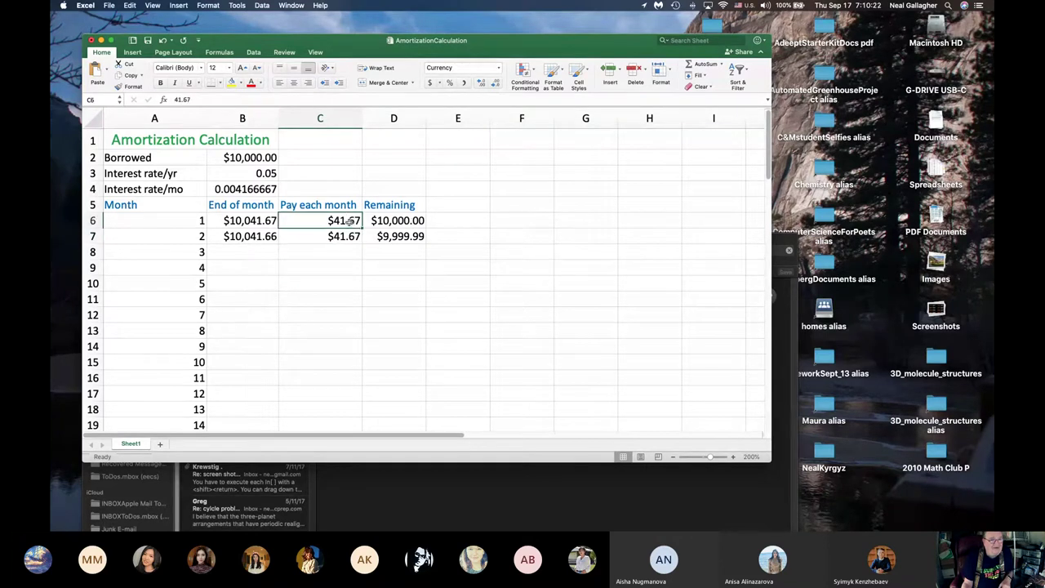
left_click_drag(360, 221, 334, 221)
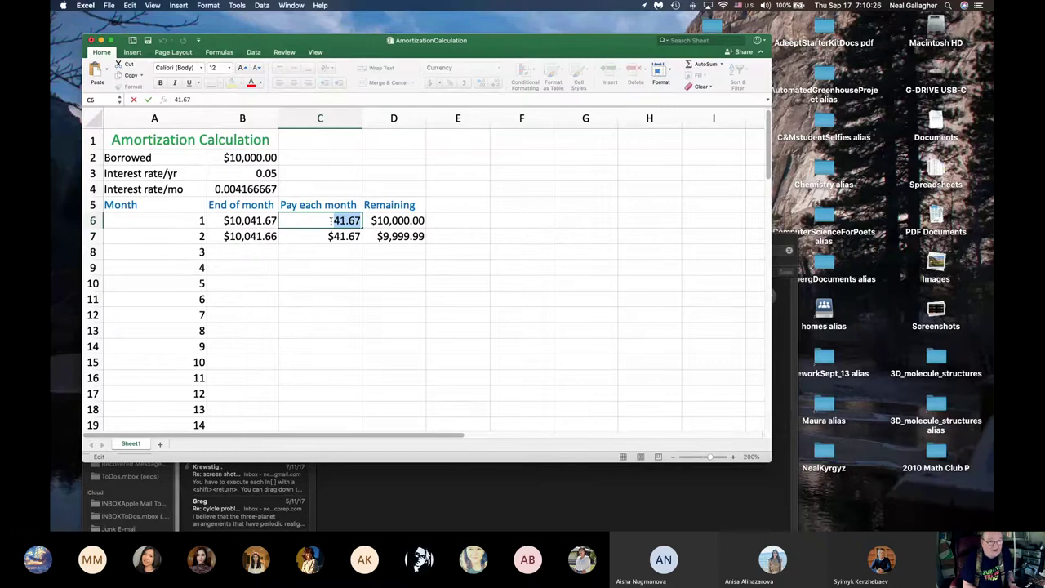
type("50")
key("Return")
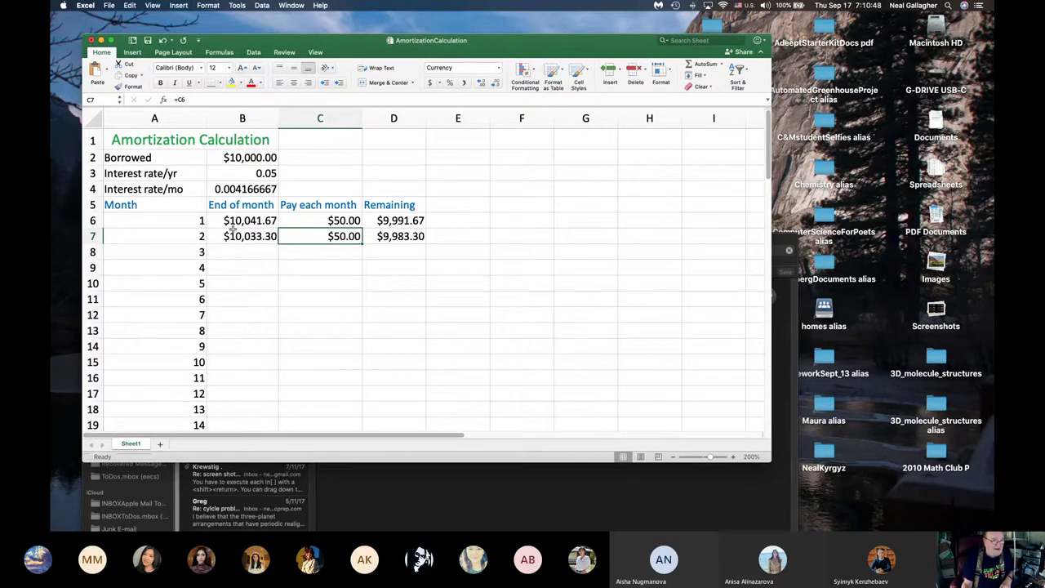
scroll(233, 232, "down", 3)
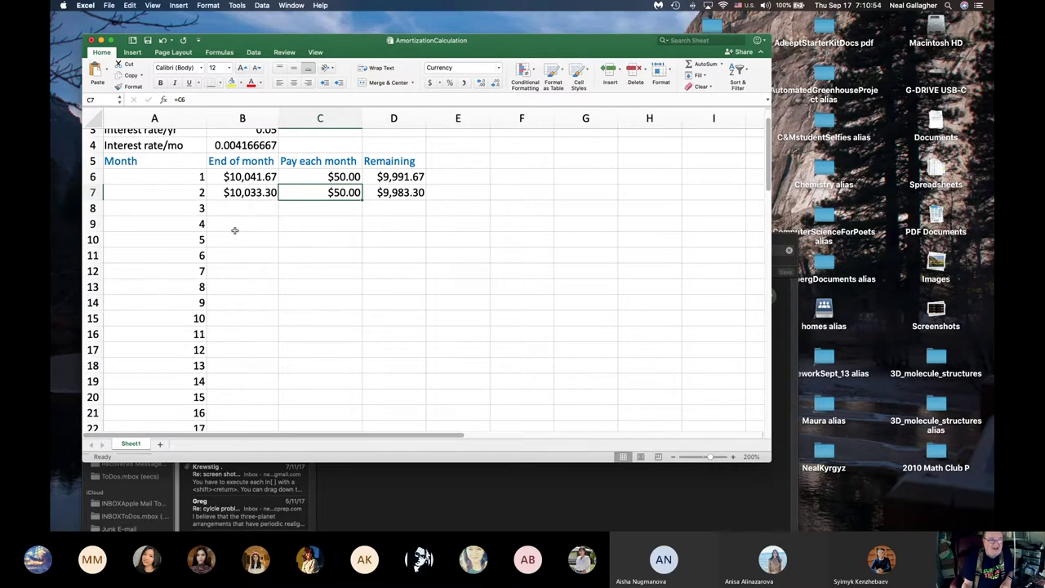
scroll(243, 233, "up", 3)
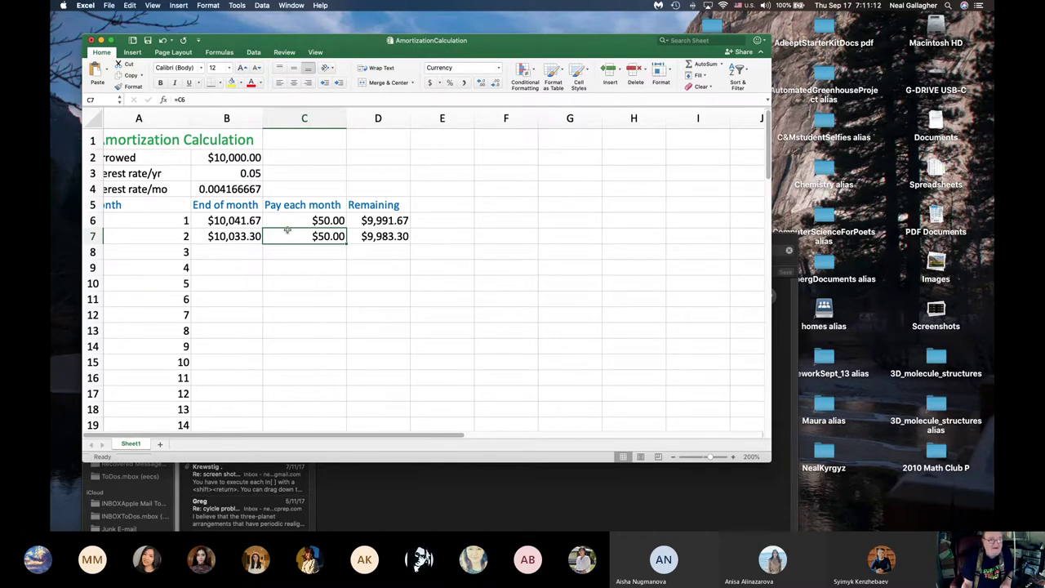
scroll(219, 259, "left", 2)
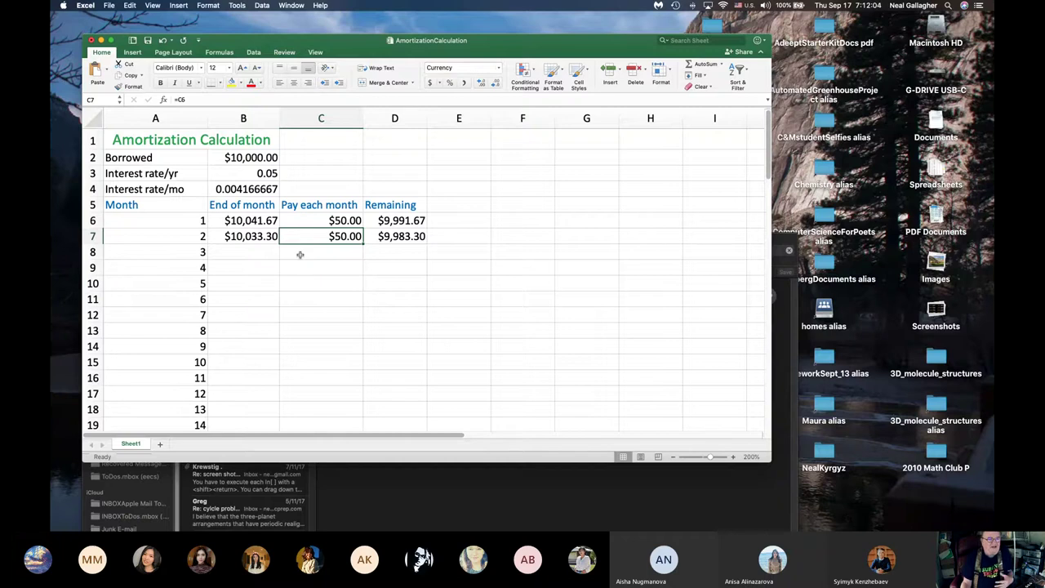
left_click(327, 220)
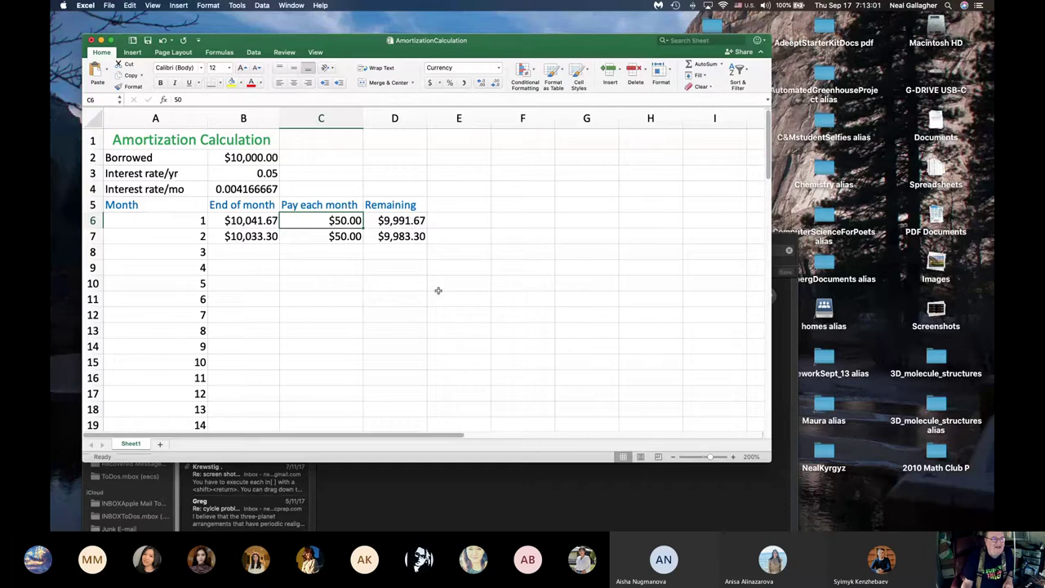
left_click(253, 221)
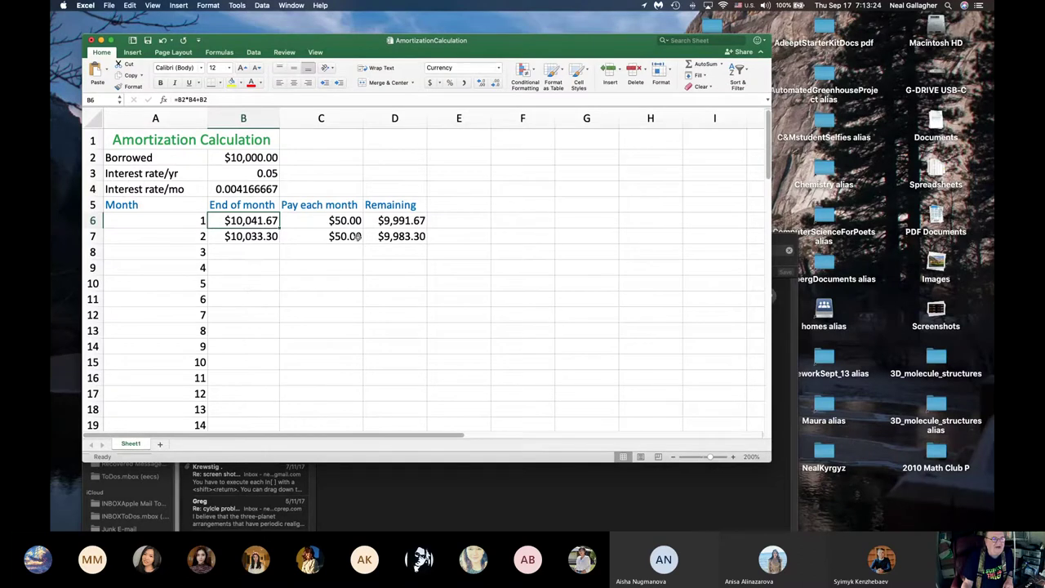
left_click(263, 236)
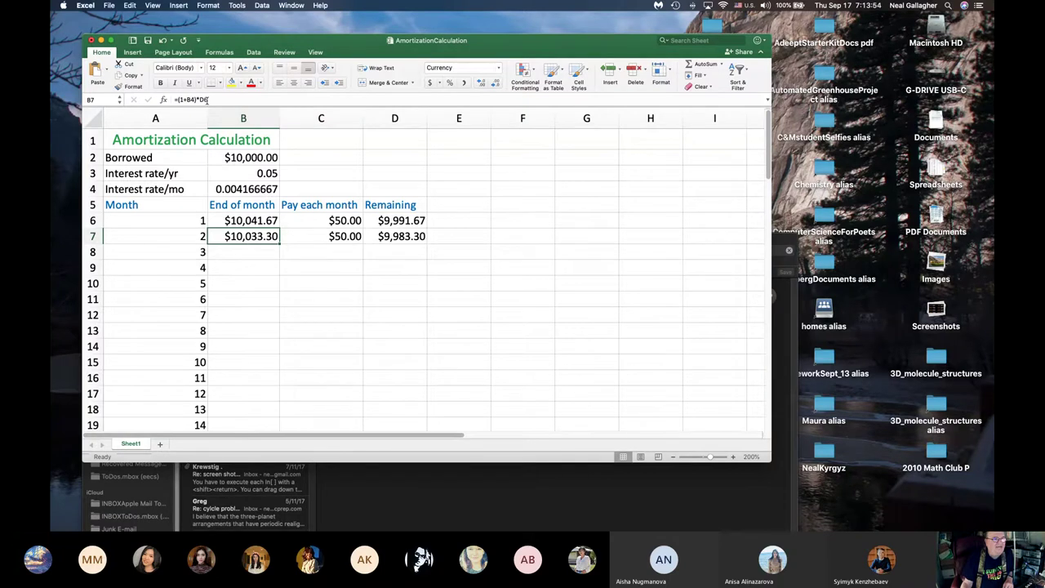
left_click(391, 222)
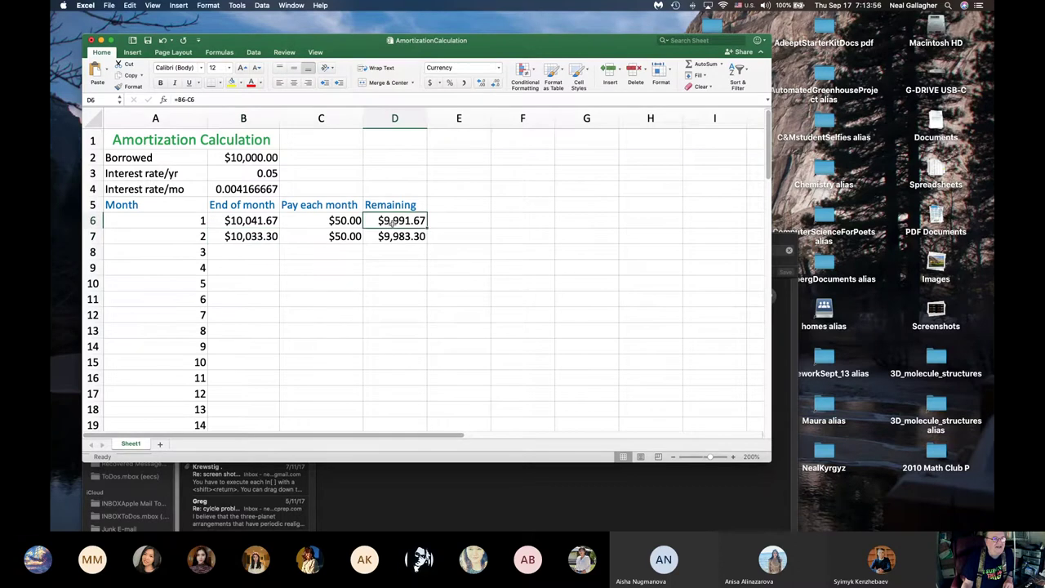
left_click(255, 238)
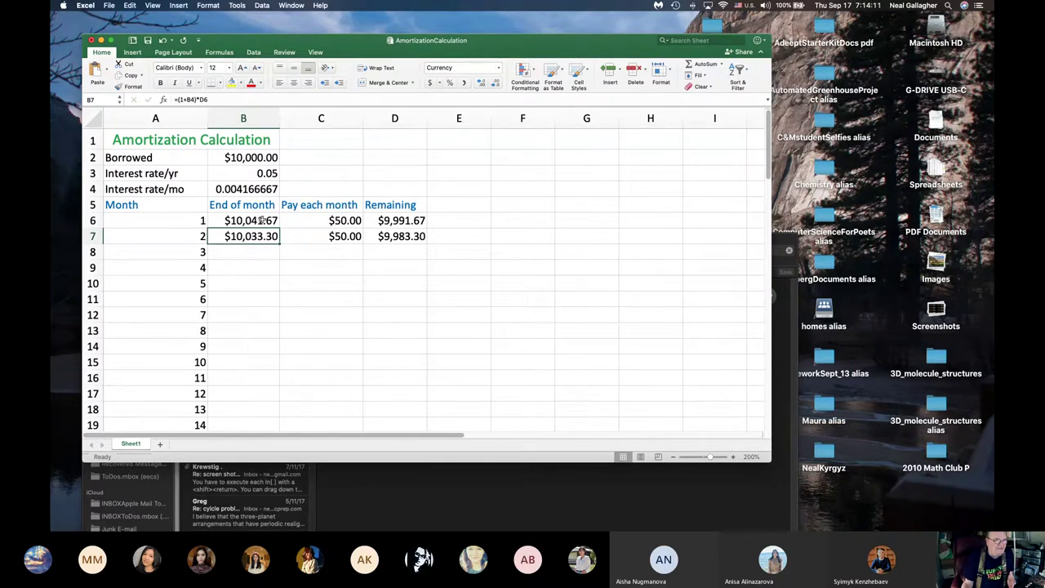
left_click(314, 238)
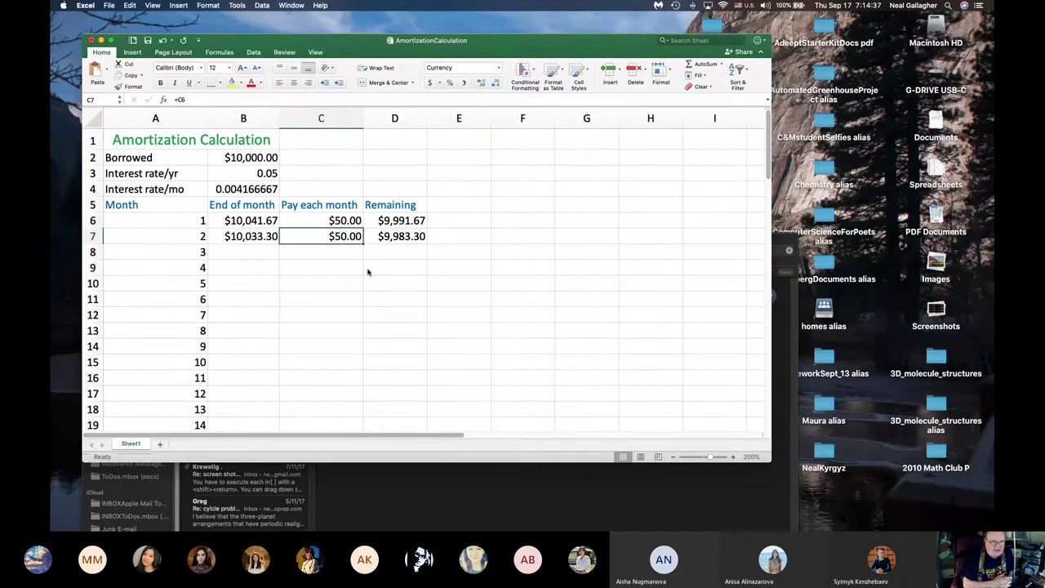
left_click(253, 236)
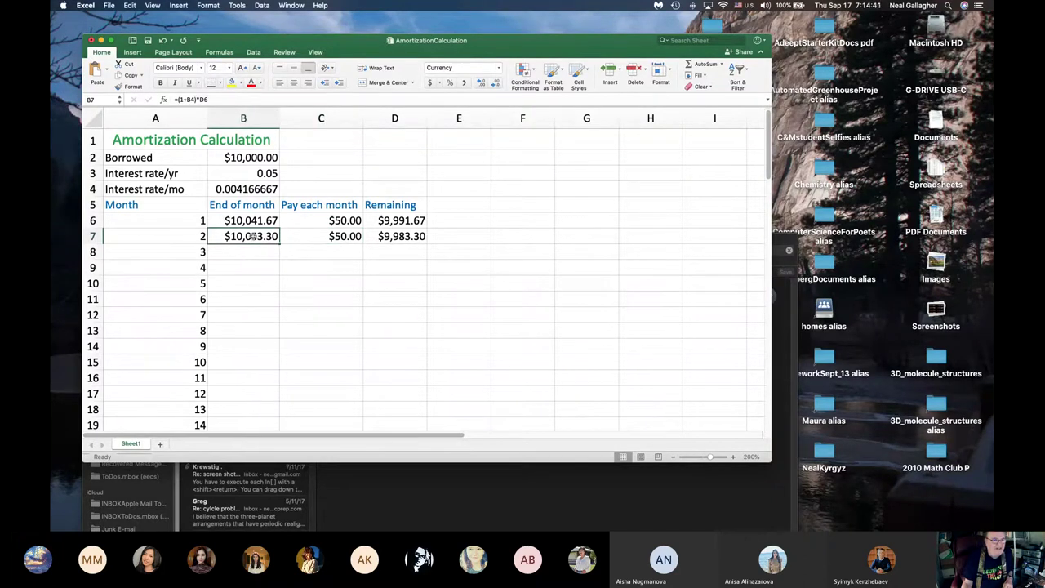
left_click(406, 236, "shift")
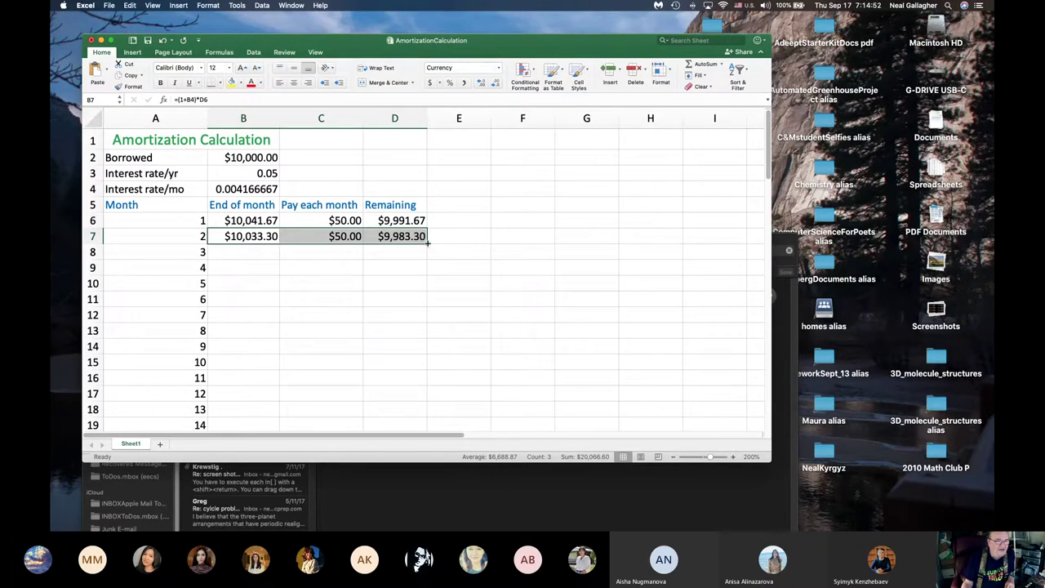
Fill month 2's B7:D7 formulas down into row 8 and check B8's formula.
left_click_drag(427, 244, 428, 253)
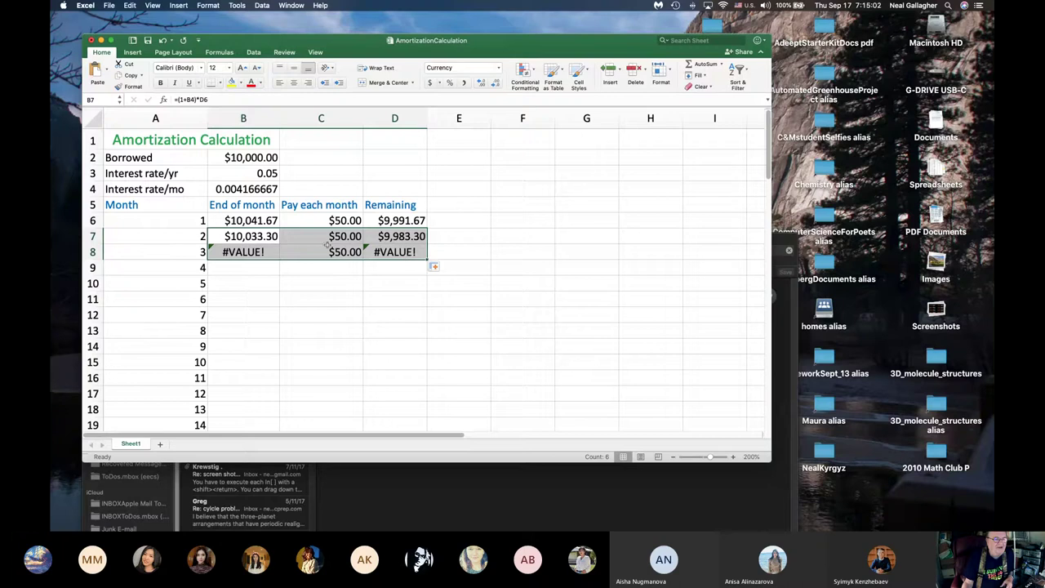
left_click(268, 254)
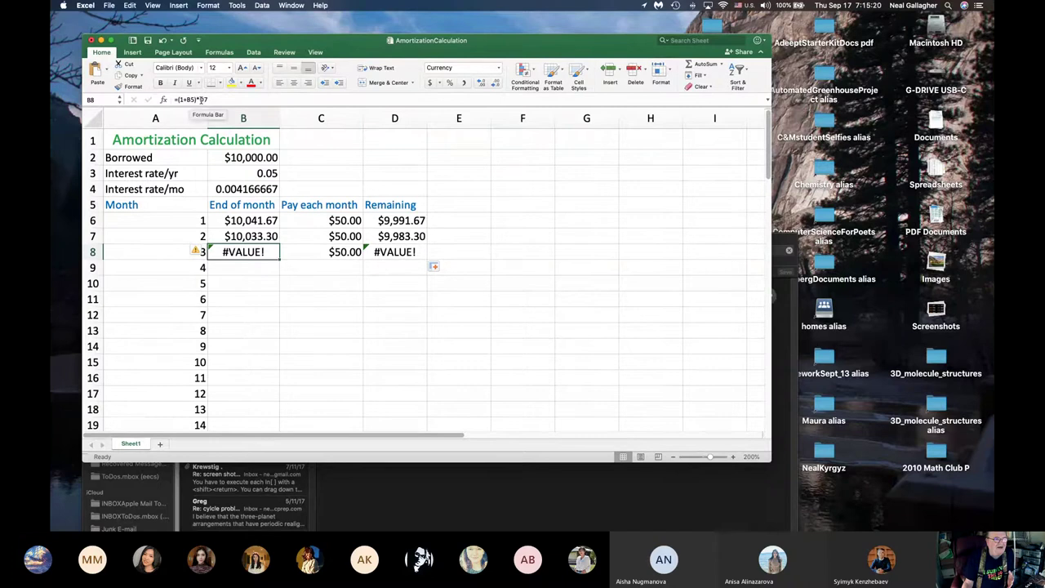
Compare the B7 and B8 formulas, then open B7's =(1+B4)*D6 for editing.
left_click(243, 236)
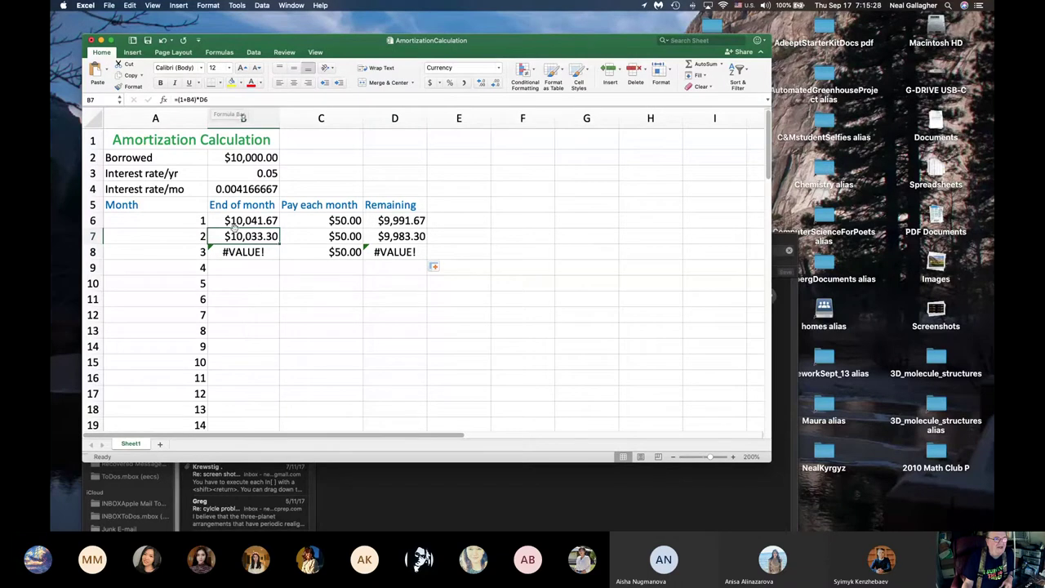
left_click(242, 254)
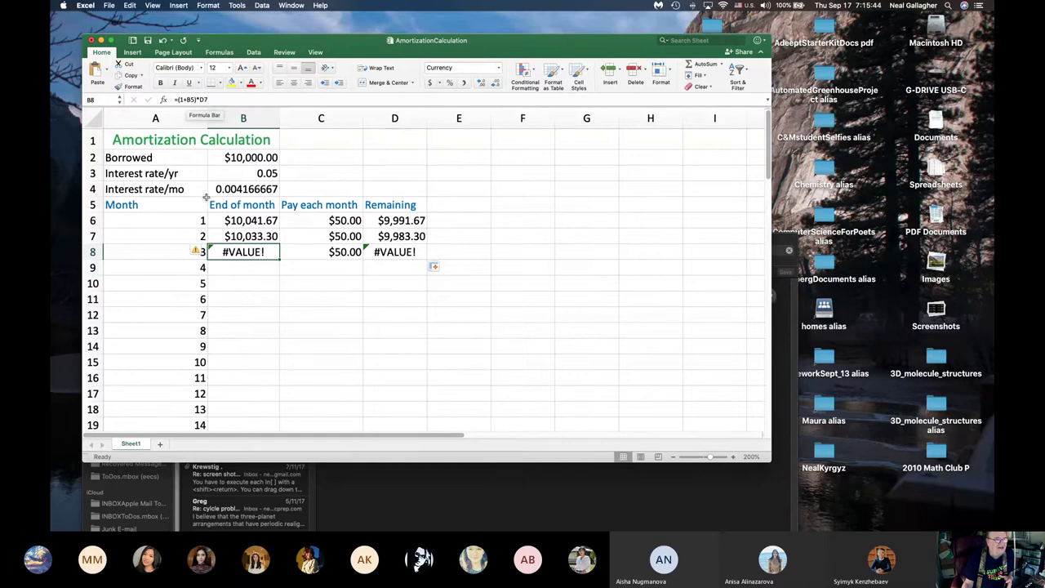
left_click(259, 238)
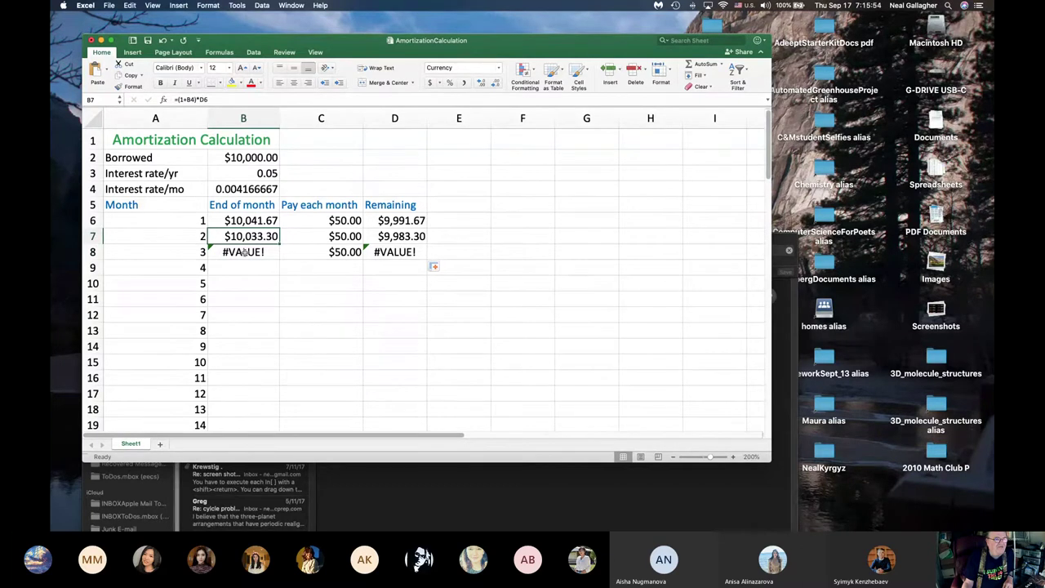
left_click(243, 253)
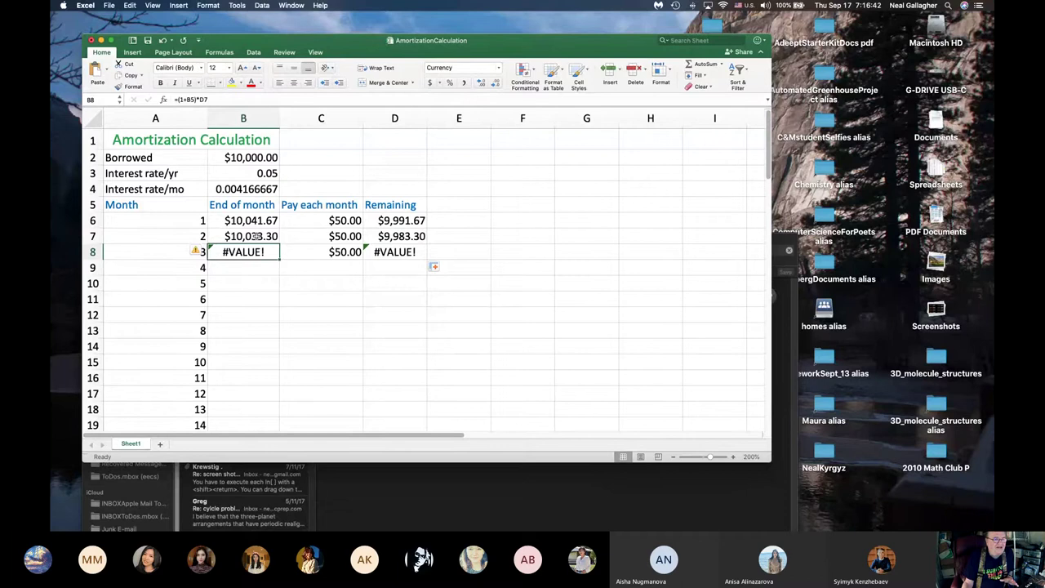
left_click(255, 236)
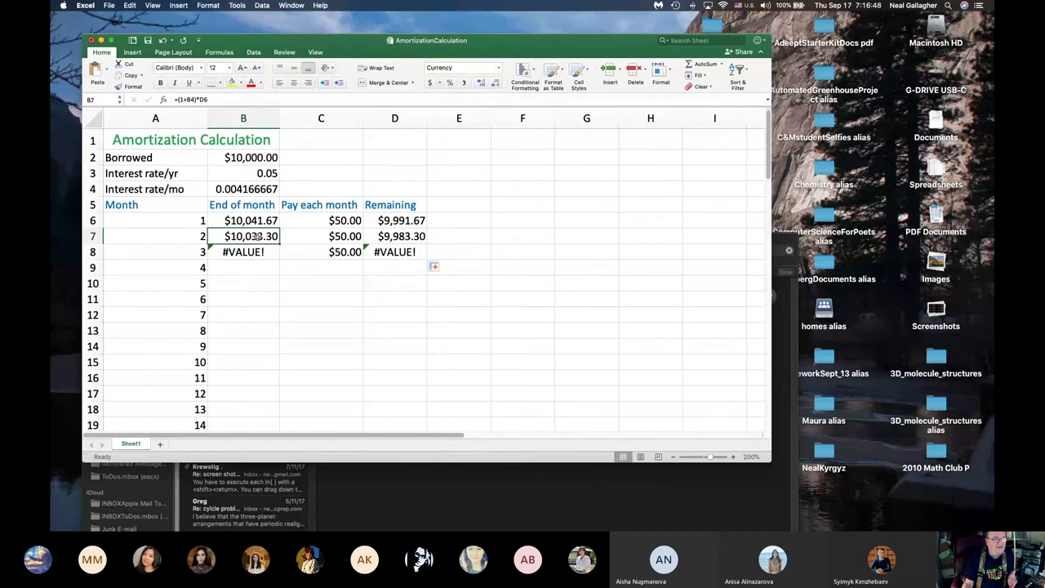
left_click(188, 100)
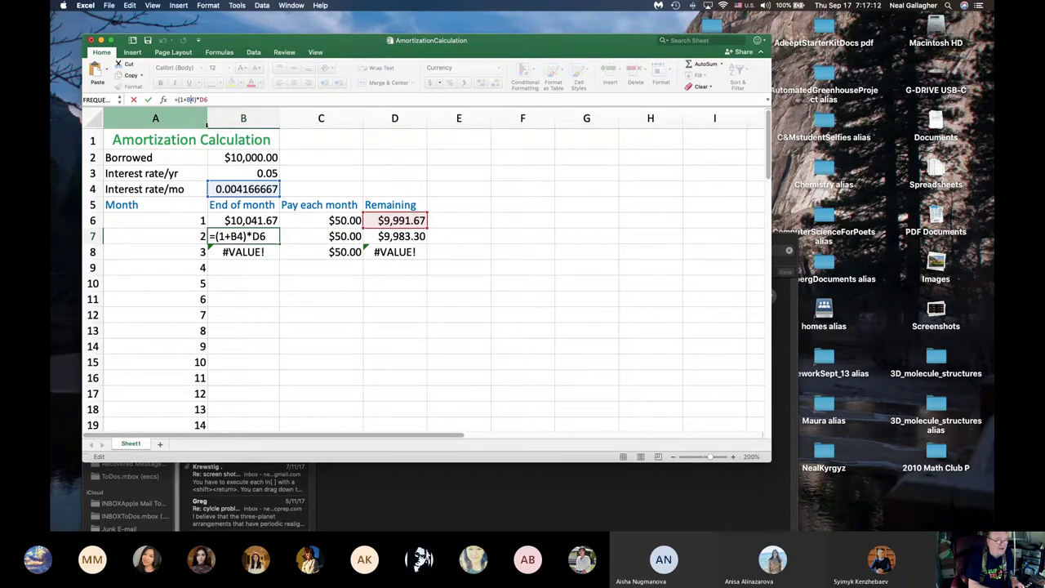
Change B7's formula to =(1+B$4)*D6 and select B7:D7.
left_click(190, 99)
type("$")
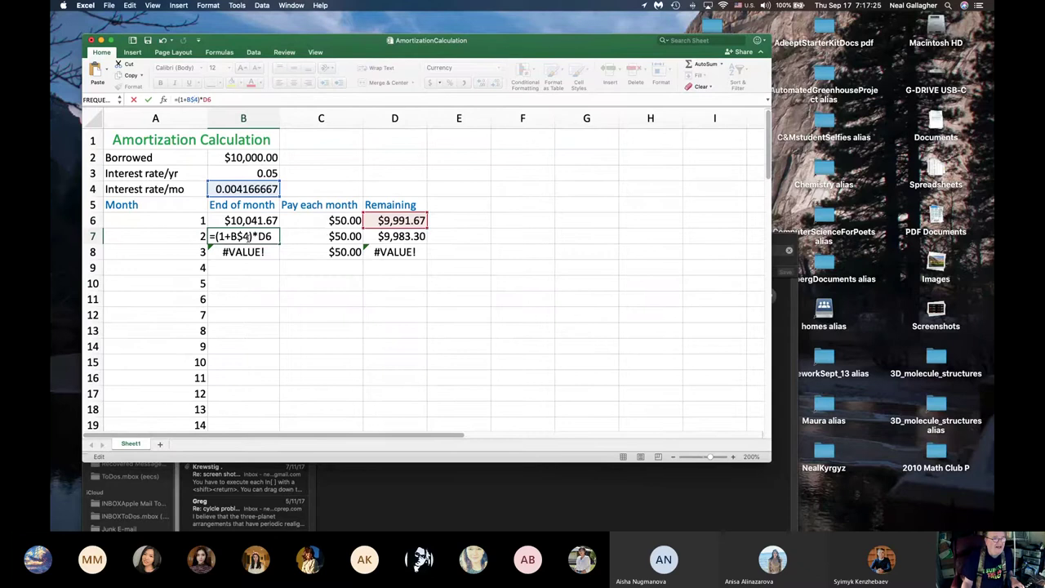
left_click(396, 236, "shift")
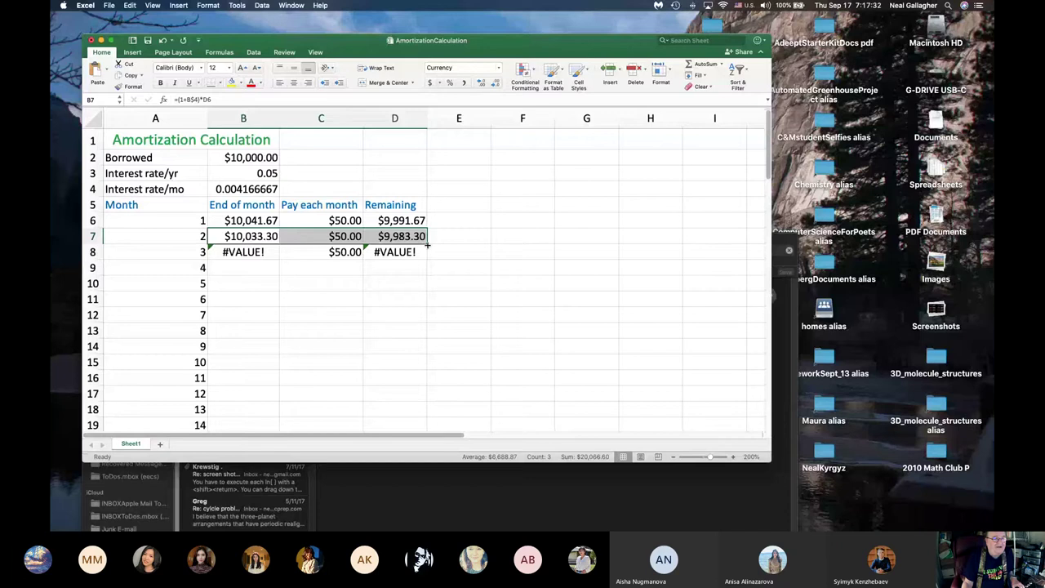
Refill row 8 from B7:D7, giving $9,974.90 remaining for month 3, and open B8's formula.
left_click_drag(427, 244, 426, 255)
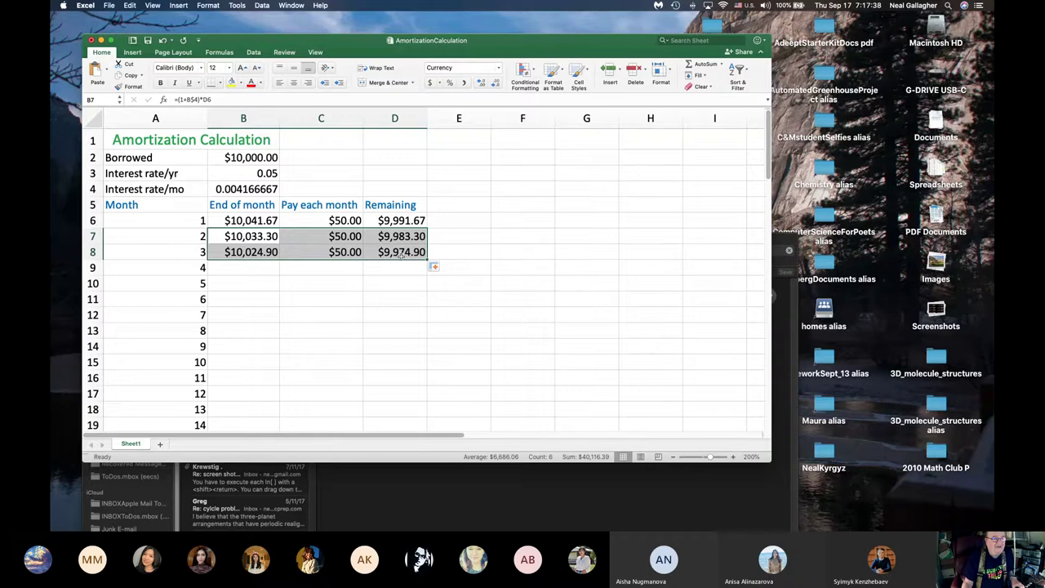
left_click(251, 255)
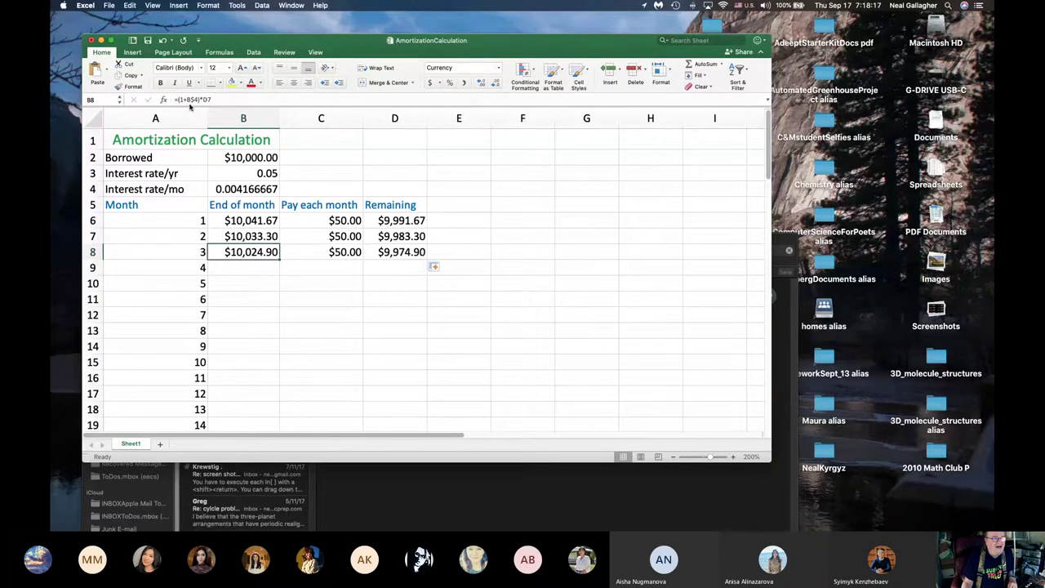
left_click(187, 98)
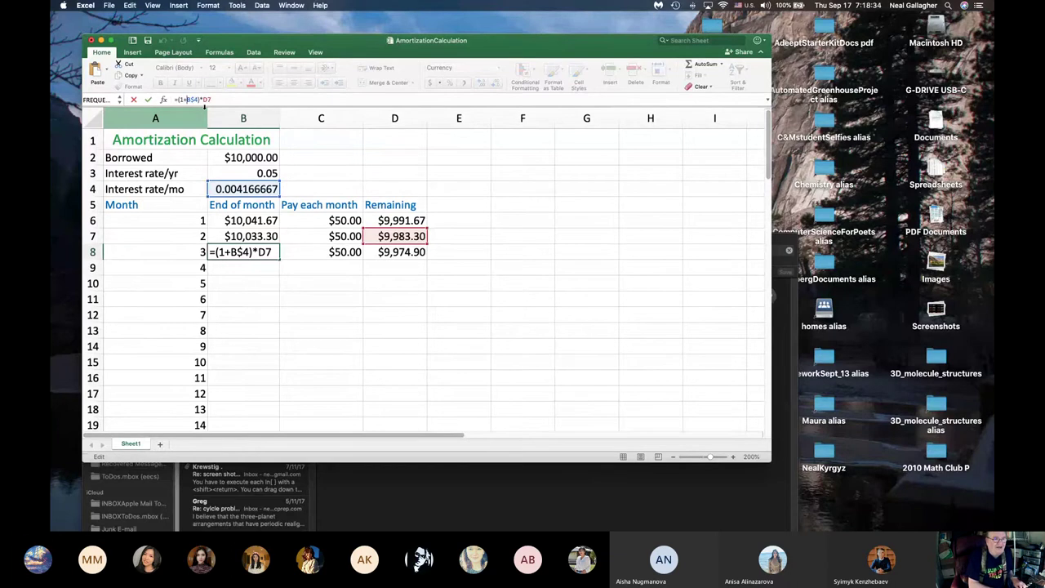
Make B8's formula =(1+$B$4)*D7 and select B7:D7.
type("$")
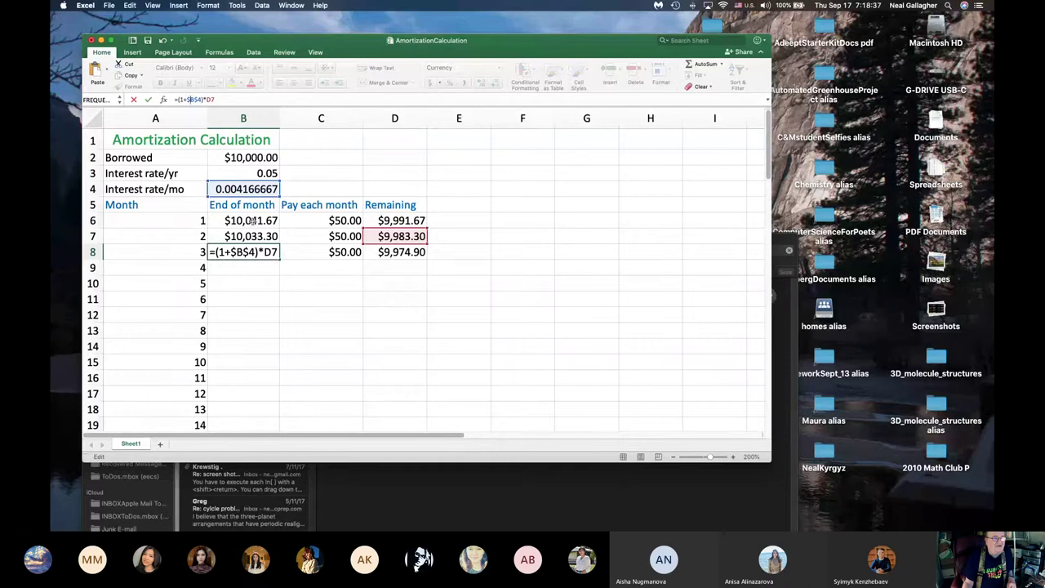
left_click_drag(258, 236, 425, 255)
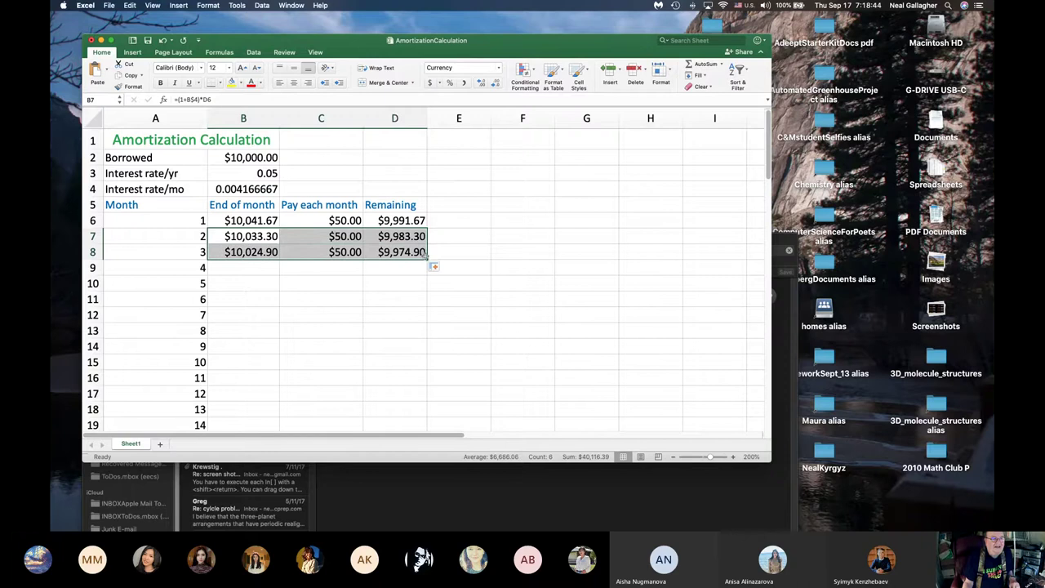
Edit B7 to =(1+$B$4)*D6 so it uses the fixed B4 rate.
left_click(266, 252)
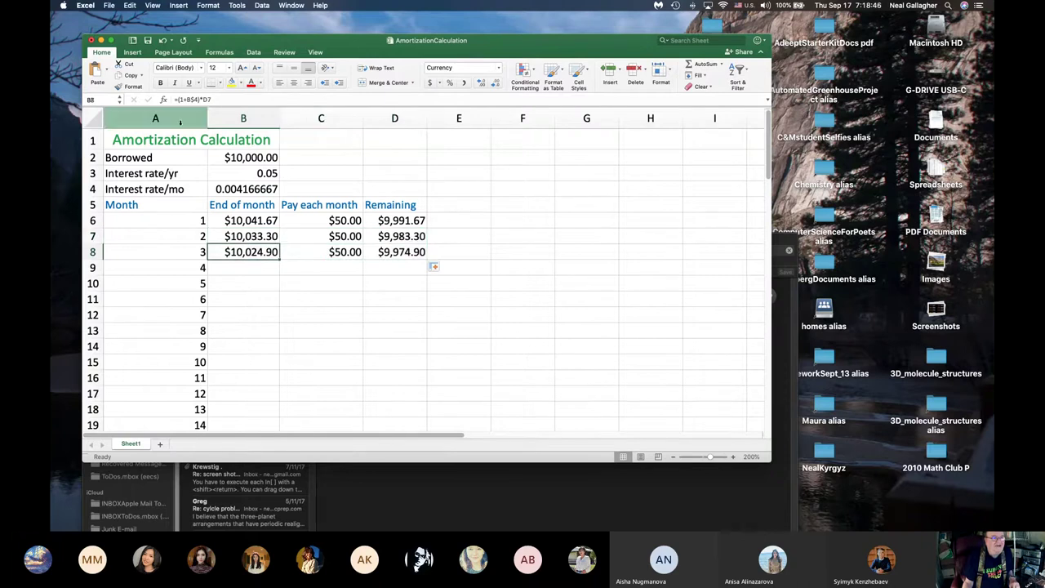
left_click(258, 239)
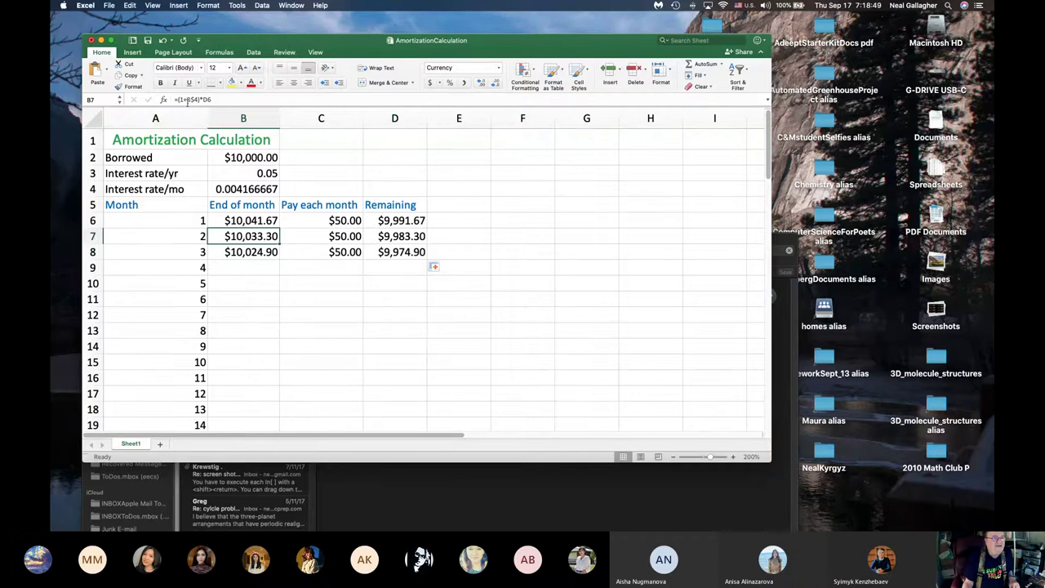
left_click(187, 100)
key("BackSpace")
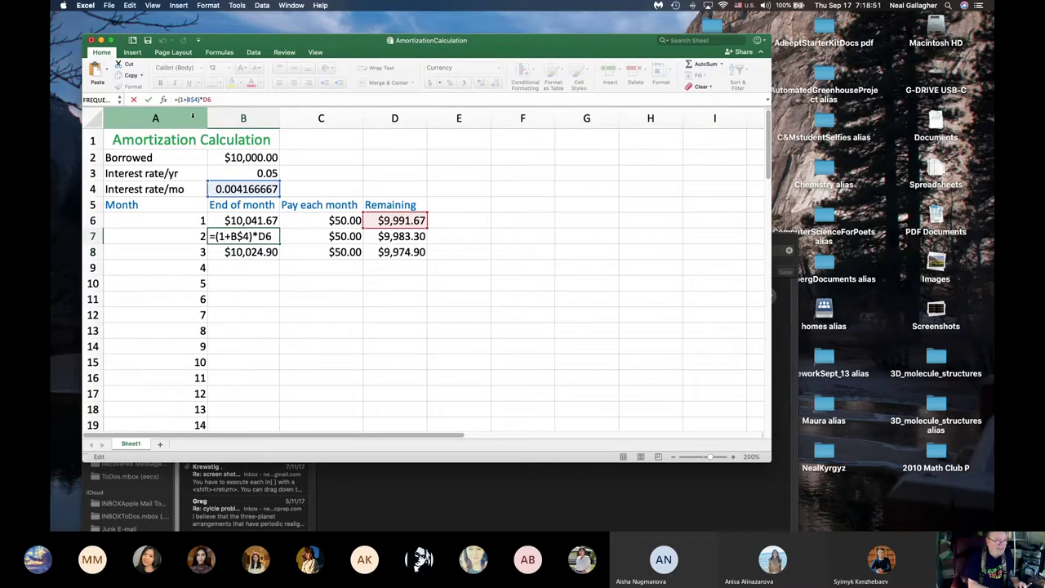
key("Return")
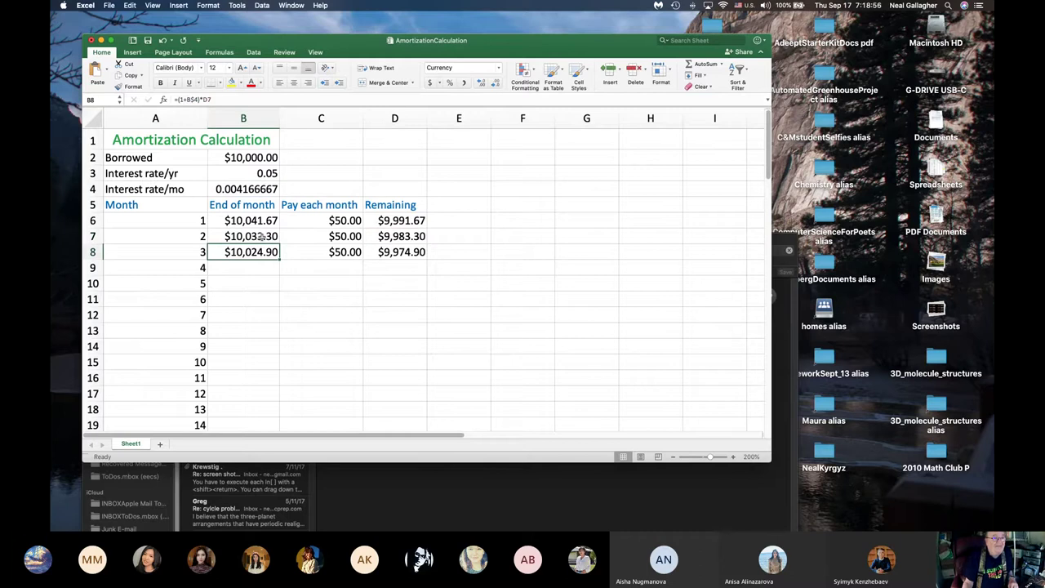
Copy B7:D7 down into row 8 and check the copied B8 and D8 formulas.
left_click(260, 238)
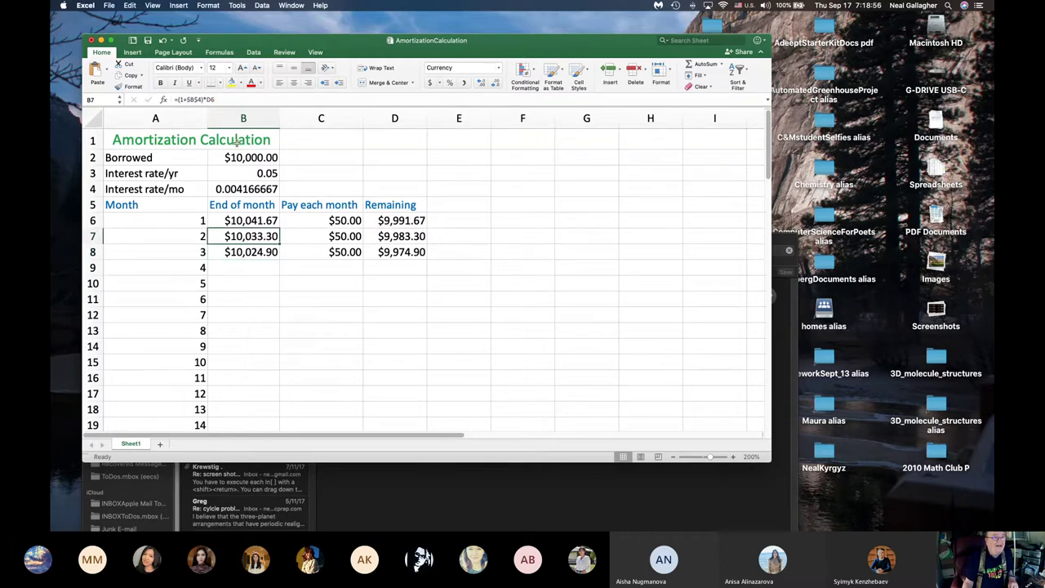
left_click(412, 241, "shift")
left_click_drag(427, 244, 430, 258)
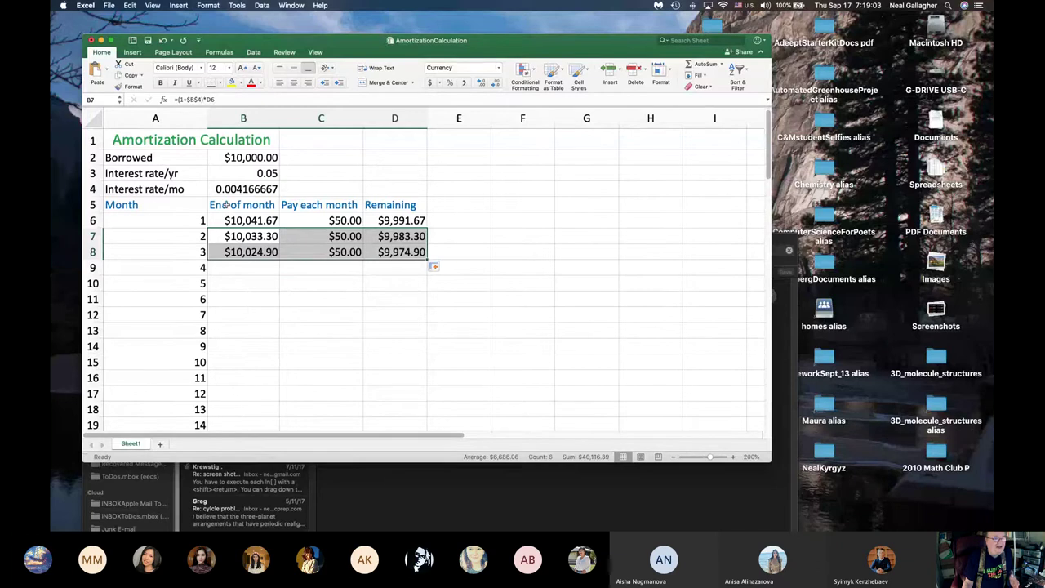
left_click(255, 254)
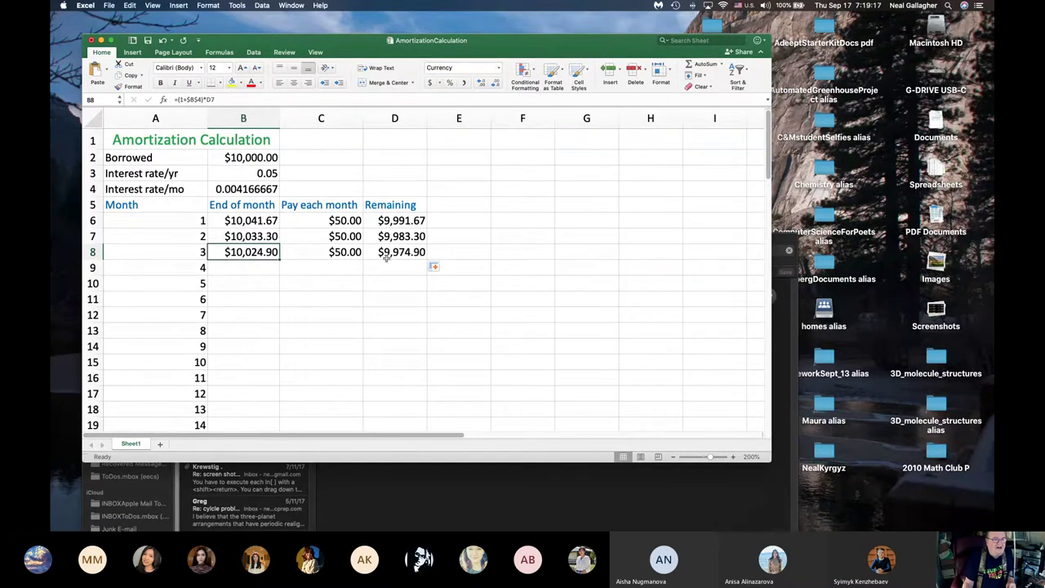
left_click(417, 254)
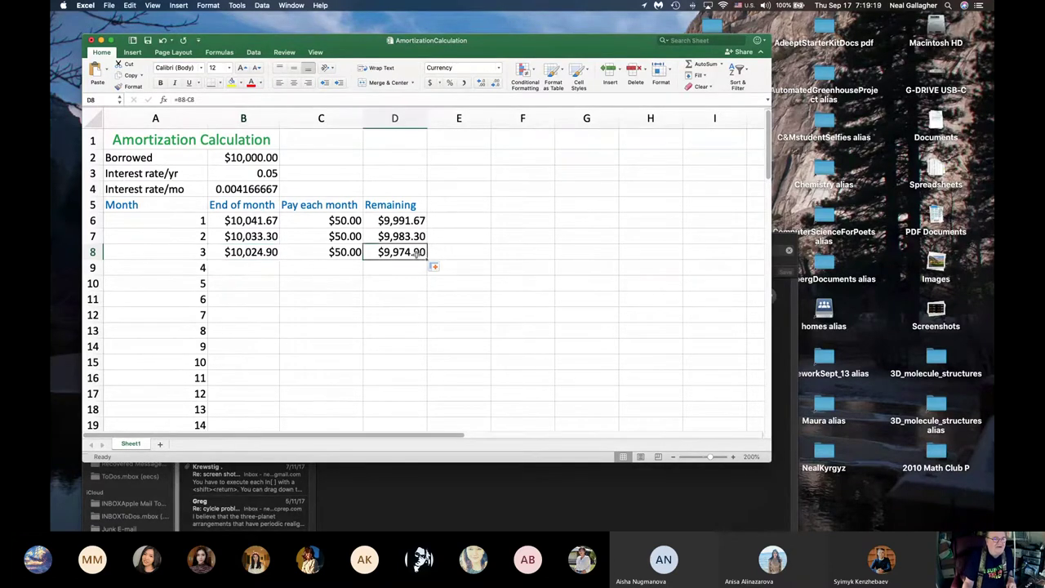
left_click(269, 253, "shift")
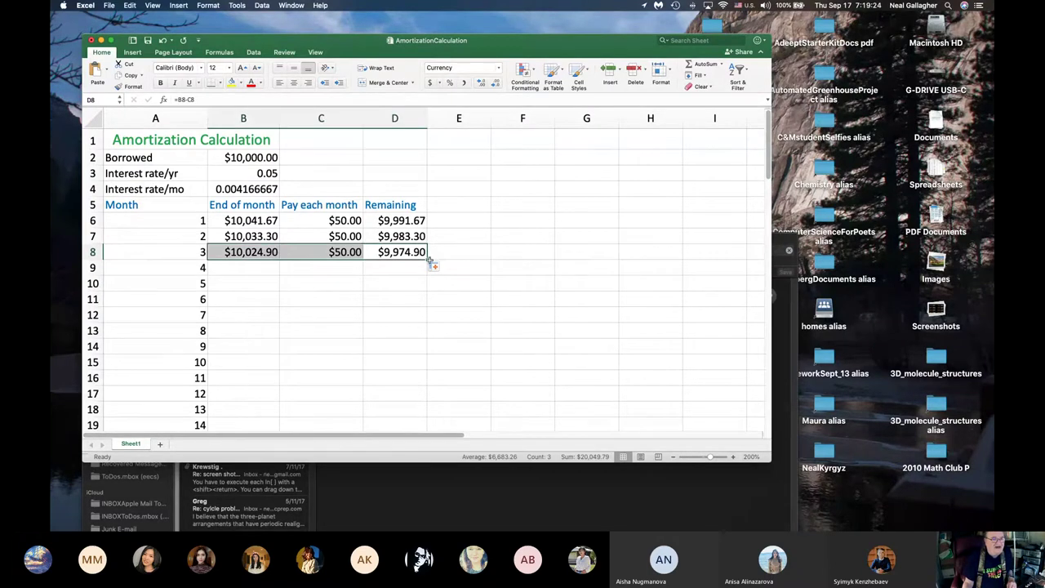
Fill B8:D8 down to row 65, extending the table to month 60 ($9,433.28 remaining).
left_click_drag(429, 266, 424, 409)
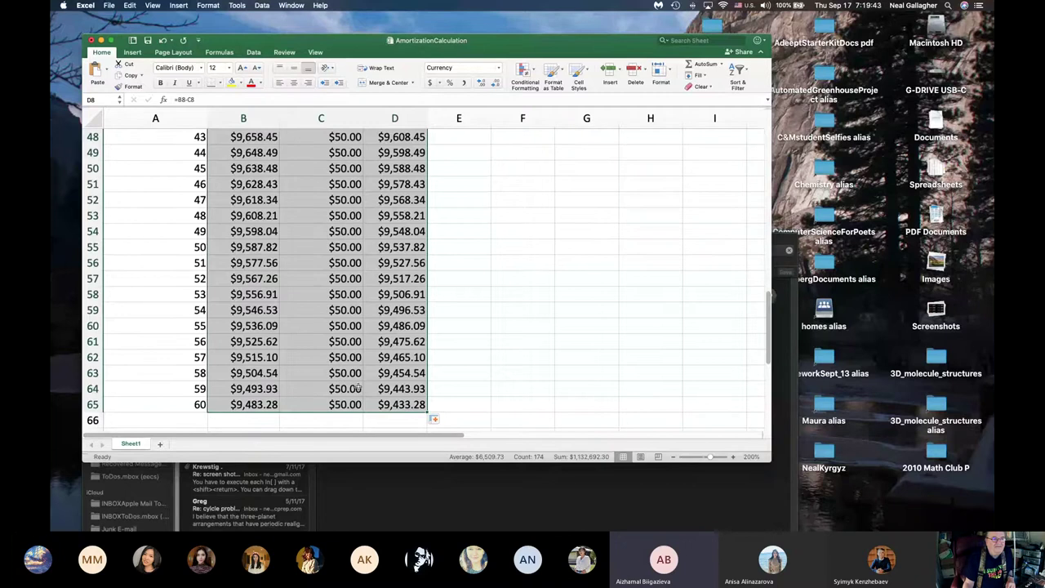
left_click_drag(518, 52, 476, 47)
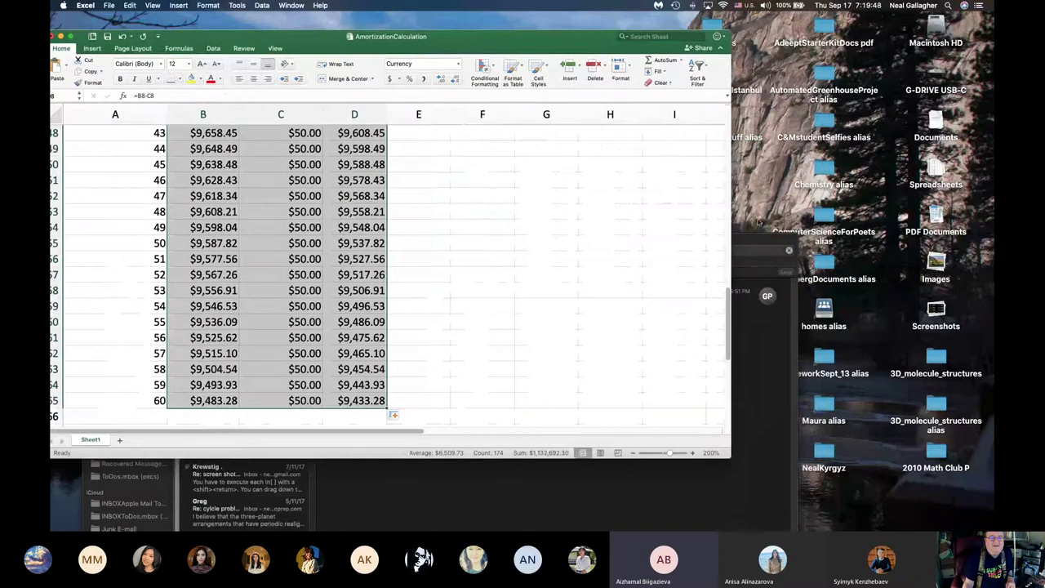
Quit Apple Mail and return from the Pages space to the Excel spreadsheet.
left_click_drag(755, 237, 733, 243)
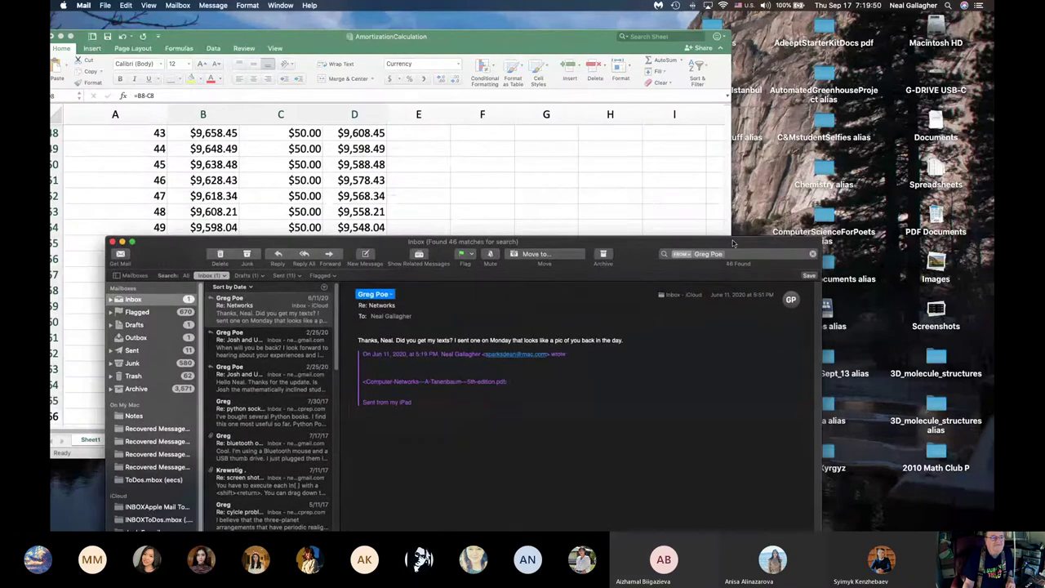
left_click(81, 6)
left_click(96, 120)
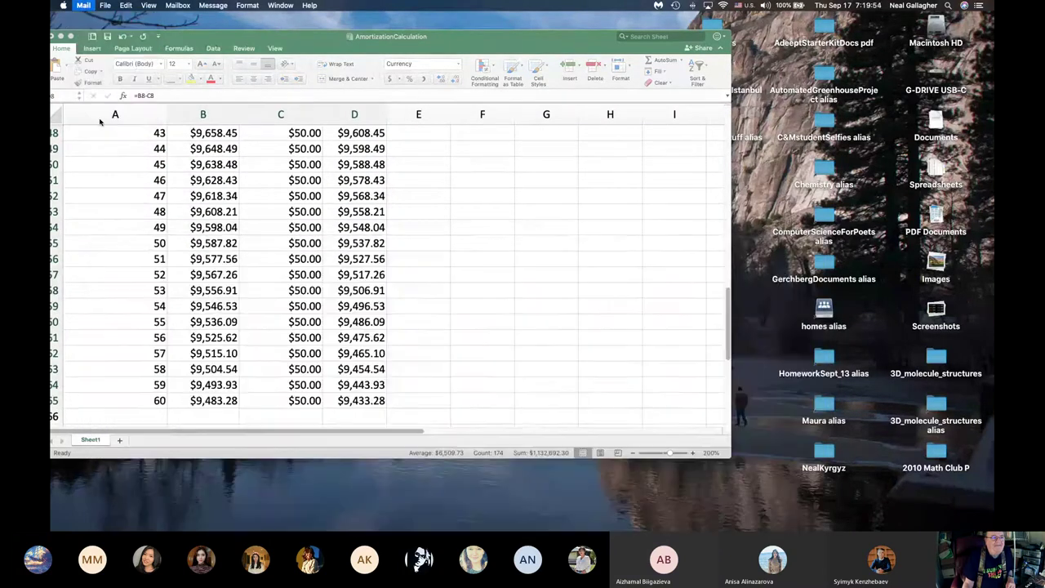
key("ctrl+Right")
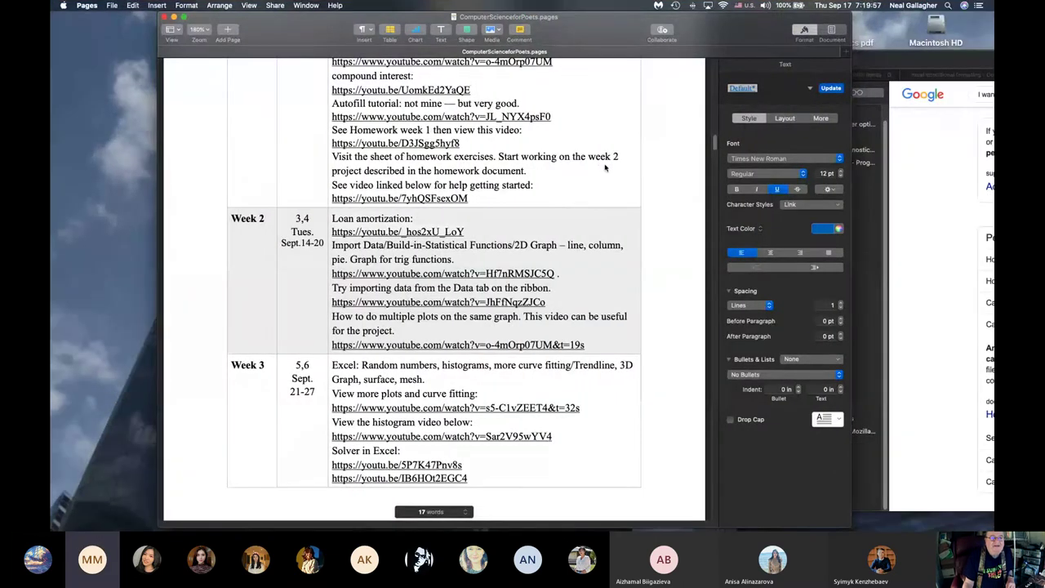
key("ctrl+Left")
left_click(532, 222)
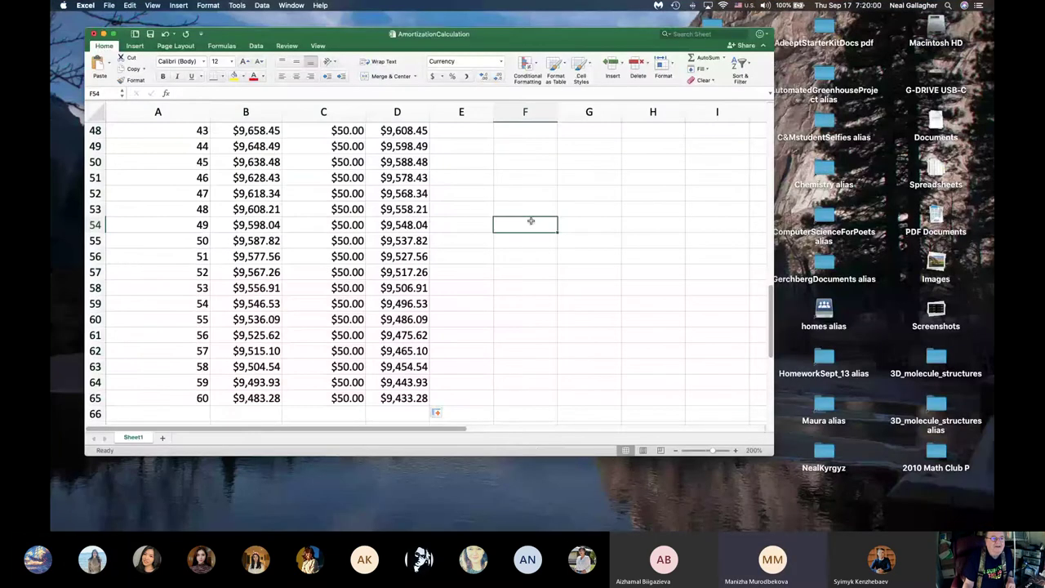
scroll(283, 214, "up", 15)
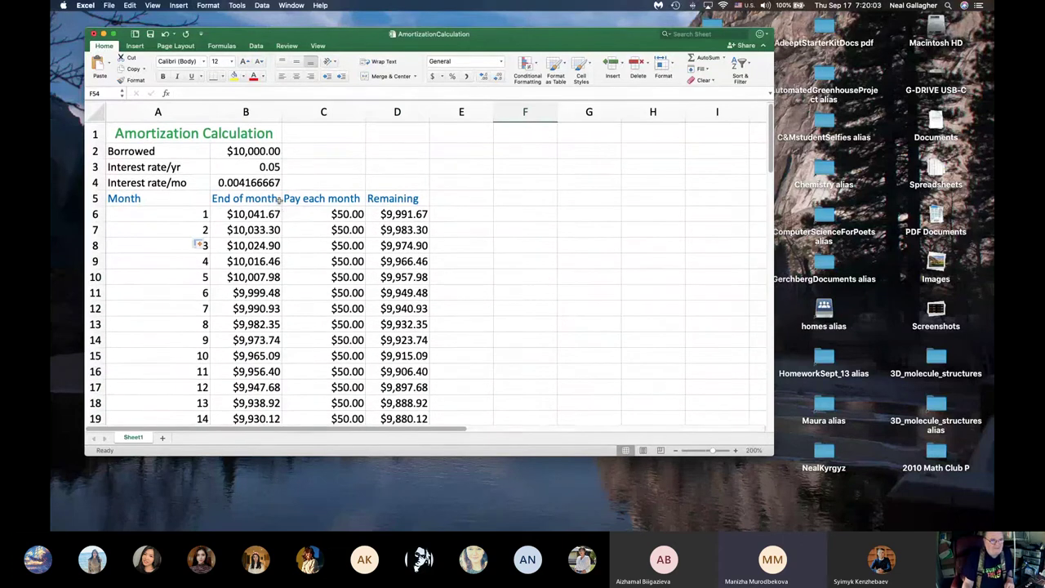
left_click(254, 214)
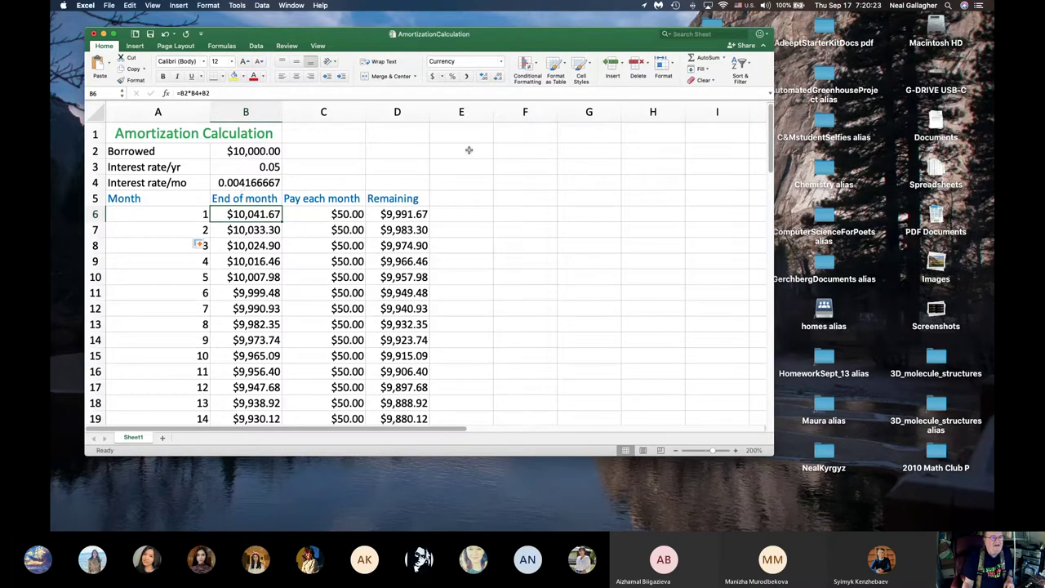
left_click(528, 169)
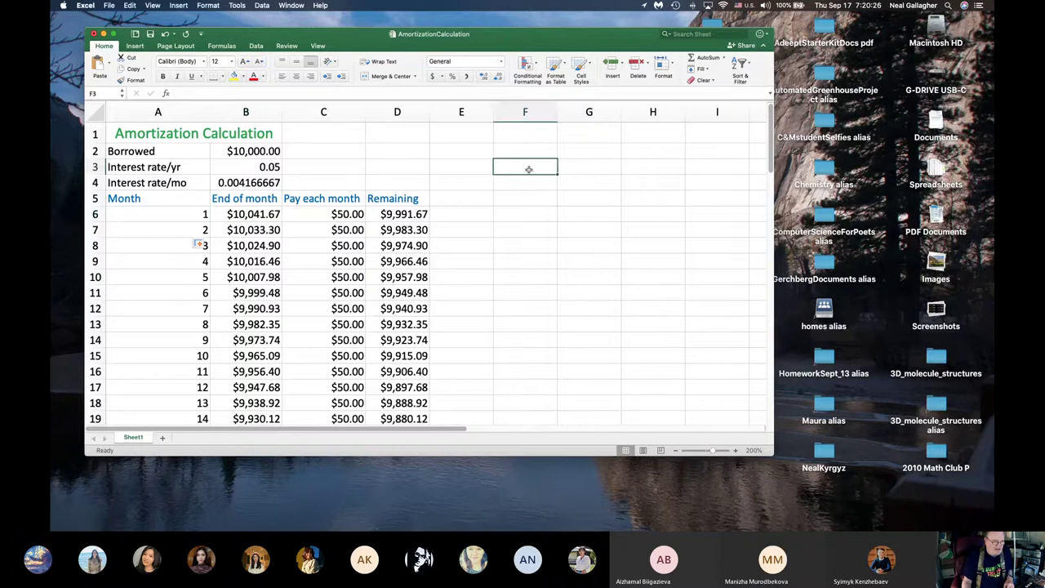
Enter =B2+B4*B2 in F3, giving $10,041.67, and verify it in the formula bar.
type("=")
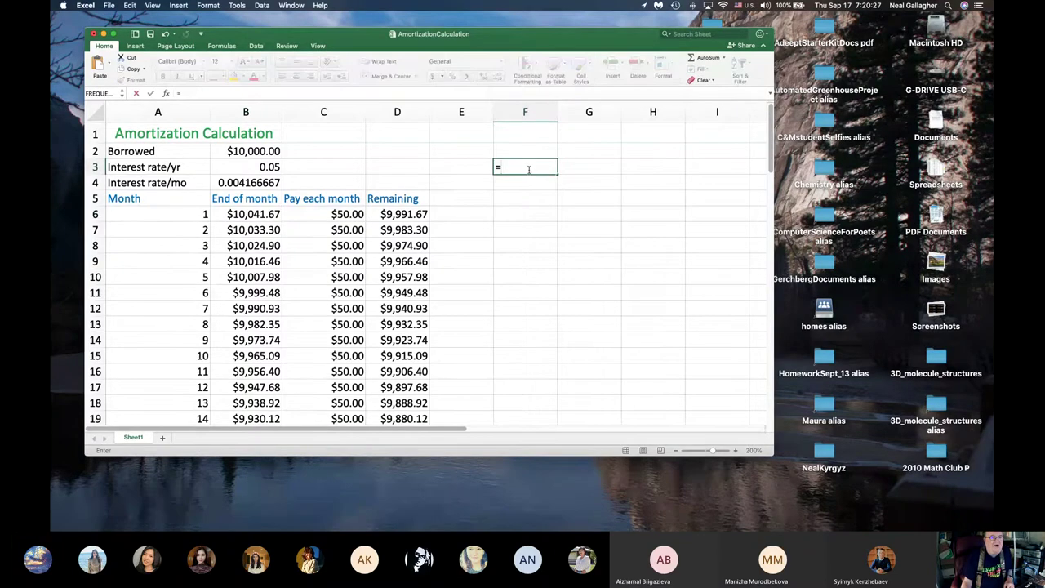
left_click(256, 152)
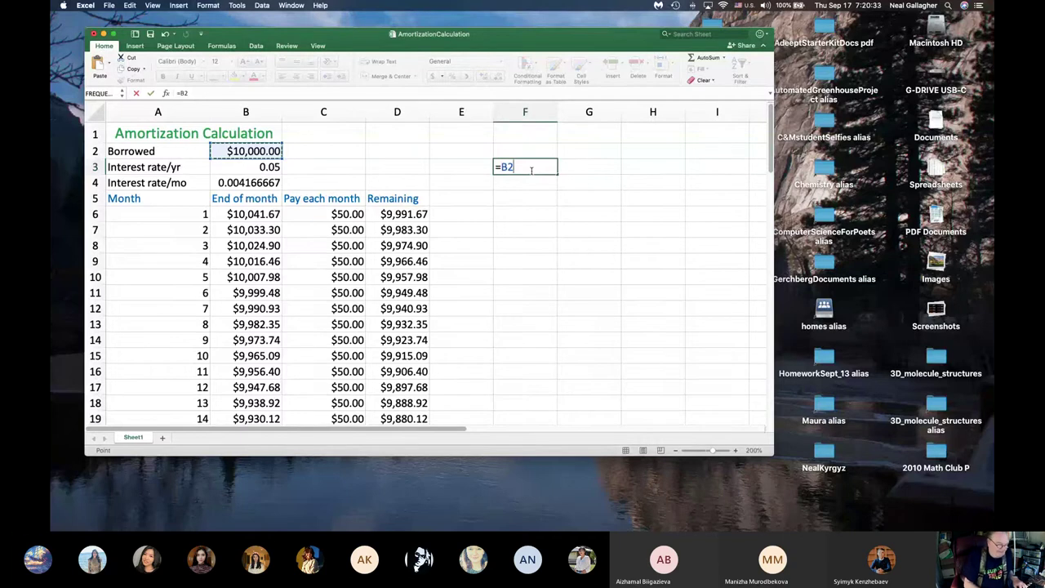
type("+")
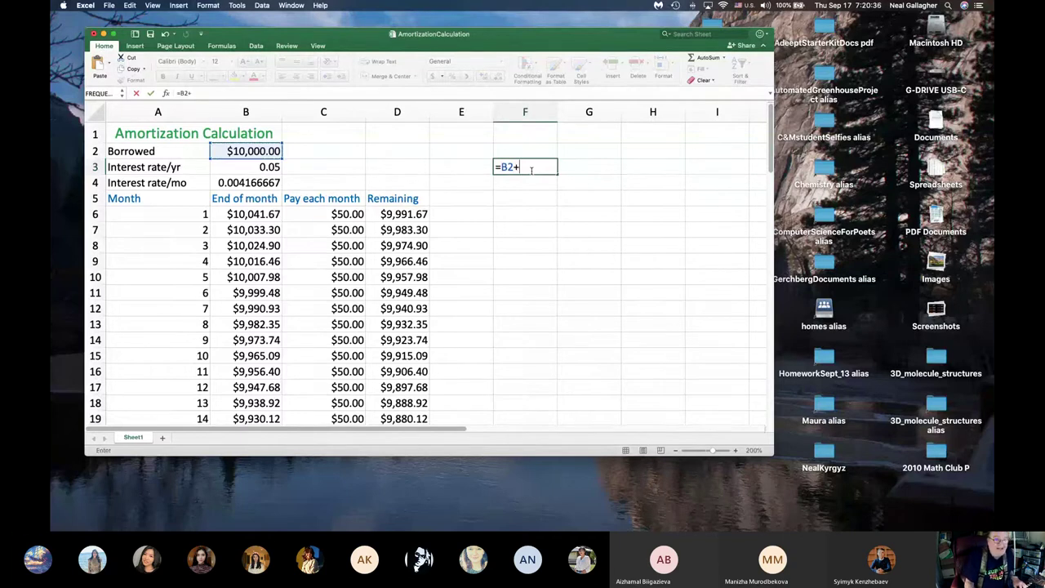
left_click(255, 184)
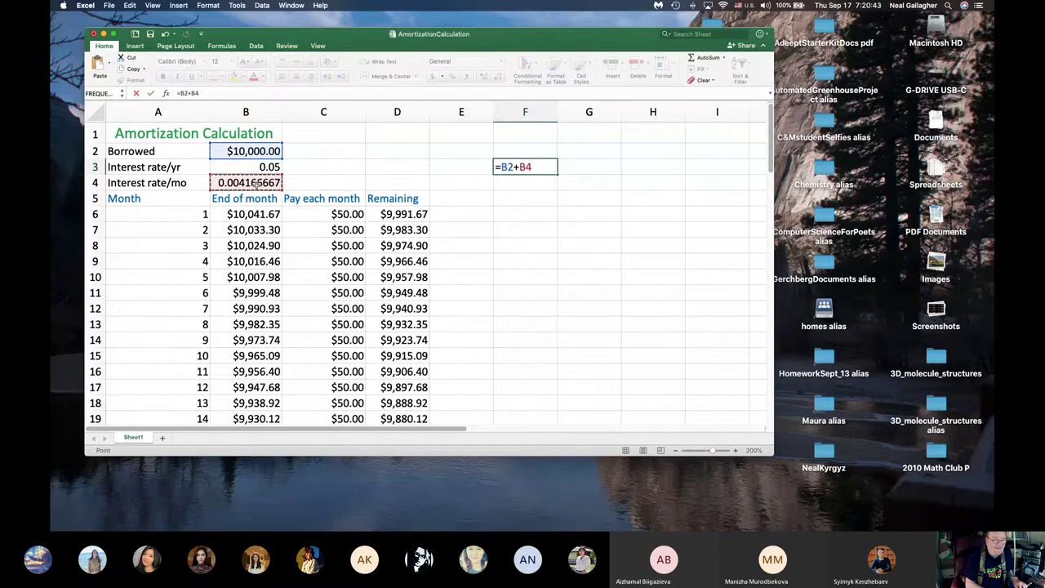
type("*")
scroll(254, 176, "right", 5)
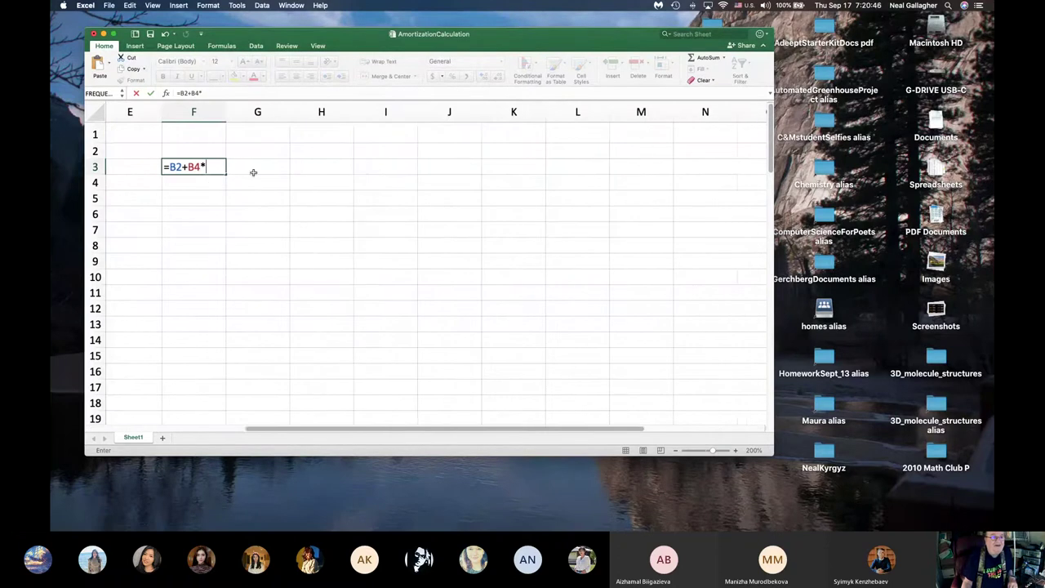
scroll(264, 177, "left", 5)
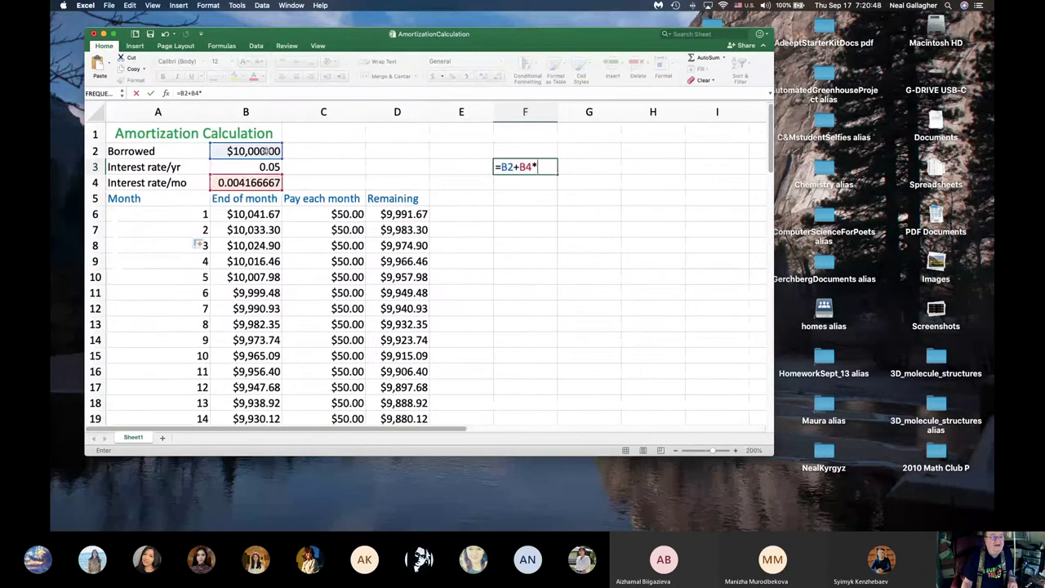
left_click(268, 152)
key("Return")
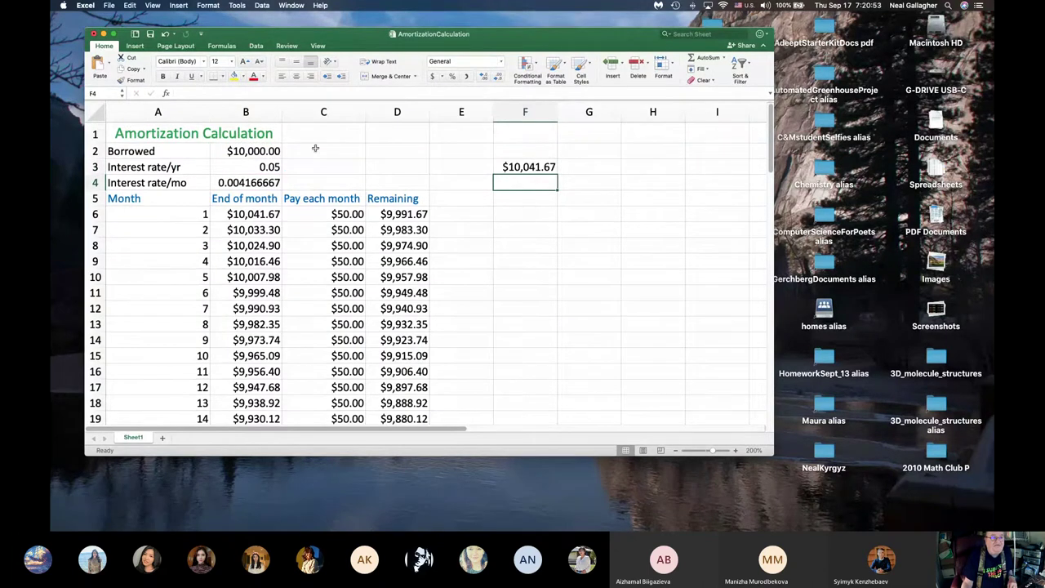
left_click(519, 168)
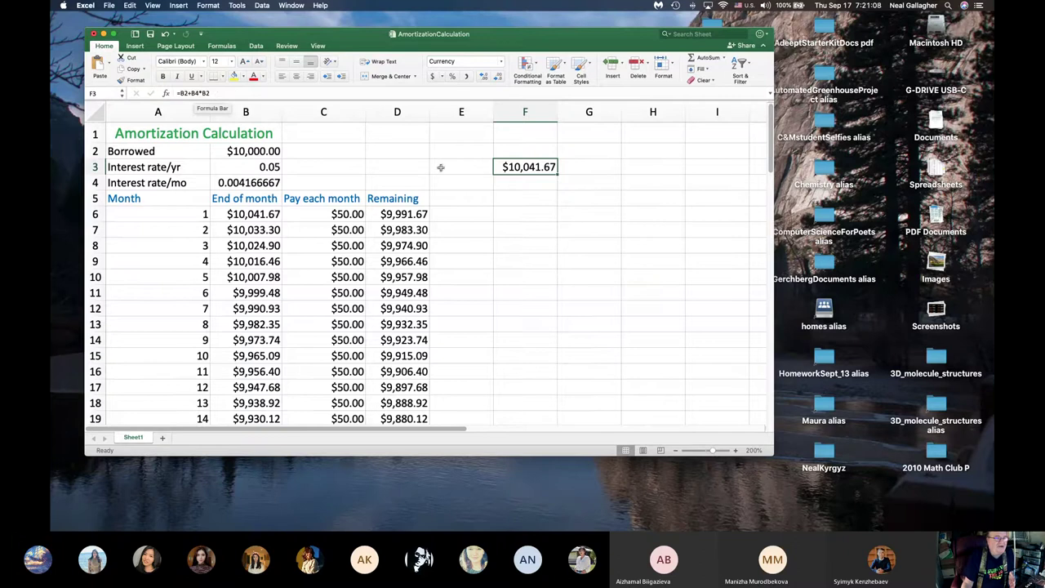
left_click(522, 186)
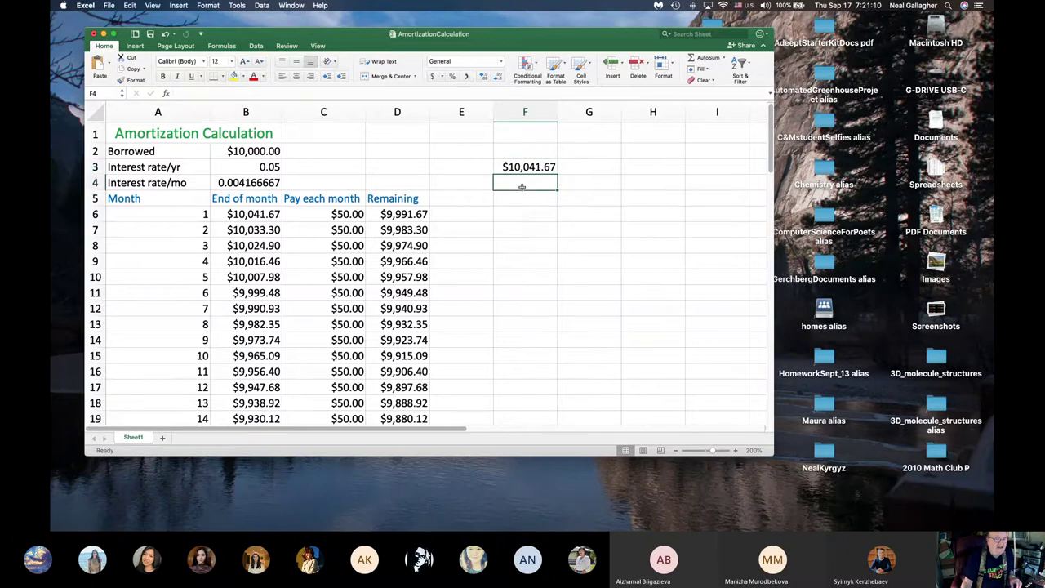
Enter the factored formula =(B4+1)*B2 in F4, also returning $10,041.67.
type("+")
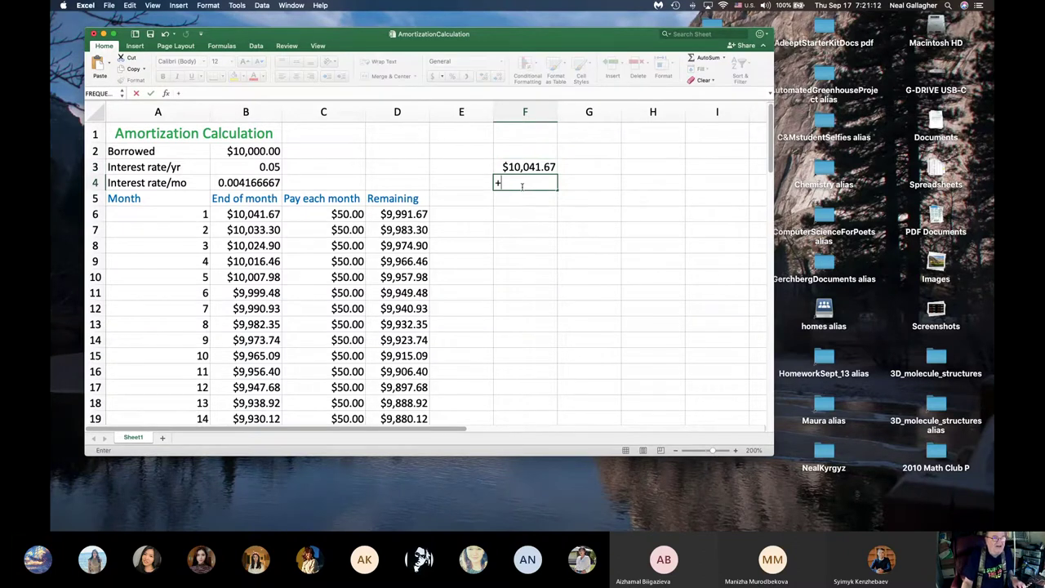
key("BackSpace")
type("=")
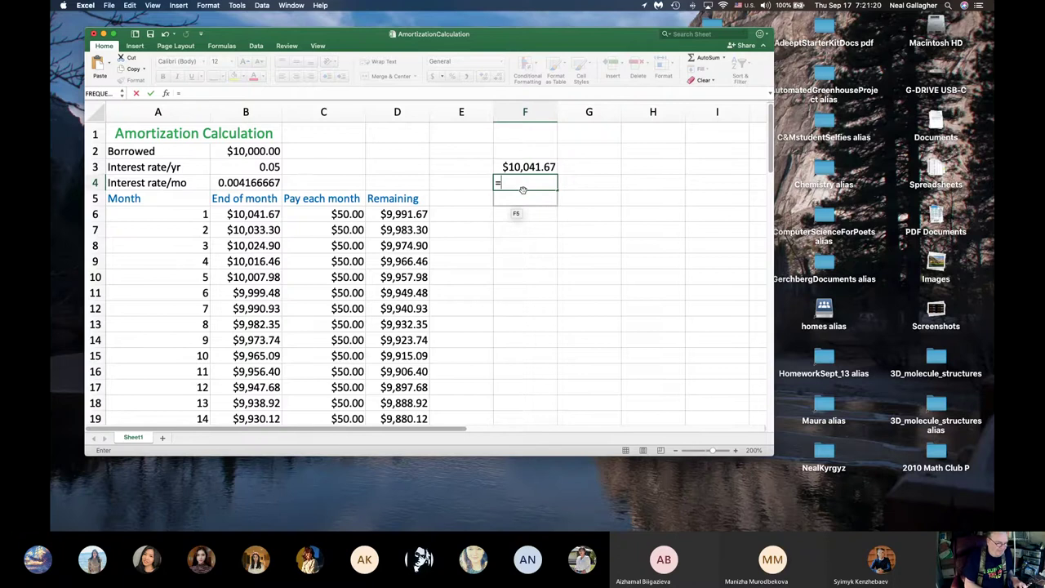
type("(")
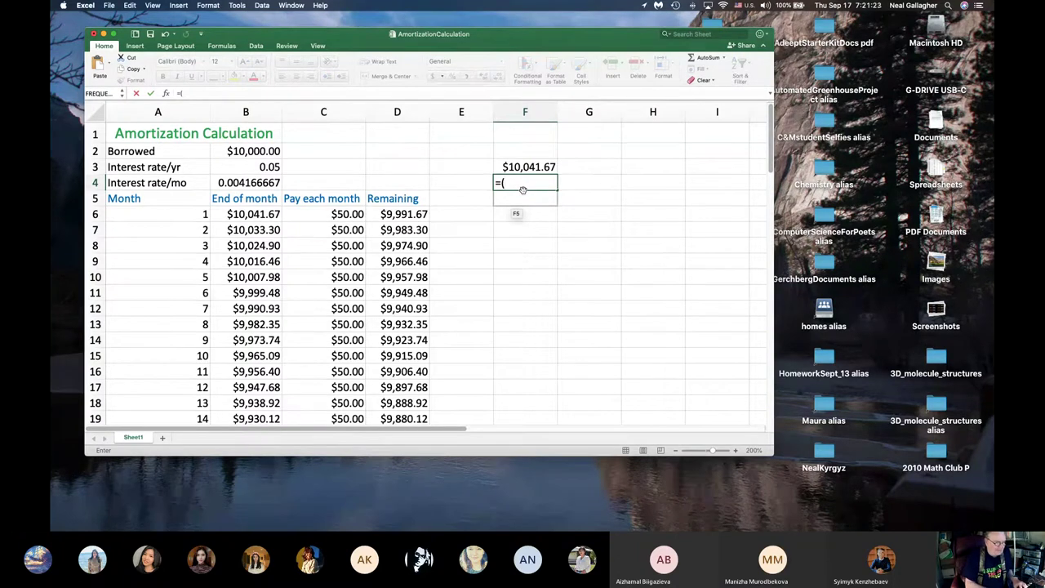
type("B4")
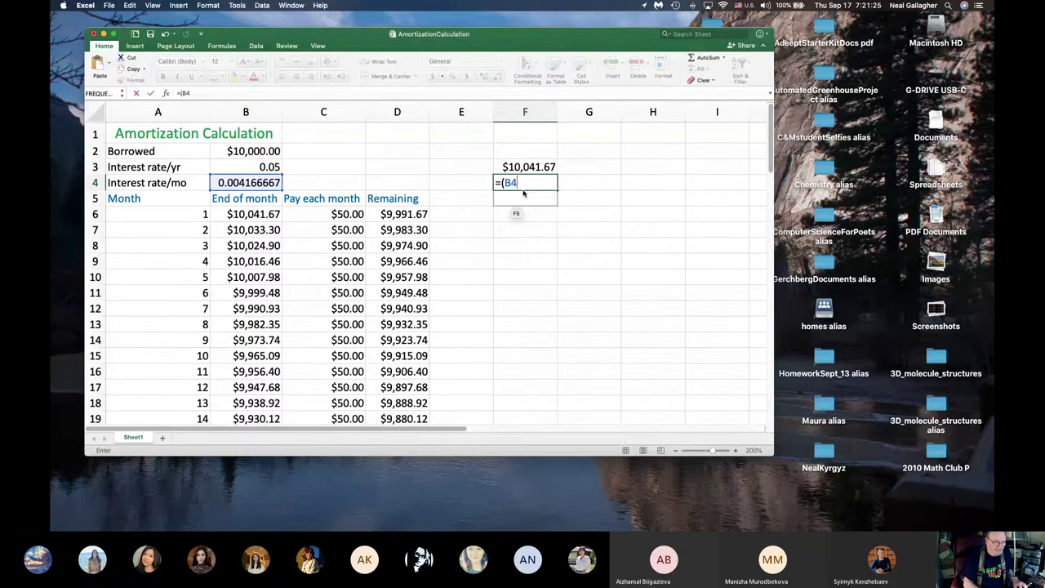
type("+1")
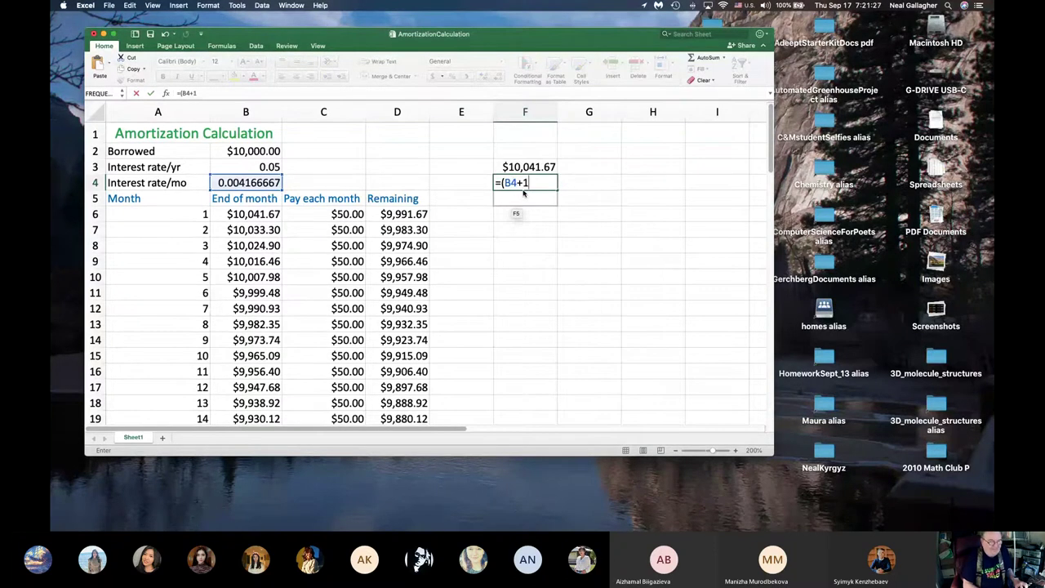
type(")")
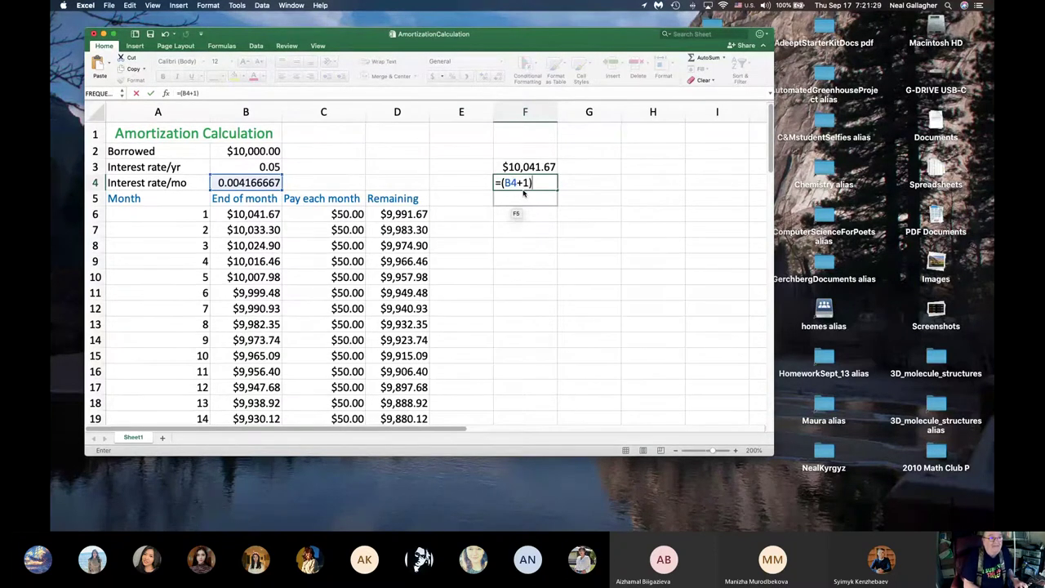
type("*")
left_click(240, 154)
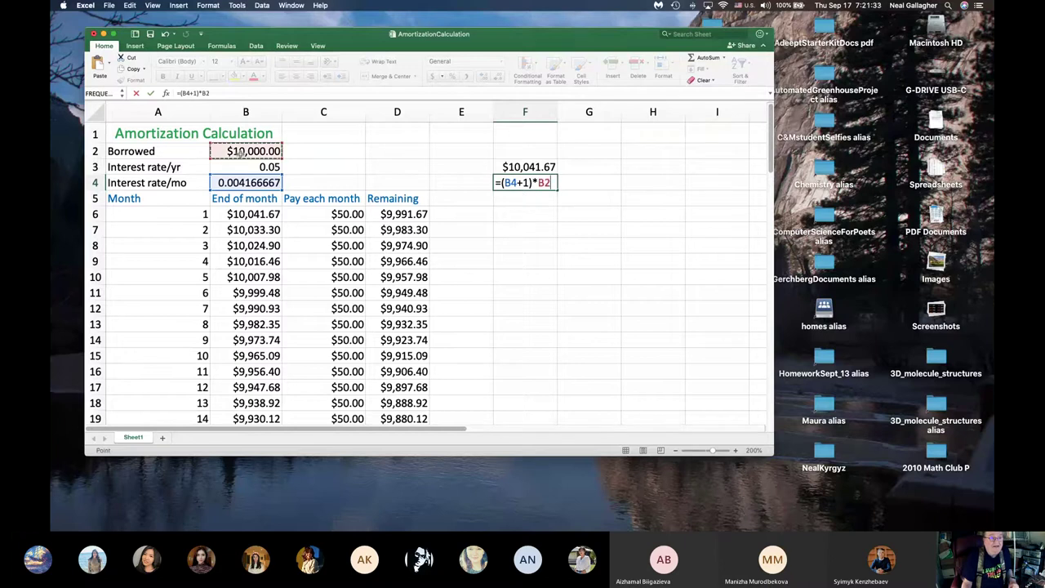
key("Return")
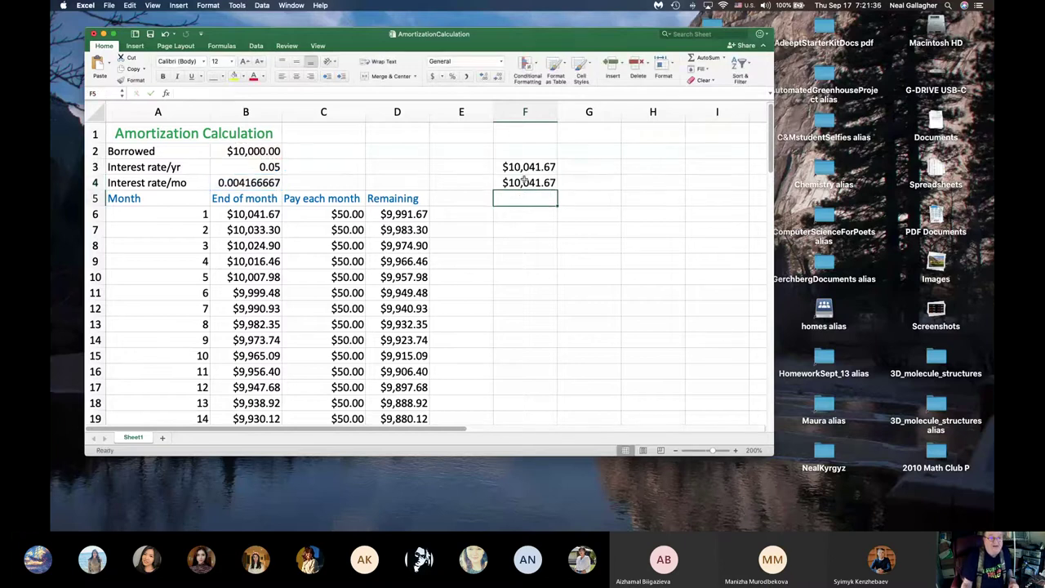
left_click(524, 182)
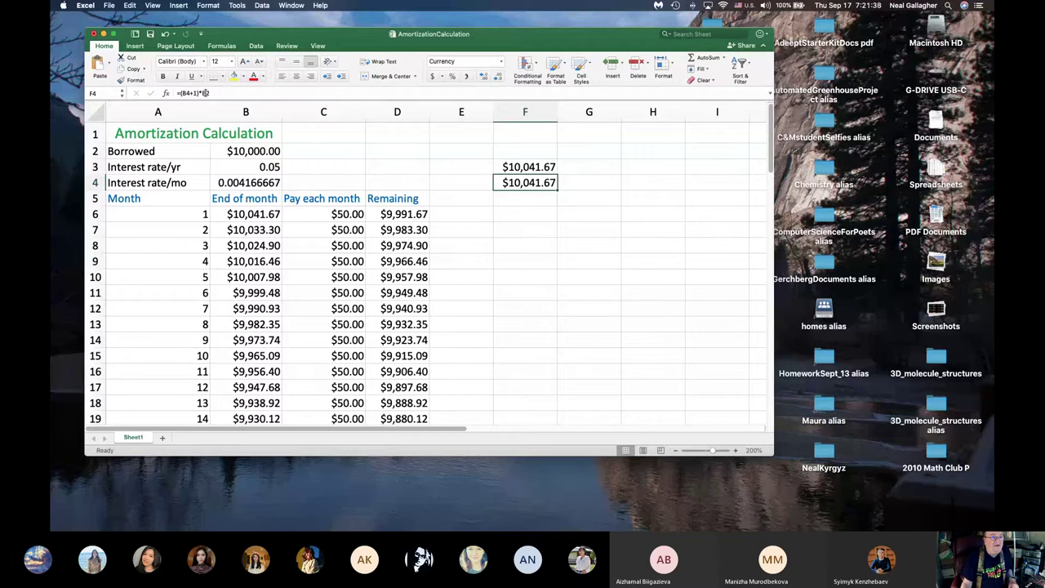
left_click(535, 170)
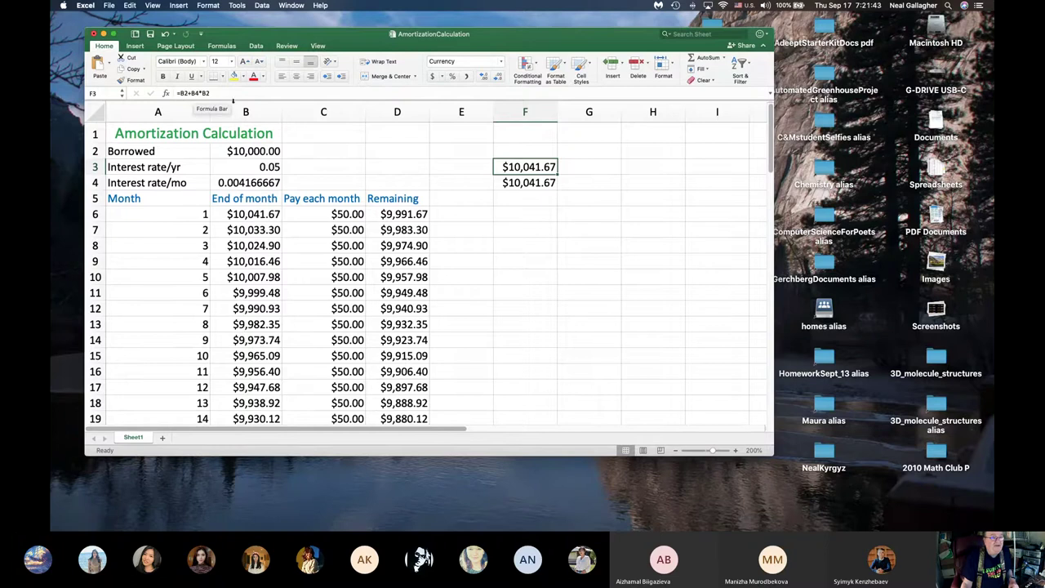
key("Down")
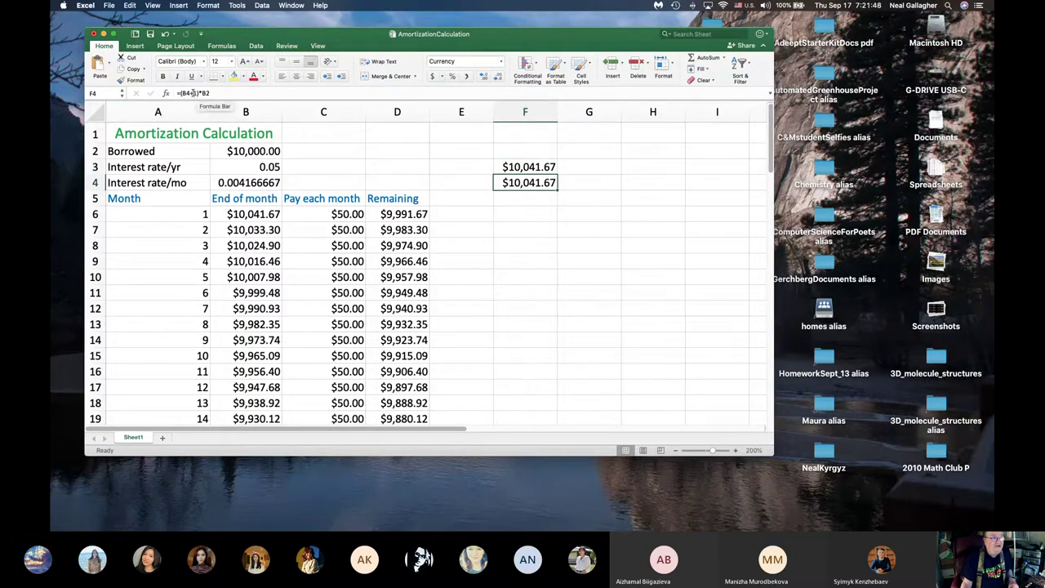
left_click(525, 167)
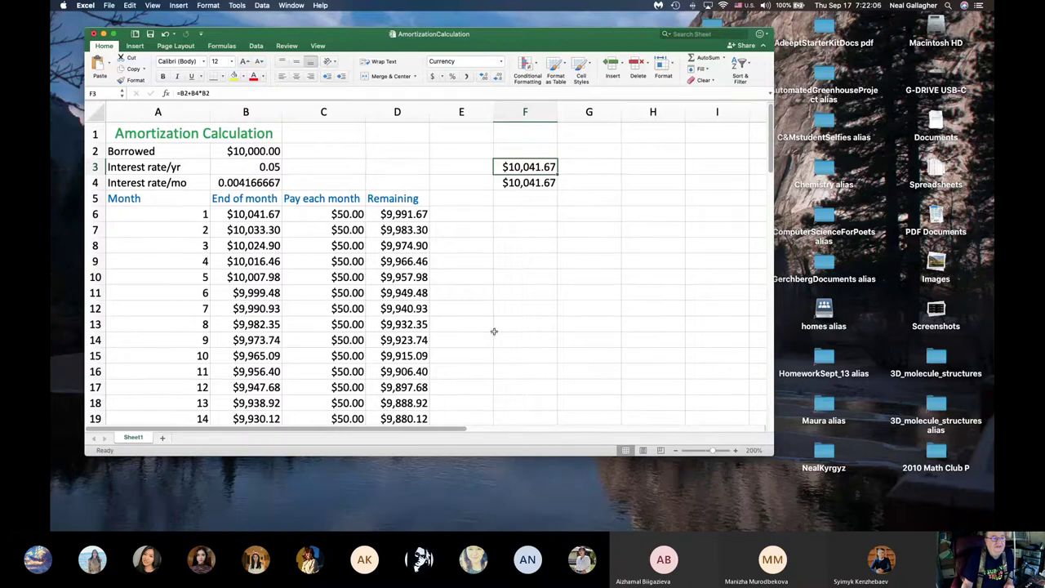
left_click(527, 184)
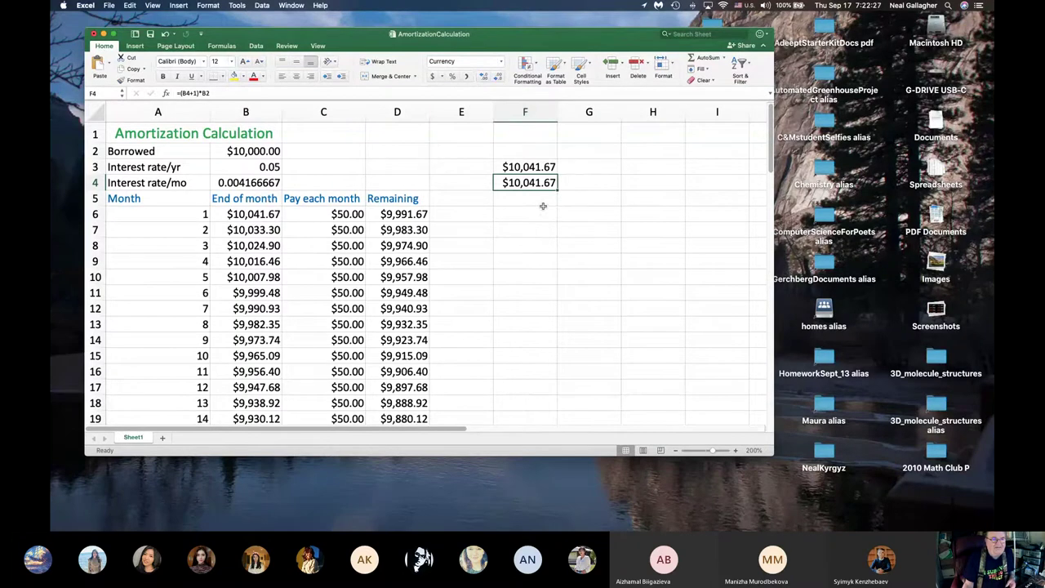
left_click(524, 169)
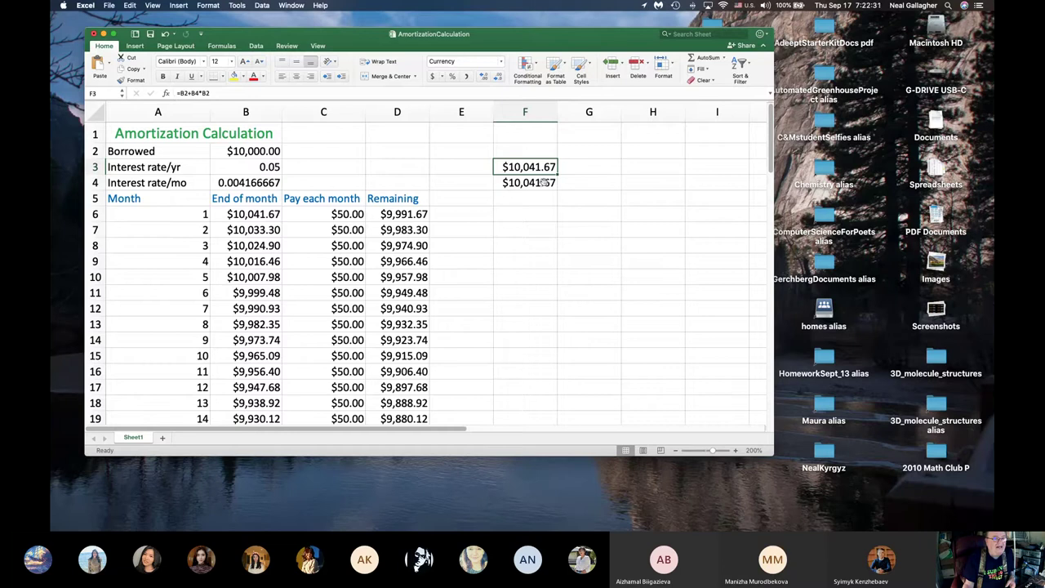
key("Down")
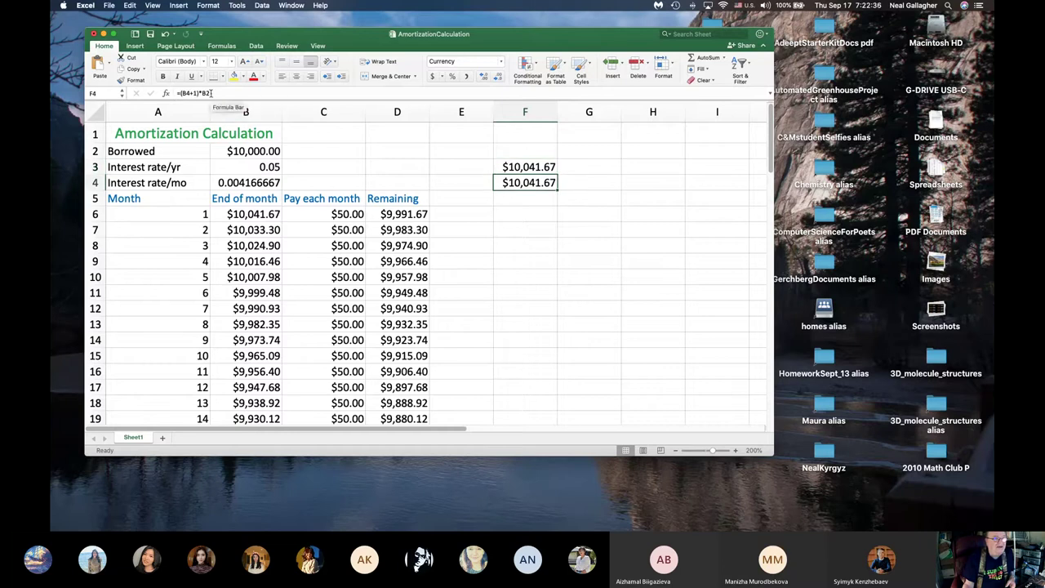
left_click(523, 167)
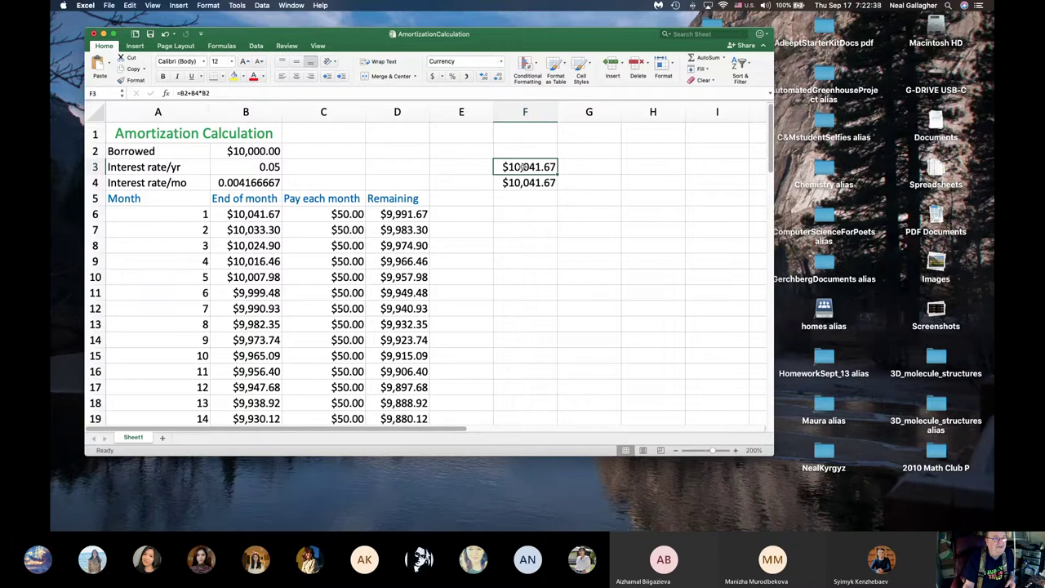
left_click(267, 217)
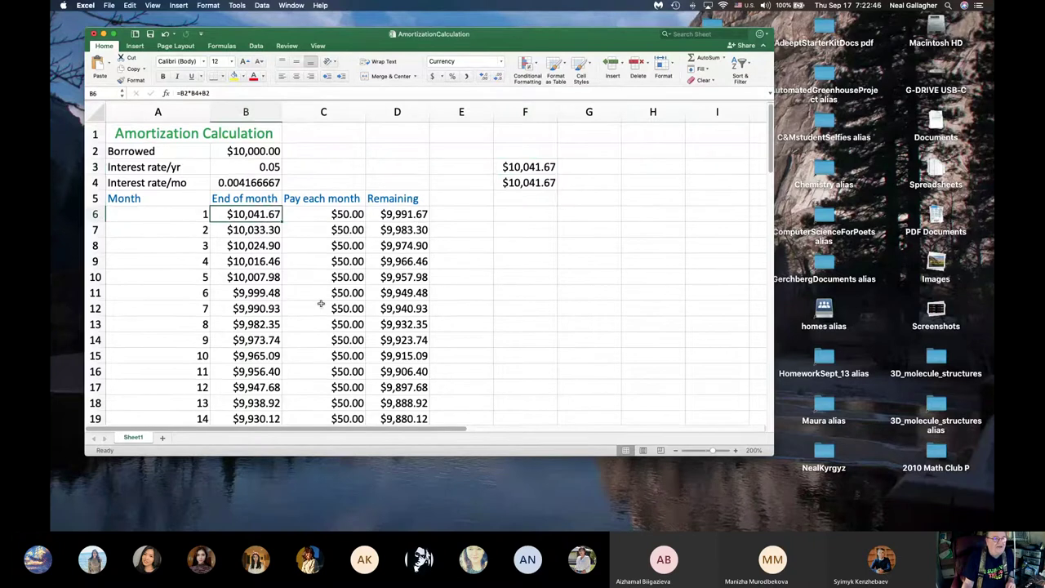
scroll(321, 303, "down", 2)
scroll(321, 303, "down", 2)
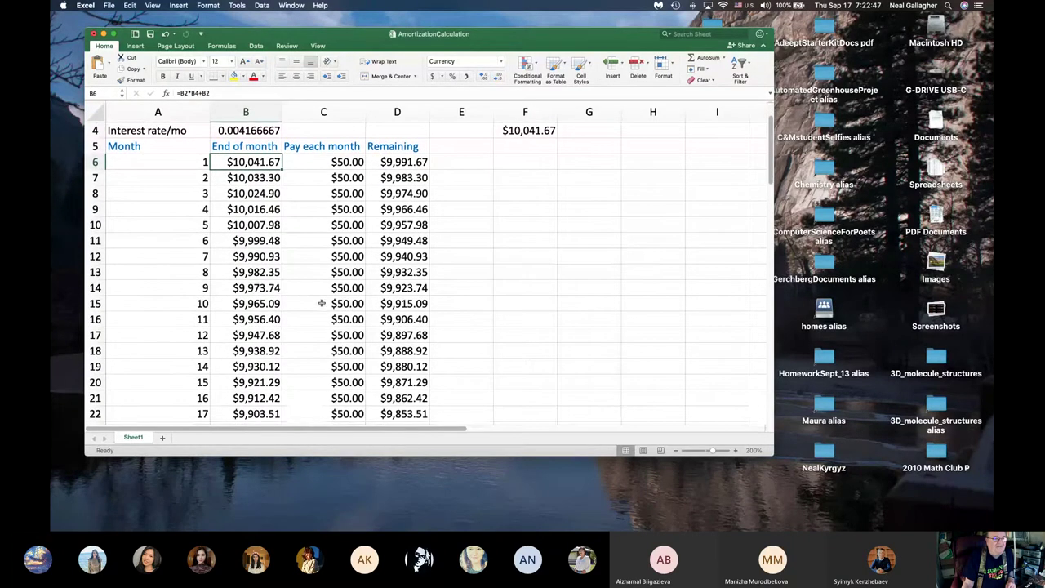
left_click(271, 275)
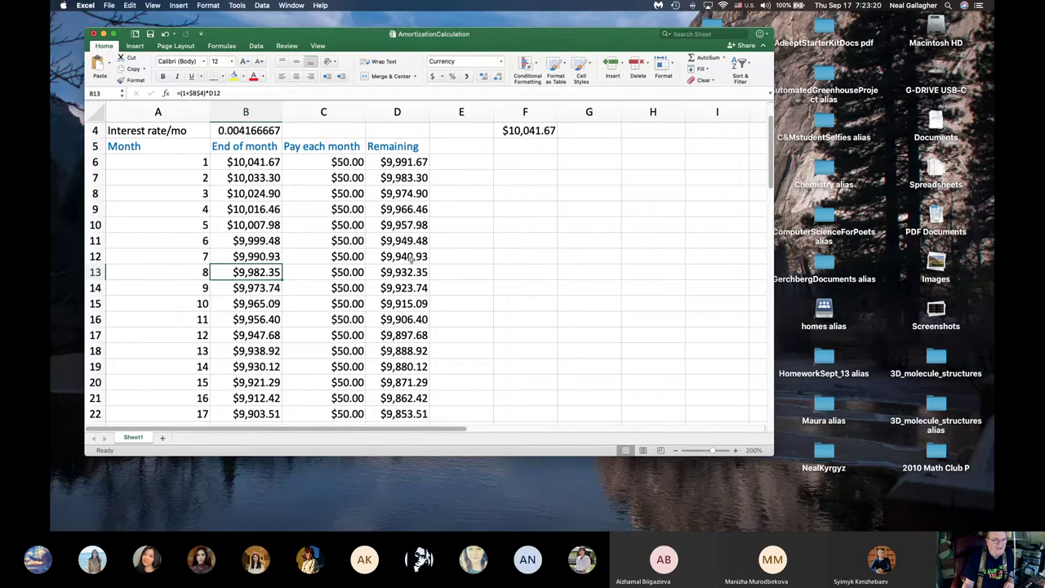
scroll(410, 258, "down", 20)
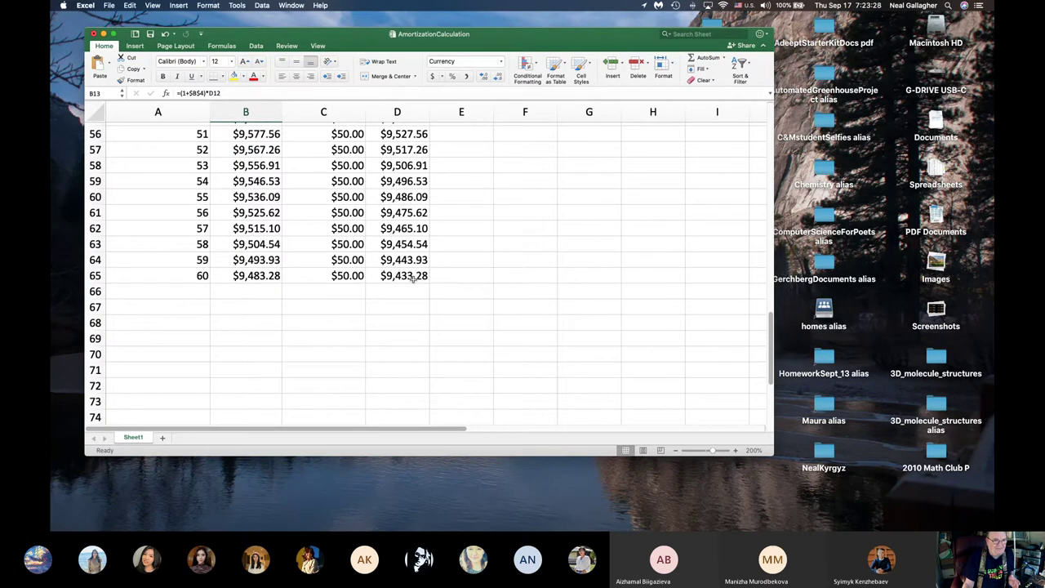
scroll(413, 278, "up", 15)
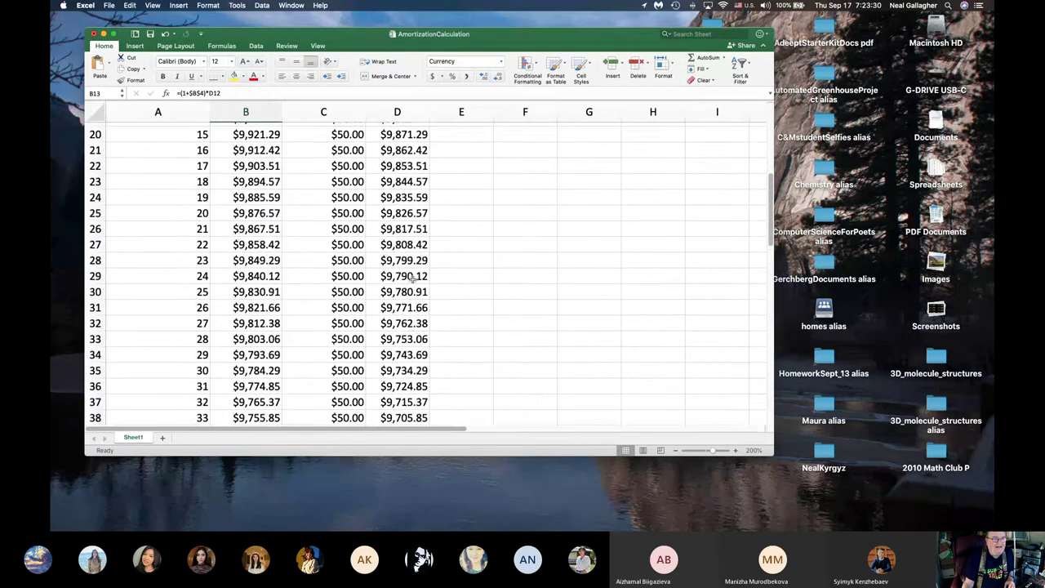
scroll(413, 278, "up", 8)
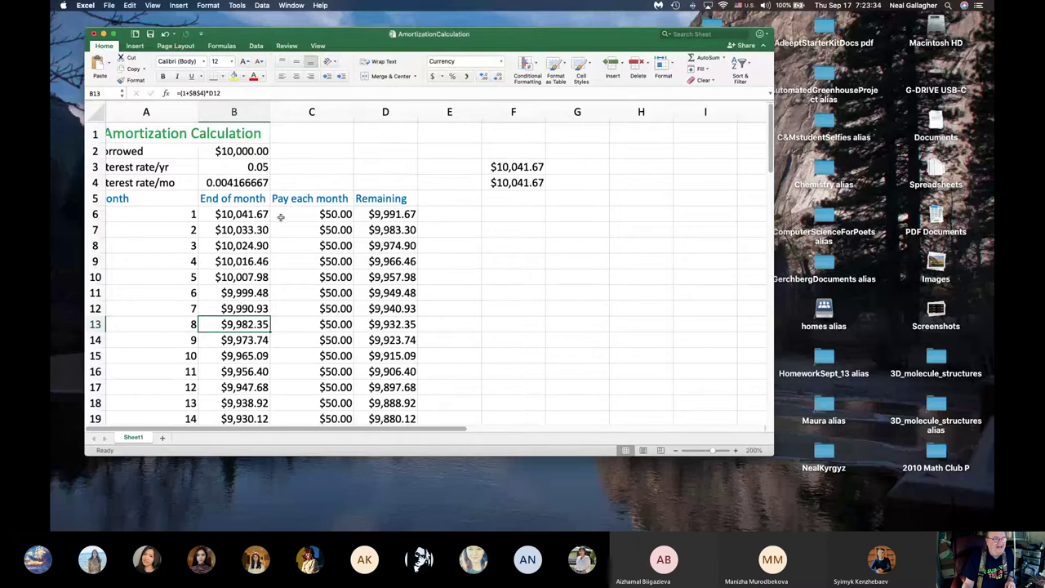
Change the C6 monthly payment from 50 to 41.67.
left_click(341, 214)
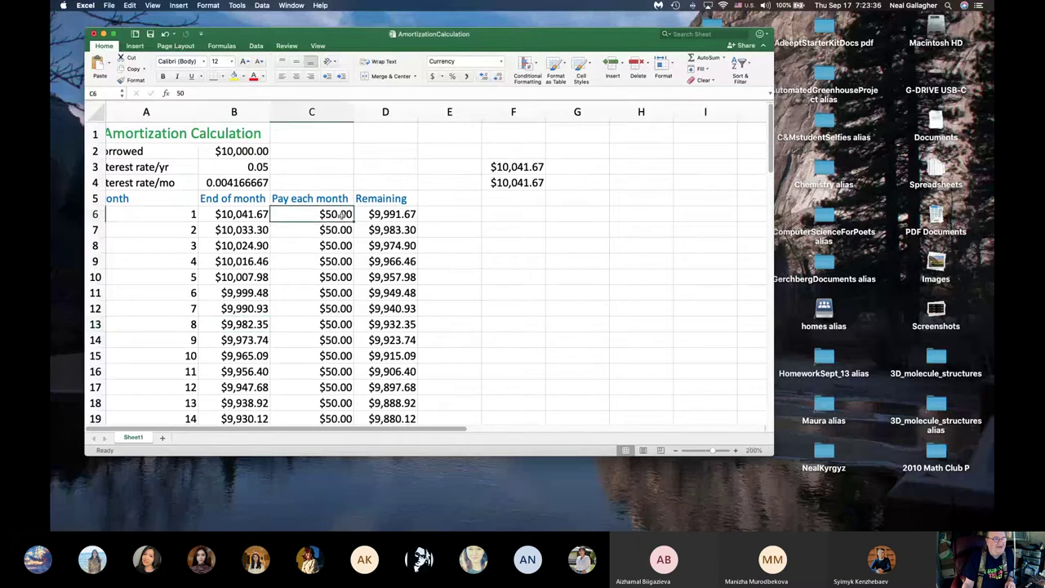
double_click(341, 214)
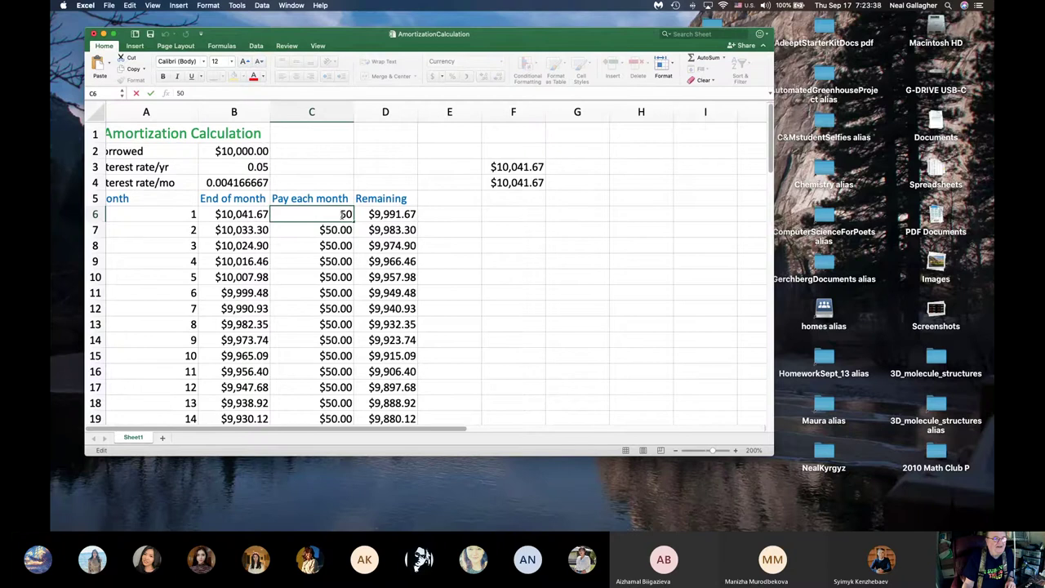
left_click_drag(342, 214, 353, 214)
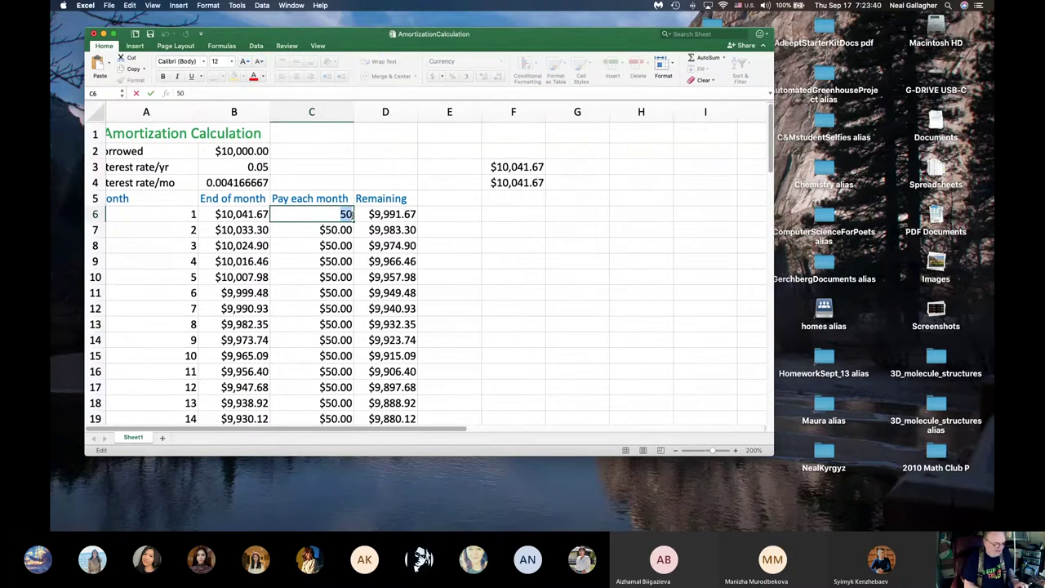
type("41")
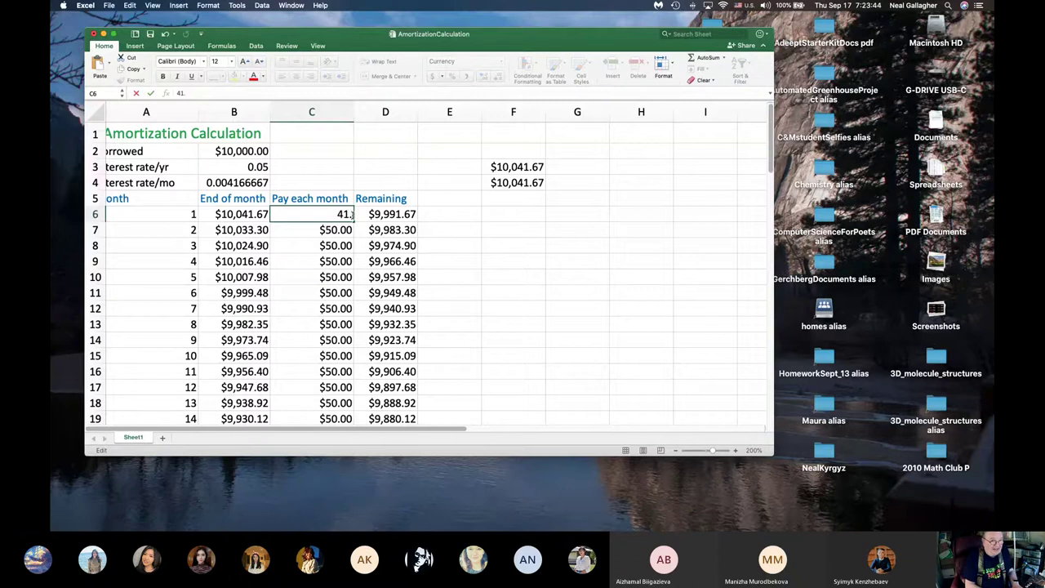
type(".67")
key("Return")
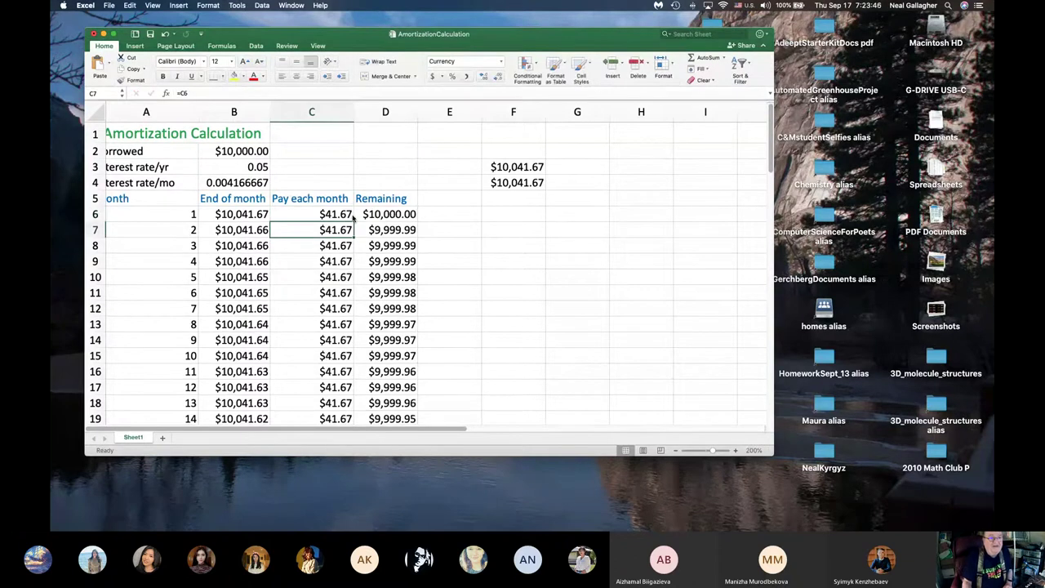
Refill rows 6–65 from B6:D6, producing rising payments and #VALUE! and #NUM! errors.
left_click(258, 214)
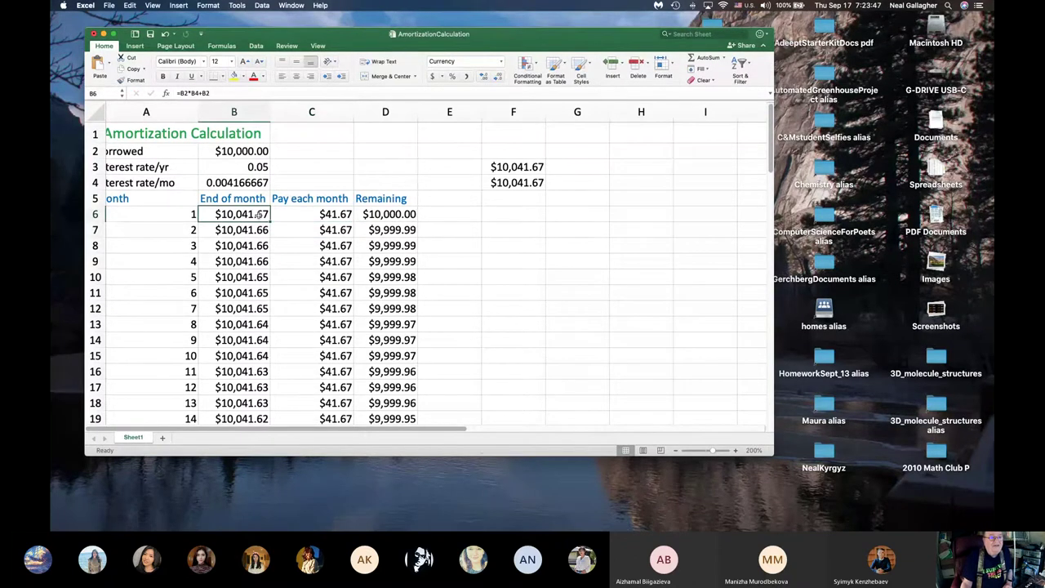
mouse_move(390, 214)
left_mouse_down()
mouse_move(417, 218)
mouse_move(421, 245)
mouse_move(423, 446)
mouse_move(422, 364)
left_mouse_up()
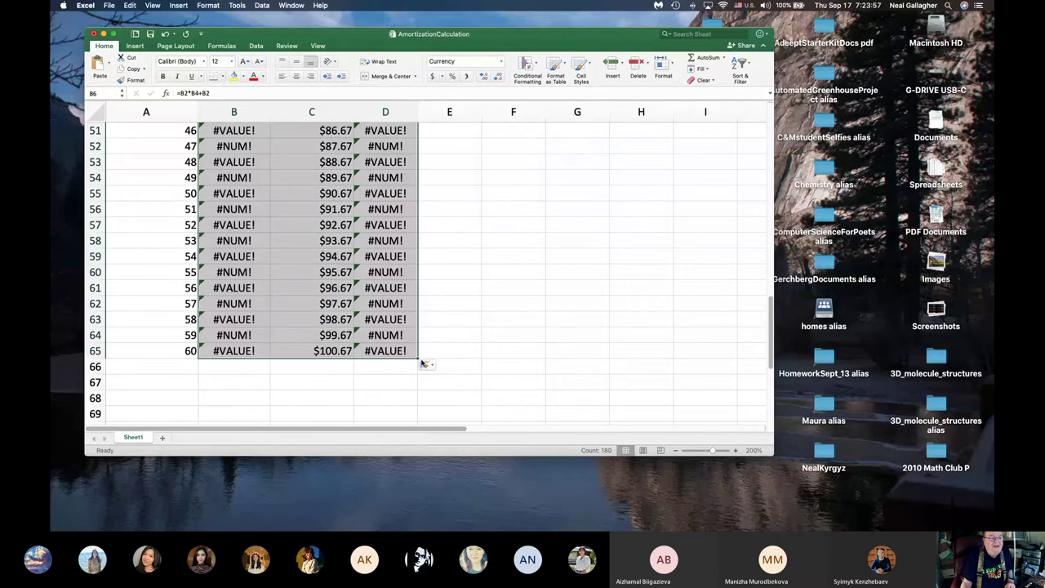
scroll(422, 364, "up", 15)
scroll(417, 366, "right", 2)
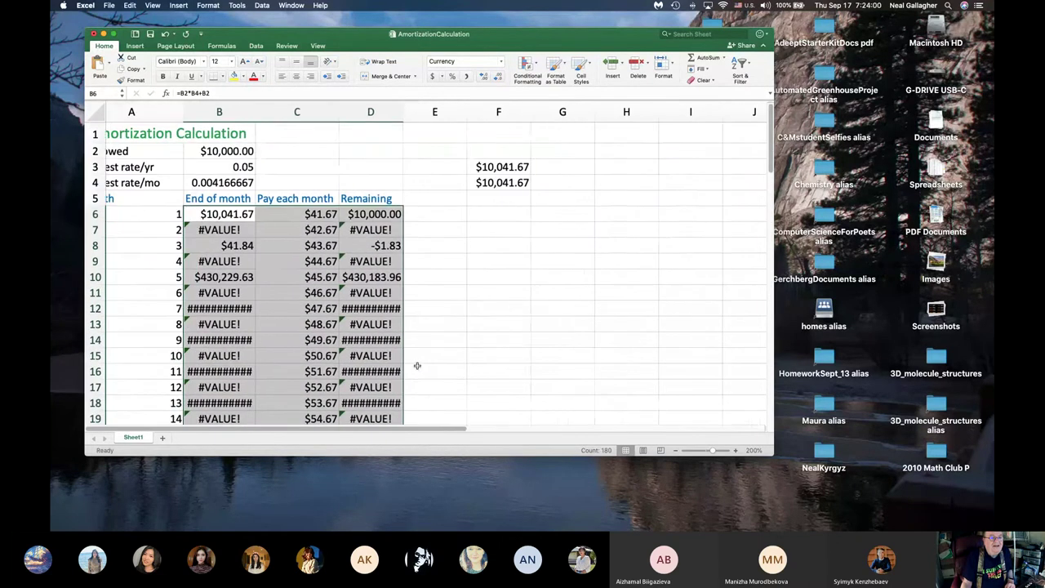
scroll(417, 366, "left", 2)
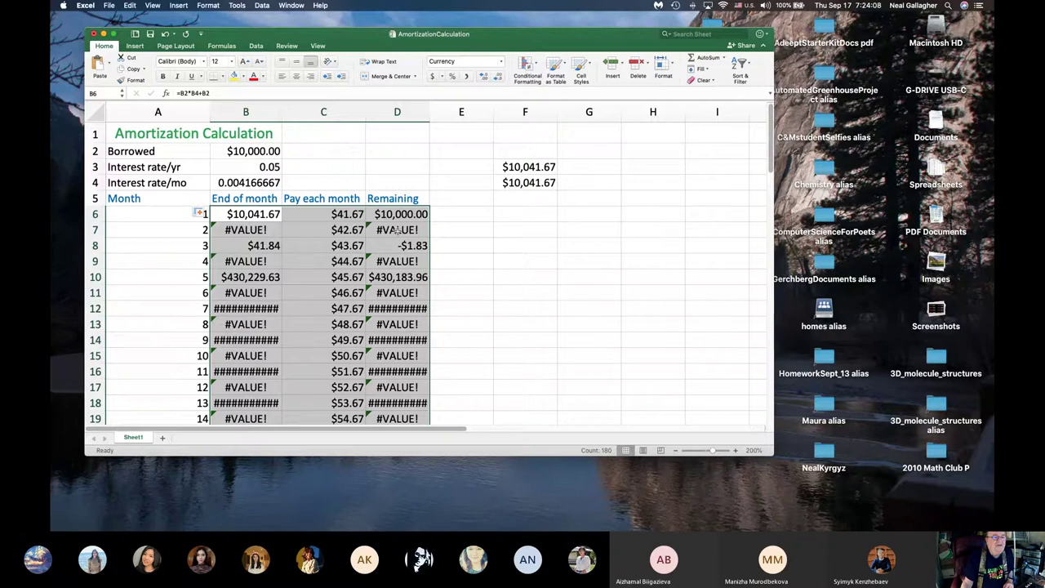
Inspect the broken B7 formula =B3*B5+B3 against the D6 and B6 formulas.
left_click(252, 230)
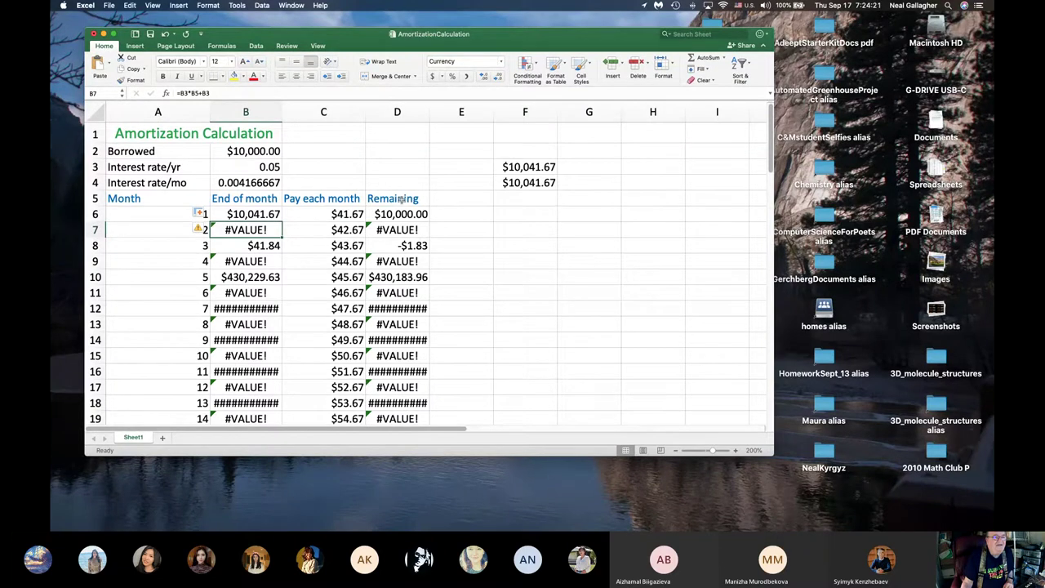
left_click(403, 200)
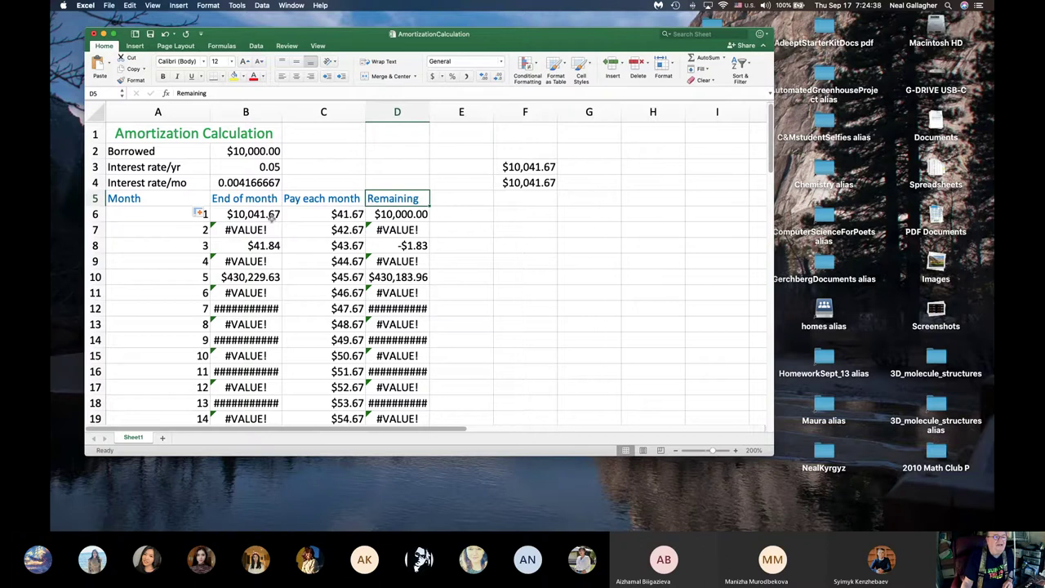
left_click(400, 214)
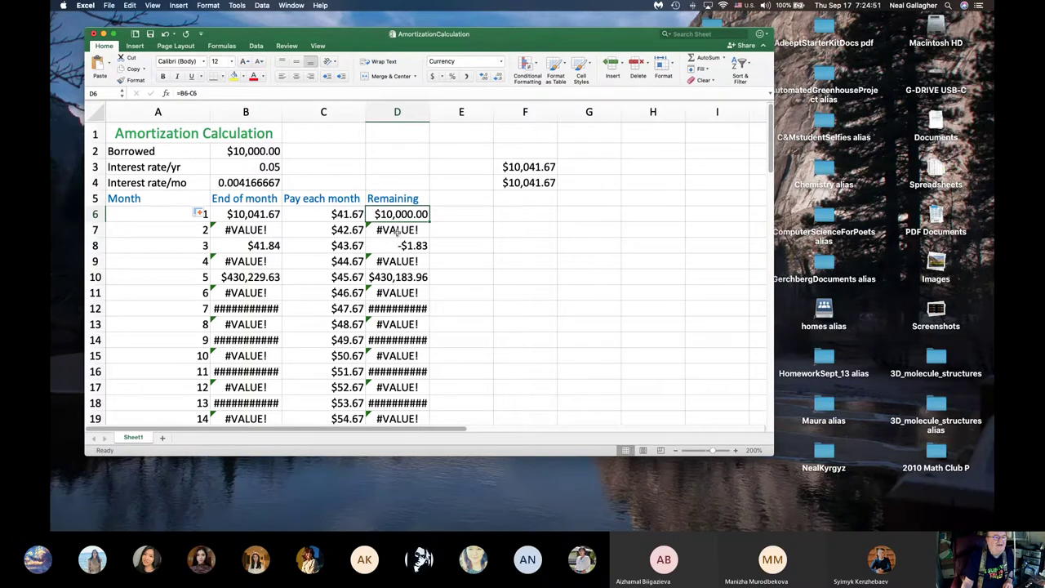
left_click(263, 234)
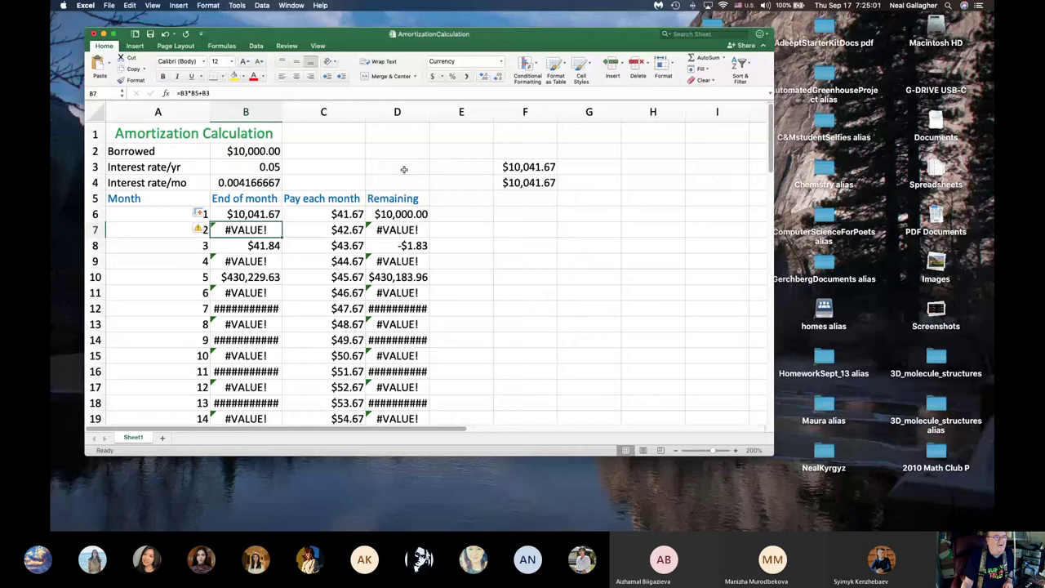
left_click(263, 215)
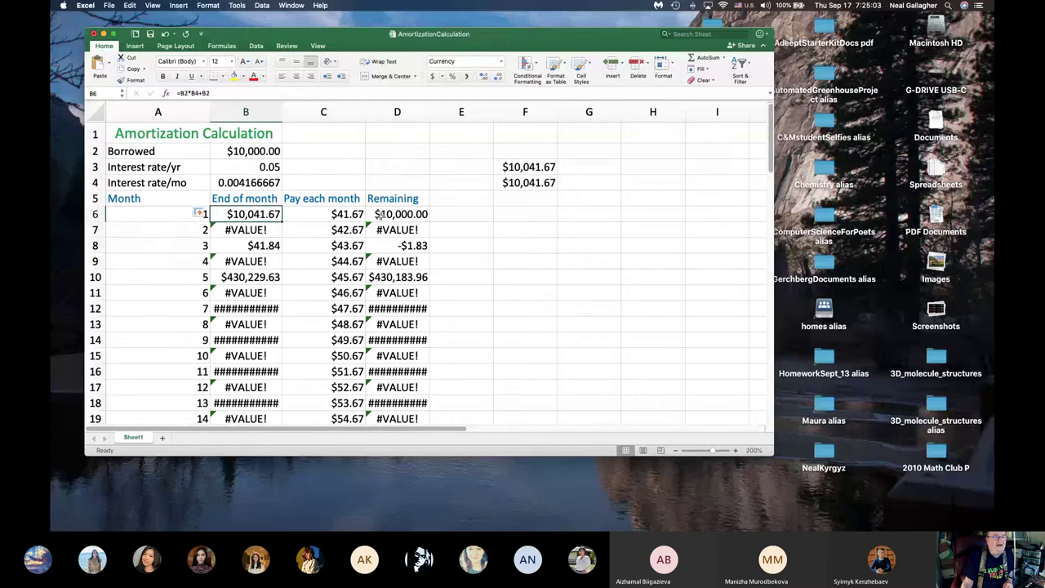
Undo the Auto Fill, restoring $41.67 payments, and check the B7, C7, D7 formulas.
left_click(129, 6)
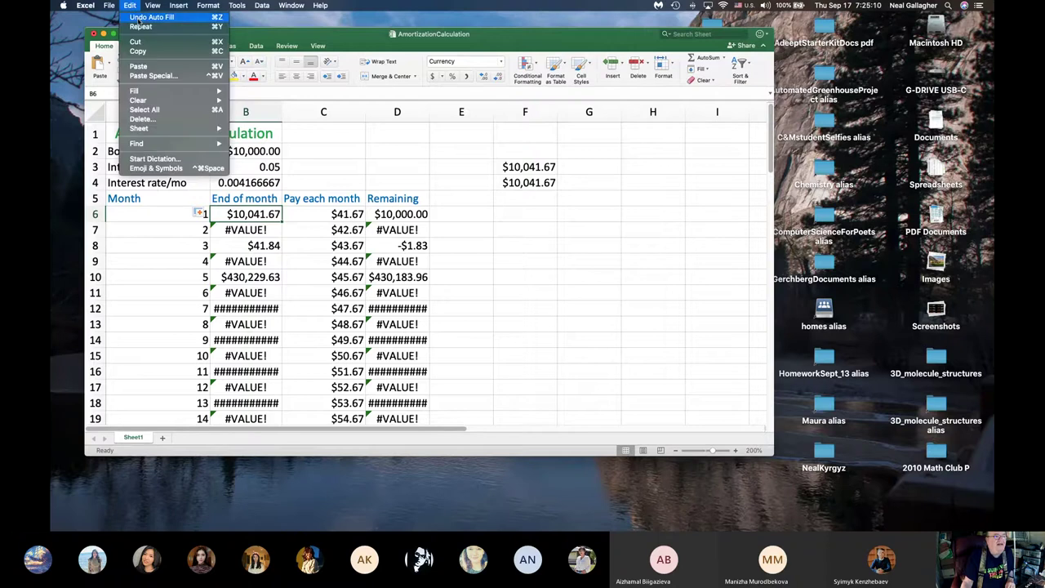
left_click(140, 18)
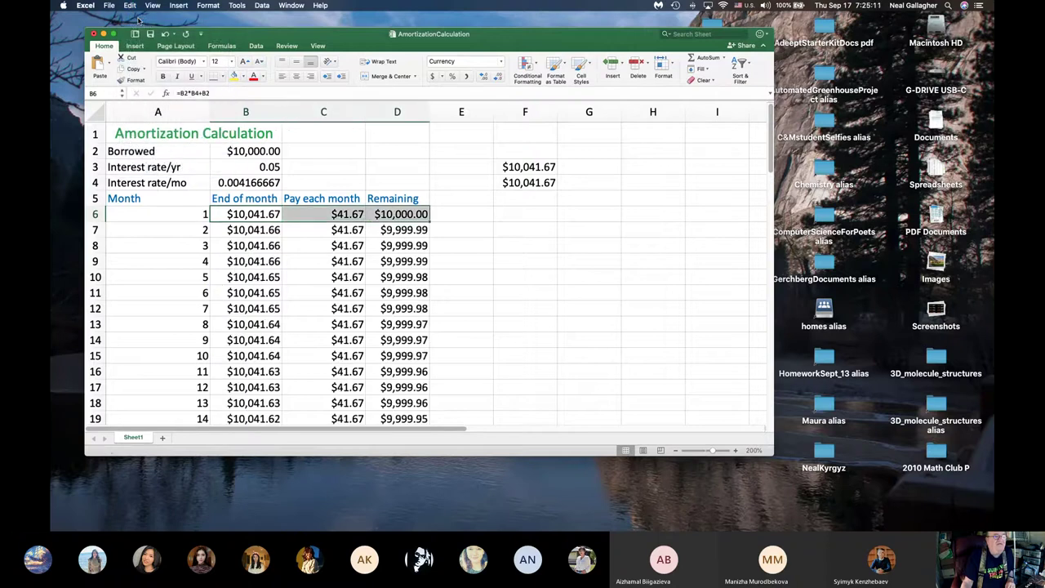
left_click(258, 232)
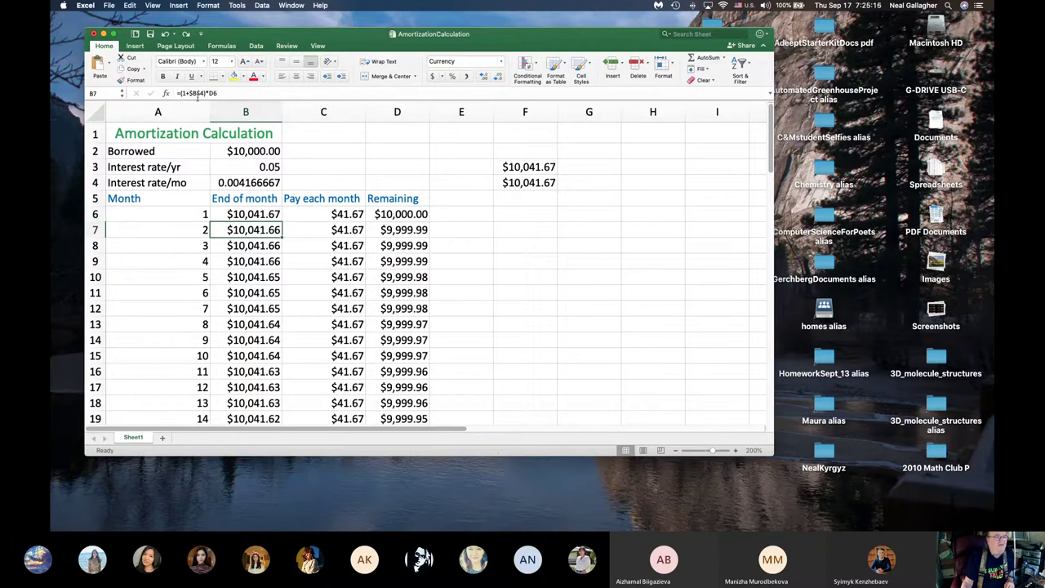
left_click(333, 229)
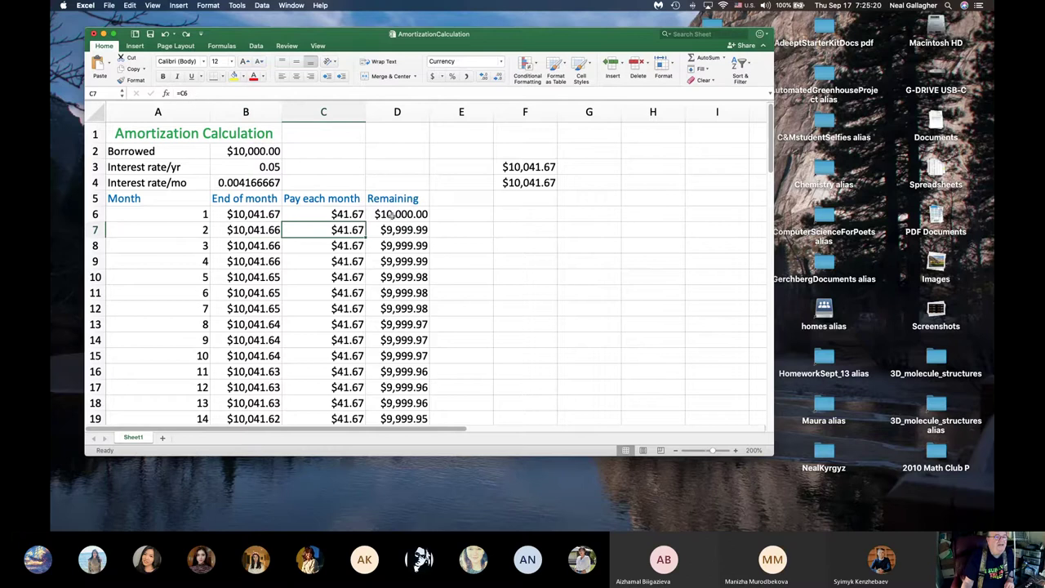
left_click(407, 230)
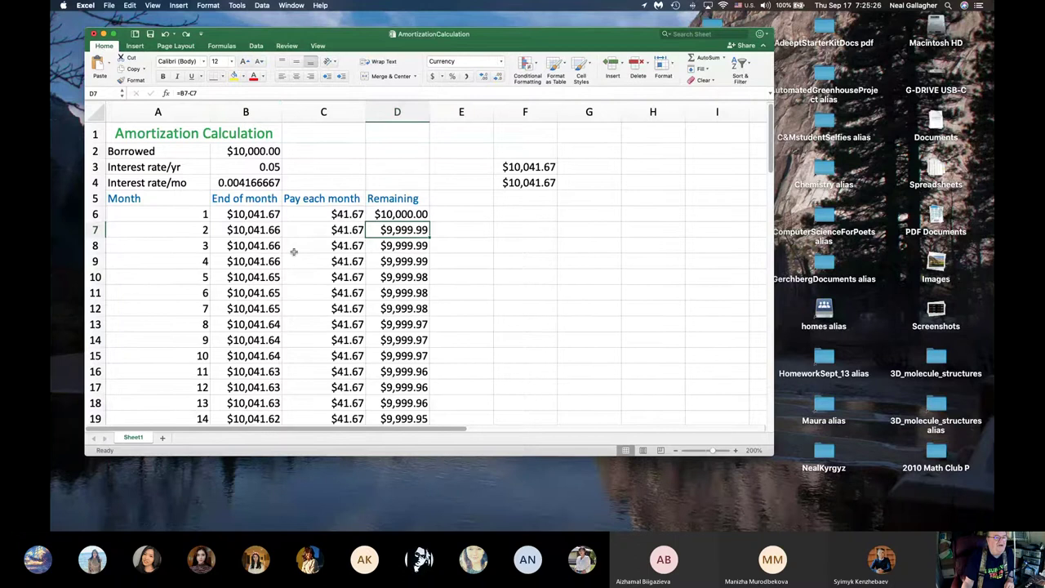
Check B8's formula and review the restored balances down to month 14, ending on B6.
left_click(268, 247)
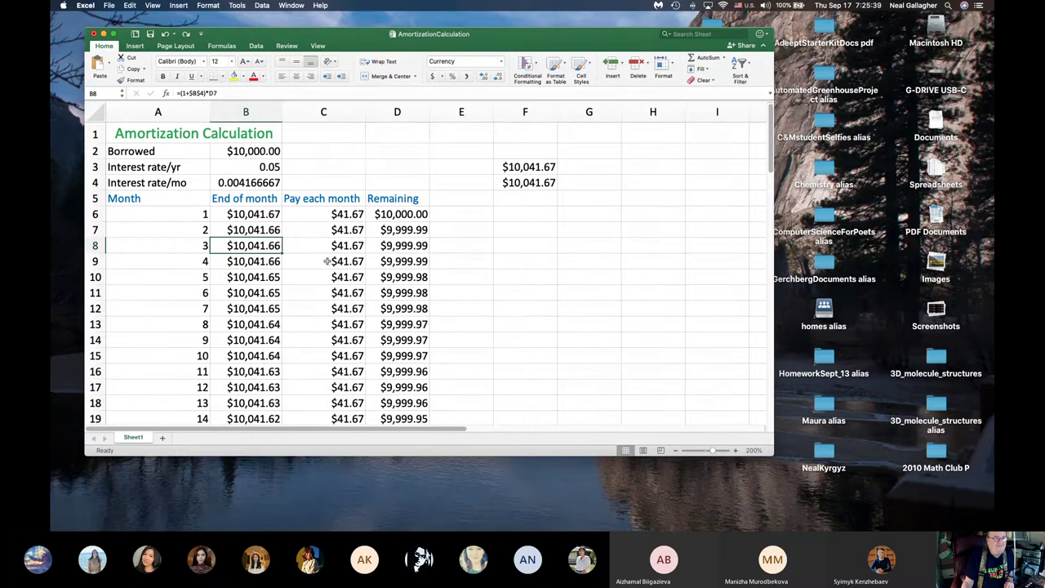
scroll(328, 261, "down", 5)
scroll(327, 261, "down", 2)
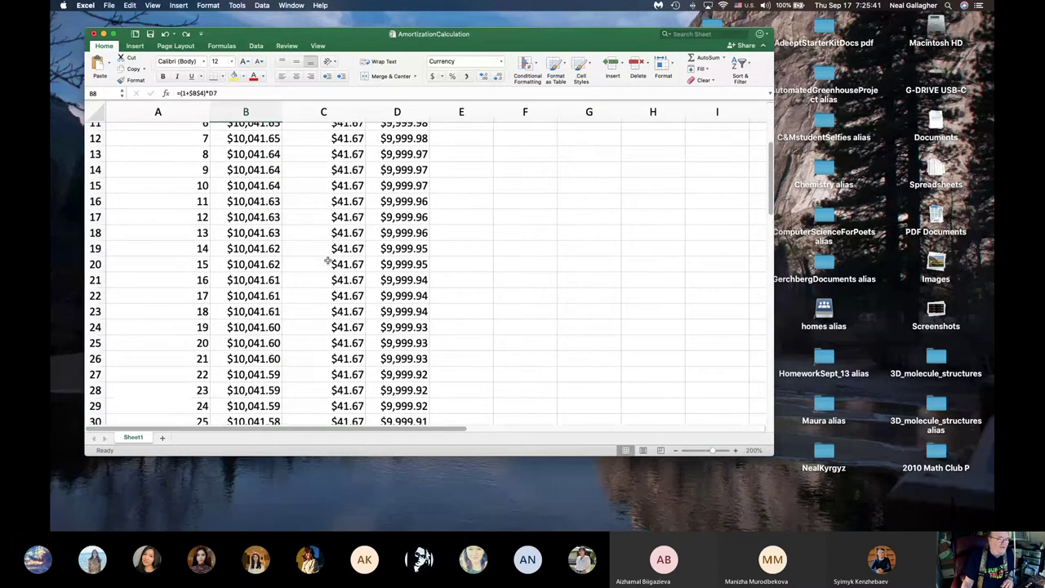
scroll(327, 261, "up", 7)
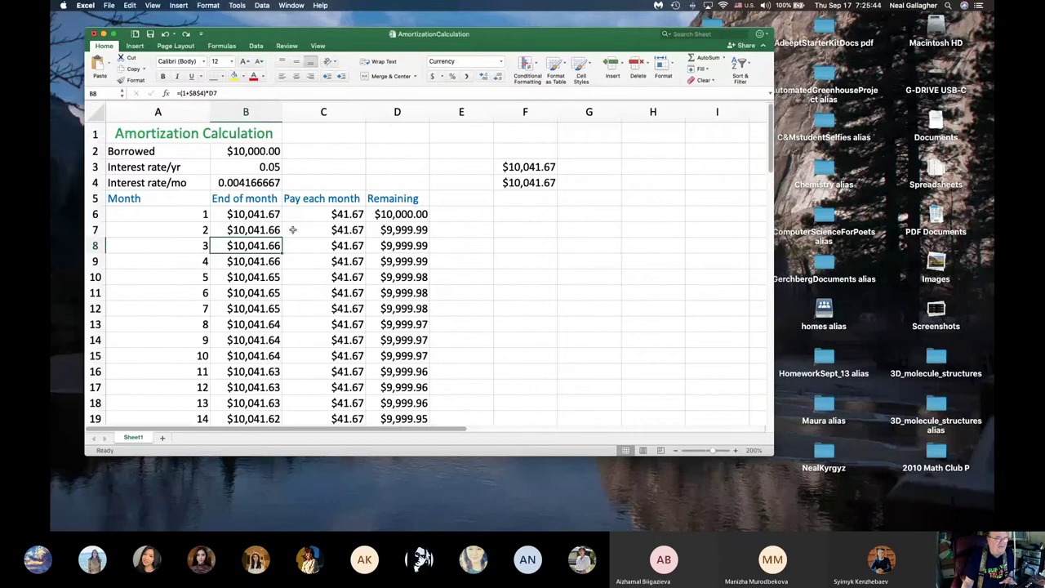
left_click(255, 216)
Copy B6:D6 down the table again, then undo that Auto Fill.
left_click_drag(255, 214, 412, 216)
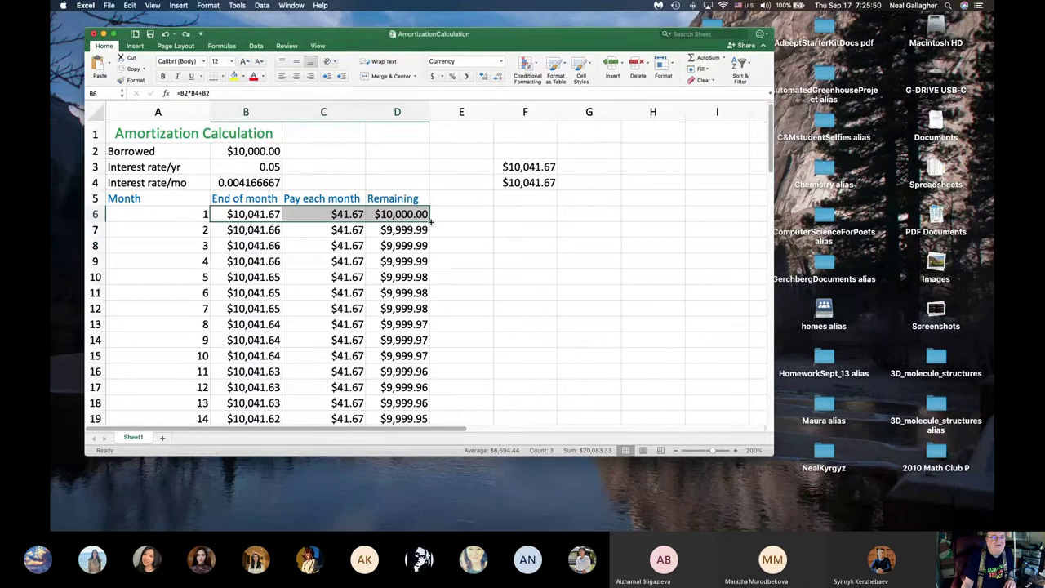
left_click_drag(430, 223, 431, 275)
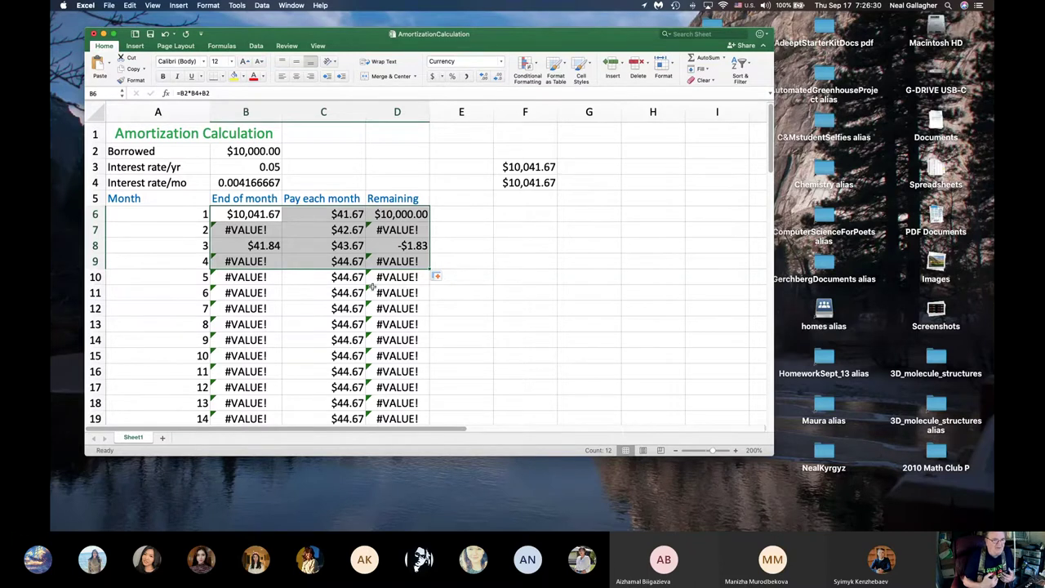
left_click(130, 6)
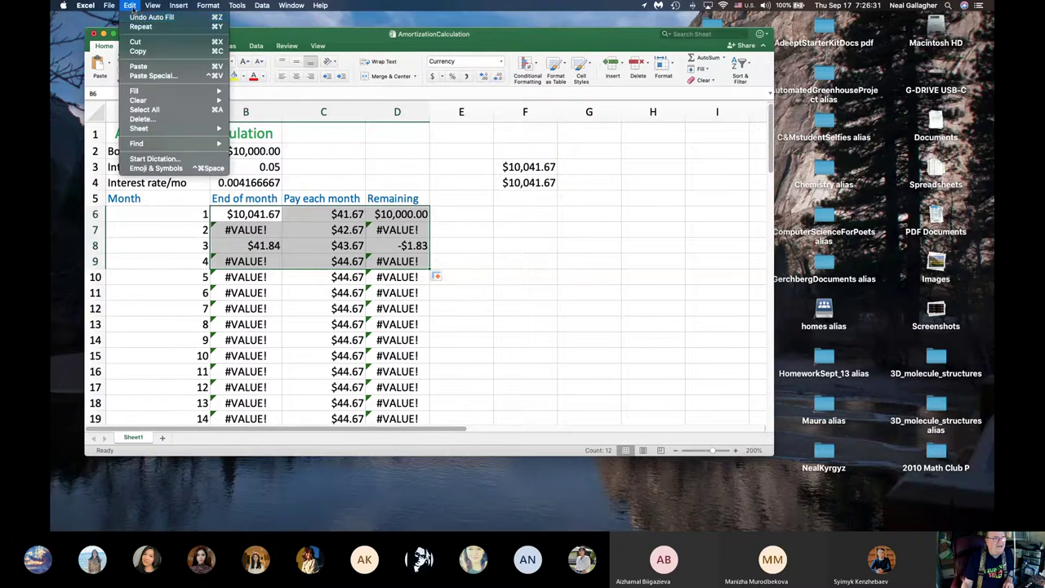
left_click(138, 17)
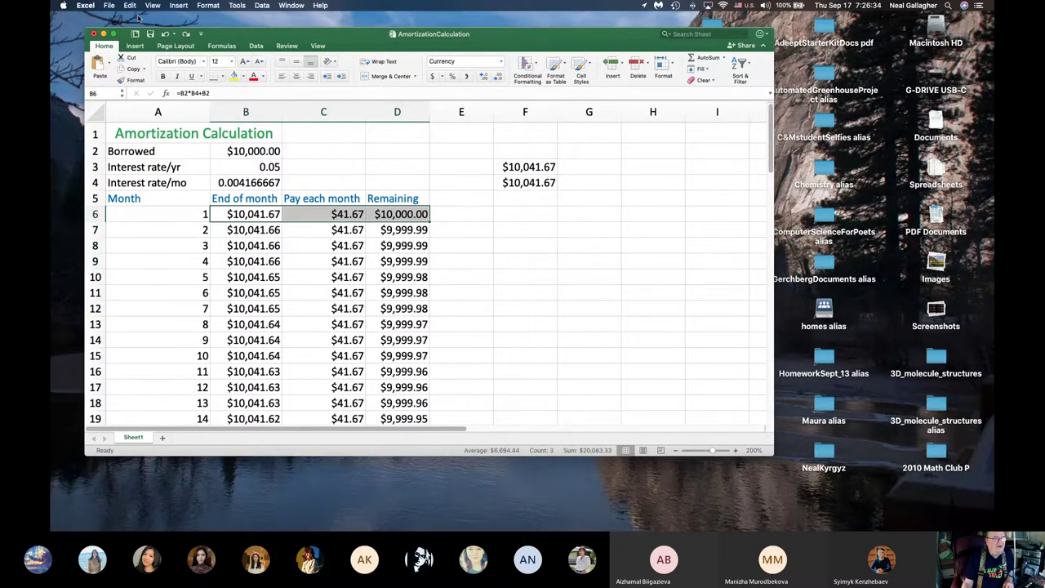
left_click(258, 232)
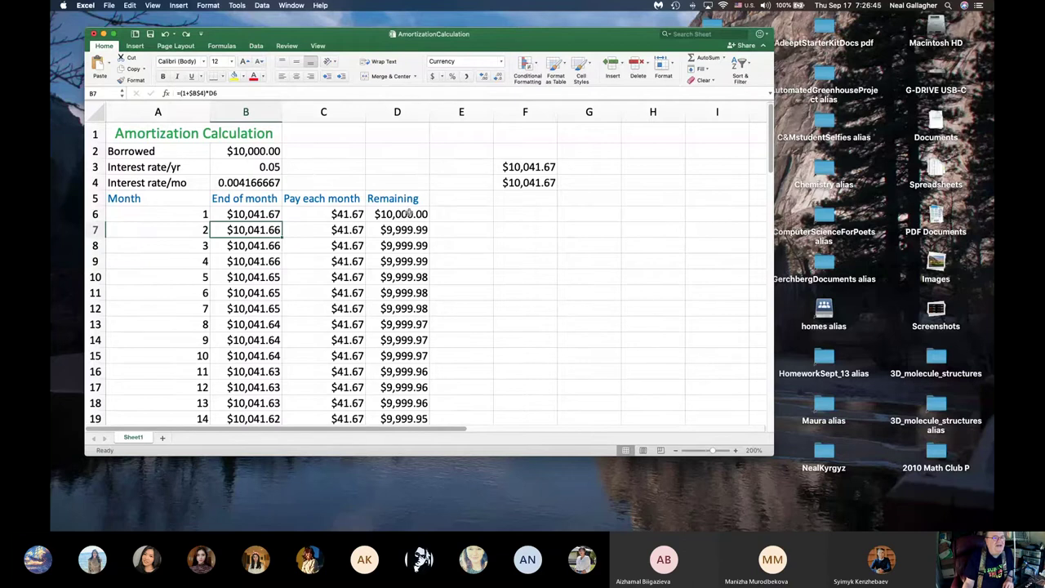
left_click(272, 214)
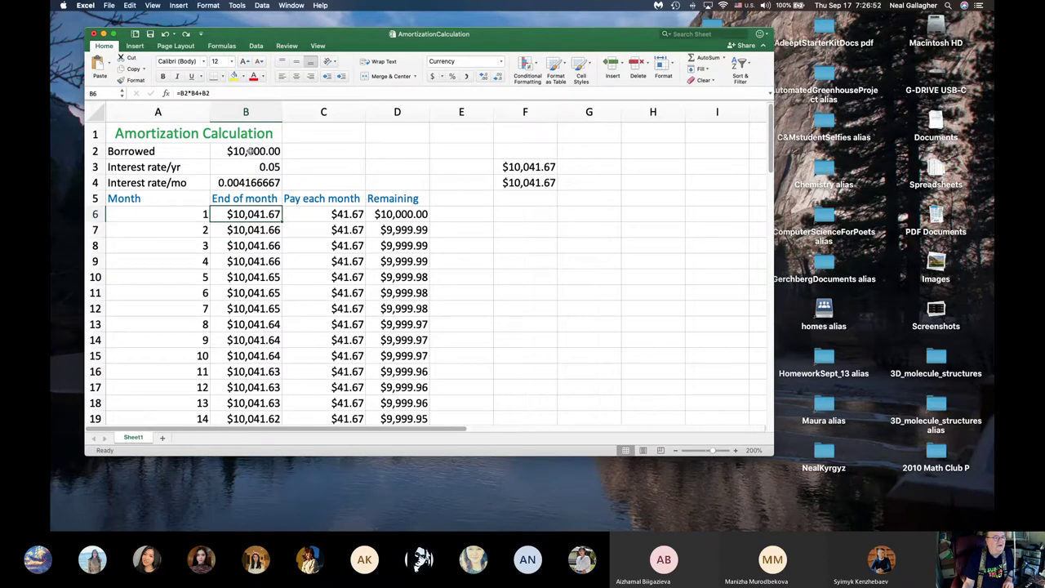
left_click(255, 232)
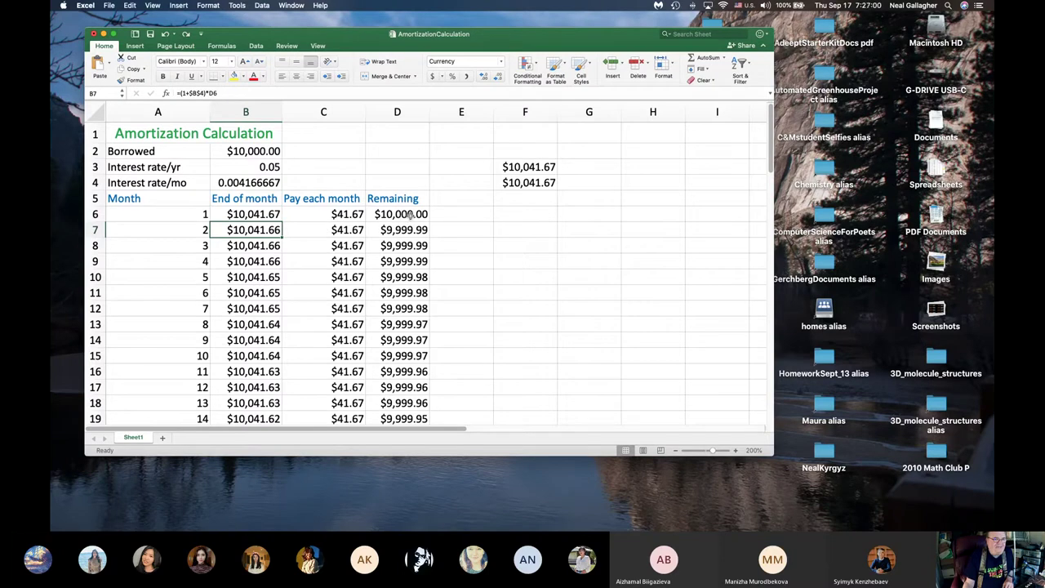
left_click(245, 217)
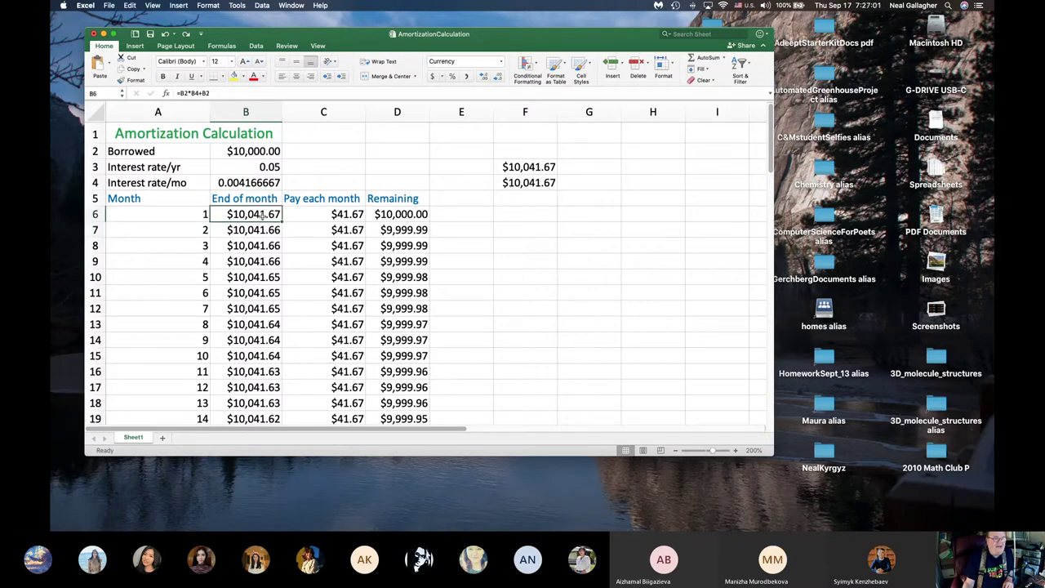
left_click(400, 215, "shift")
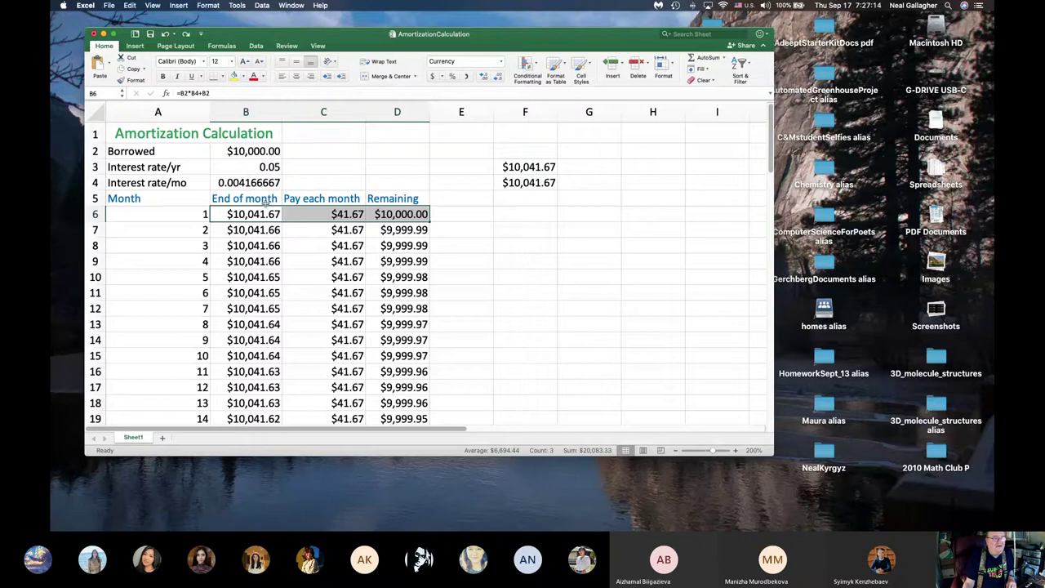
left_click(263, 232)
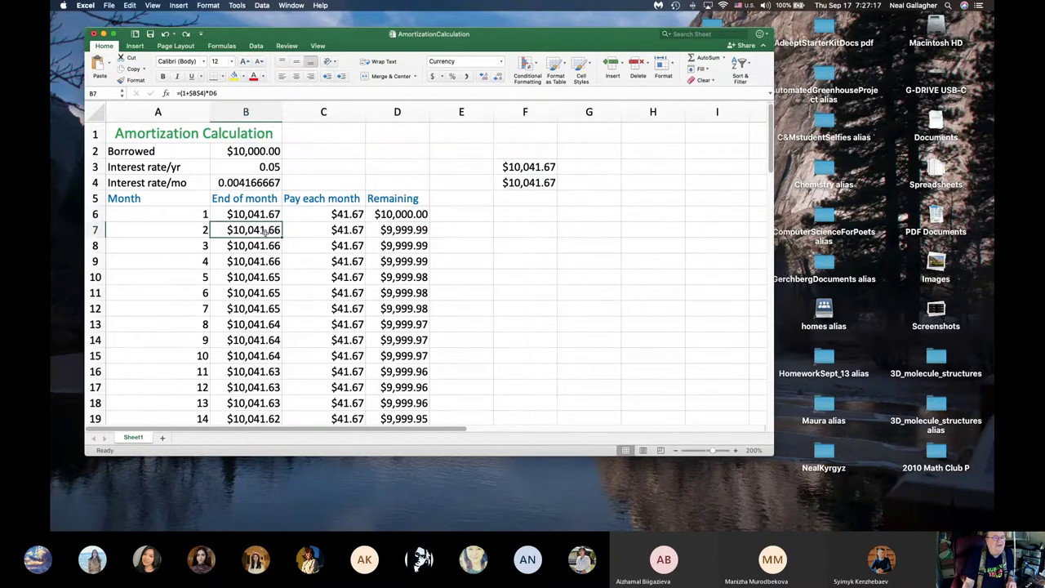
left_click(420, 233, "shift")
left_click_drag(431, 237, 429, 300)
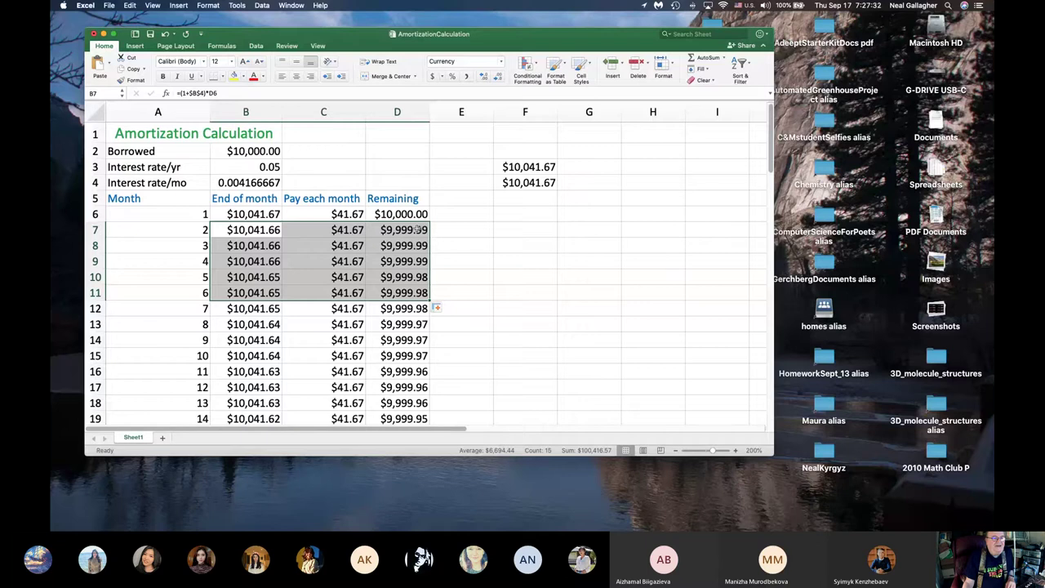
scroll(416, 229, "down", 15)
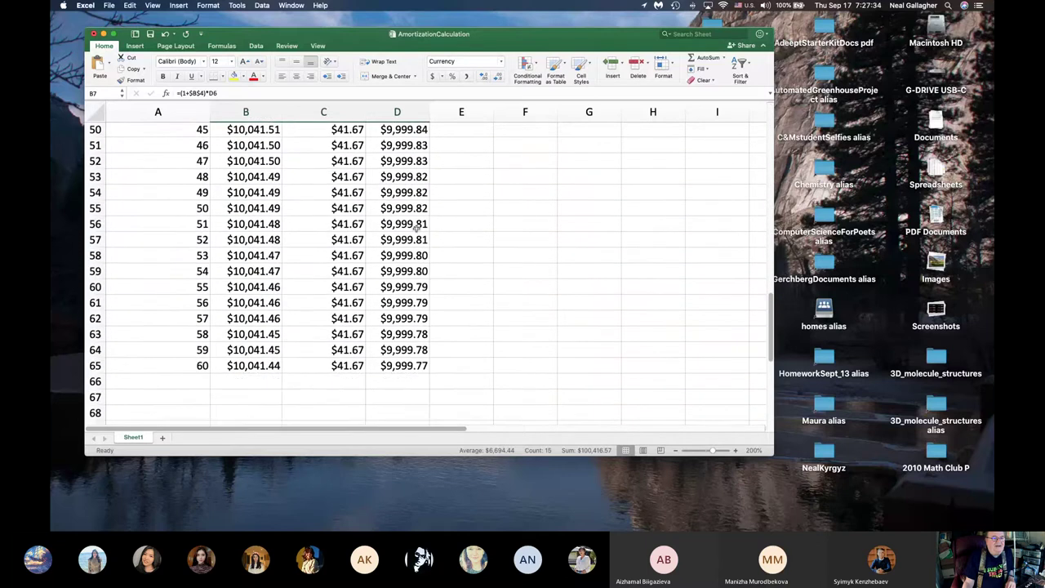
scroll(416, 230, "down", 3)
scroll(417, 229, "up", 4)
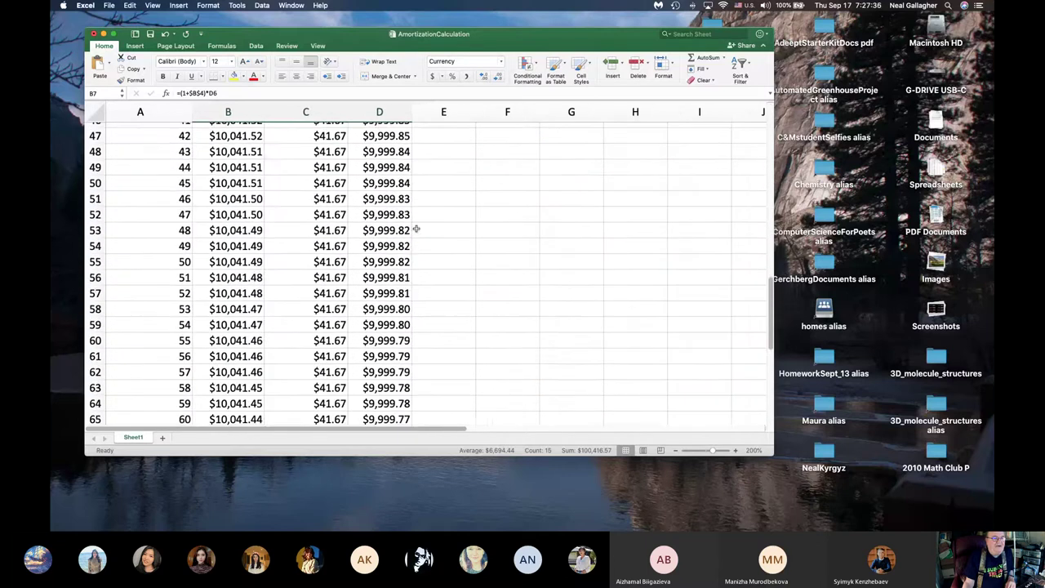
scroll(417, 229, "up", 14)
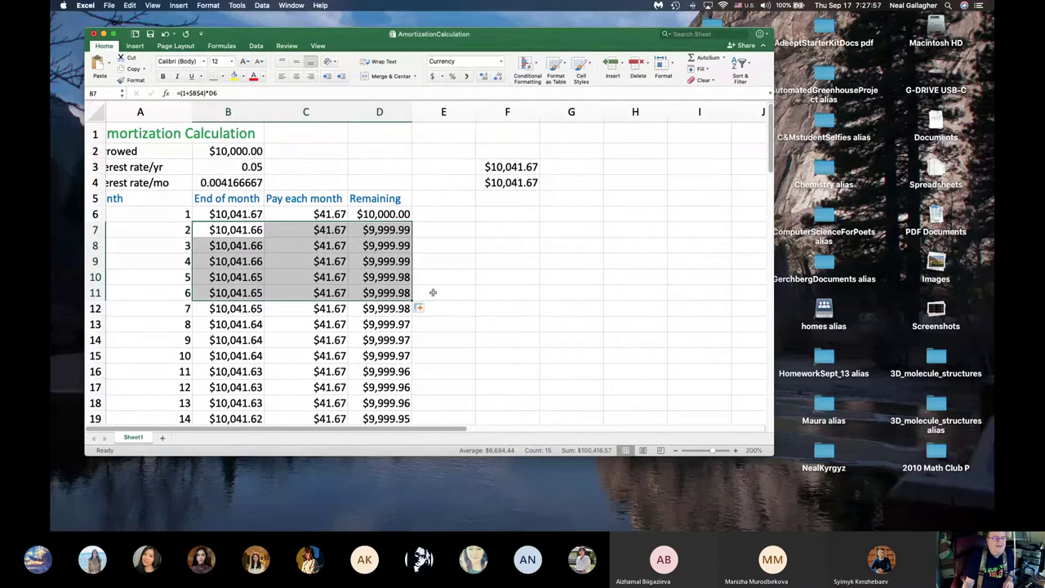
scroll(433, 292, "left", 1)
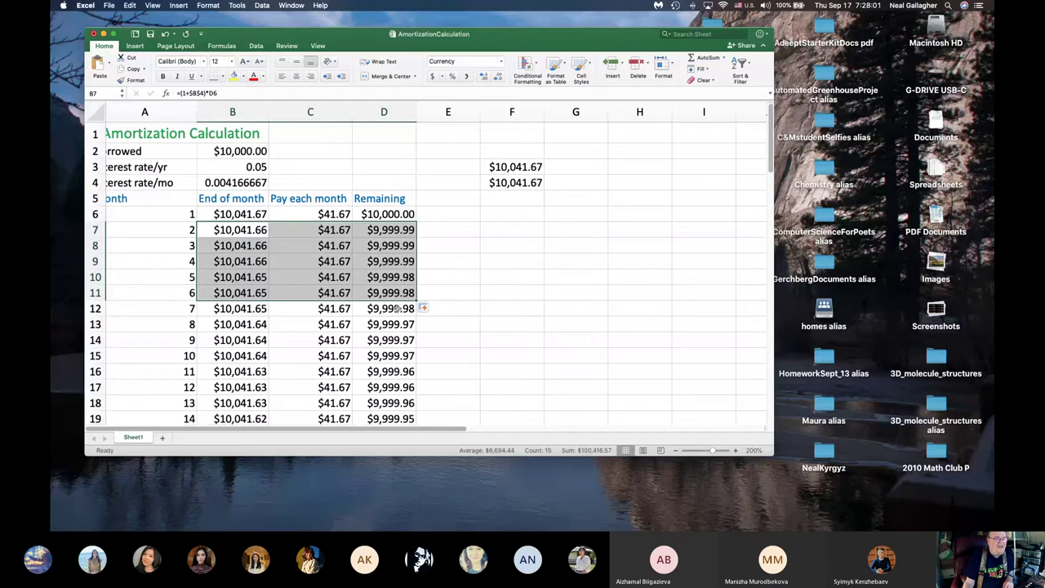
scroll(396, 309, "down", 18)
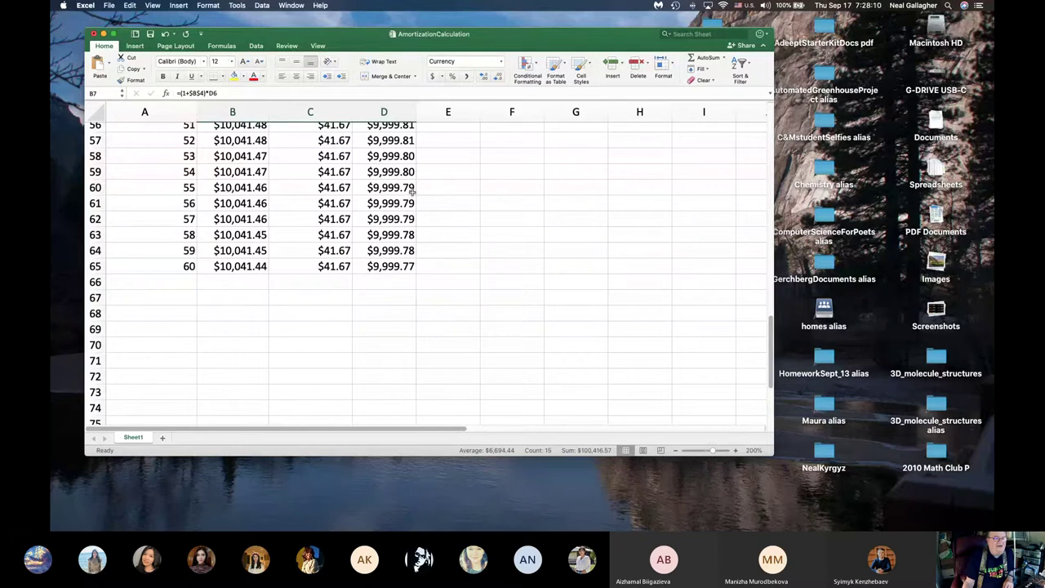
scroll(413, 191, "up", 20)
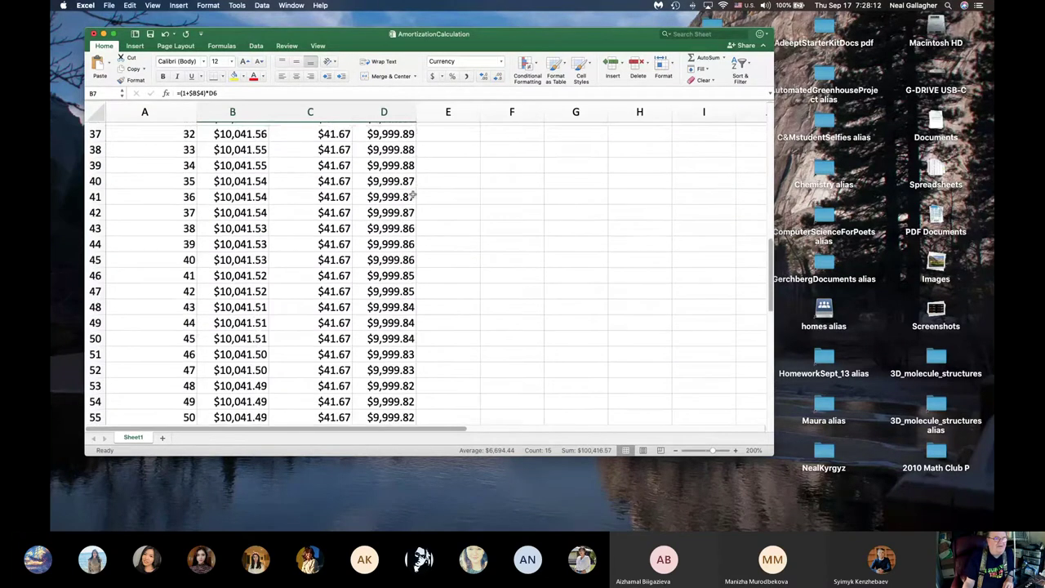
scroll(413, 194, "up", 3)
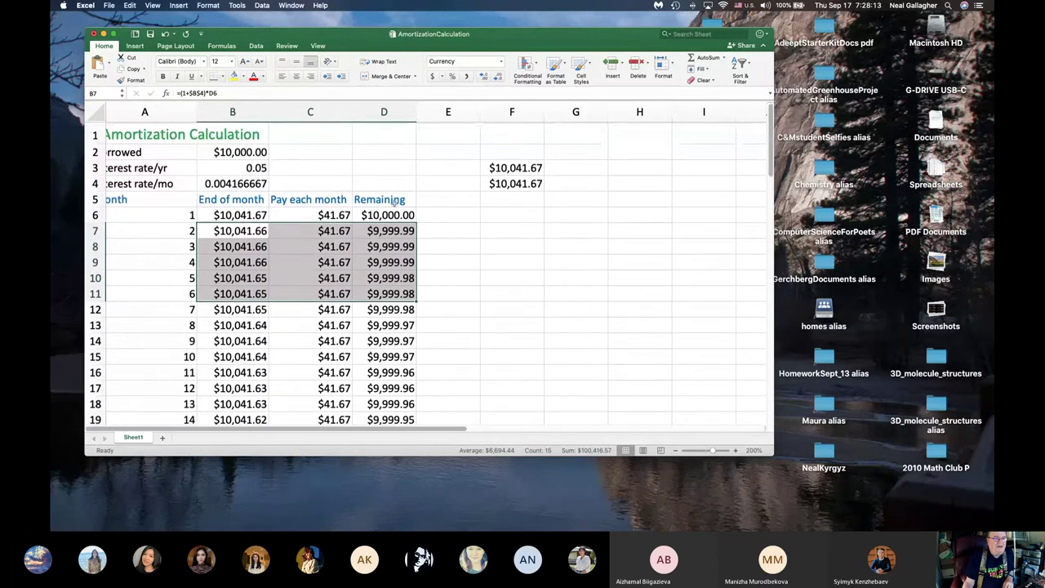
Replace the 41.67 payment in C6 with 50, then check the $9,433.28 balance at month 60.
left_click(345, 213)
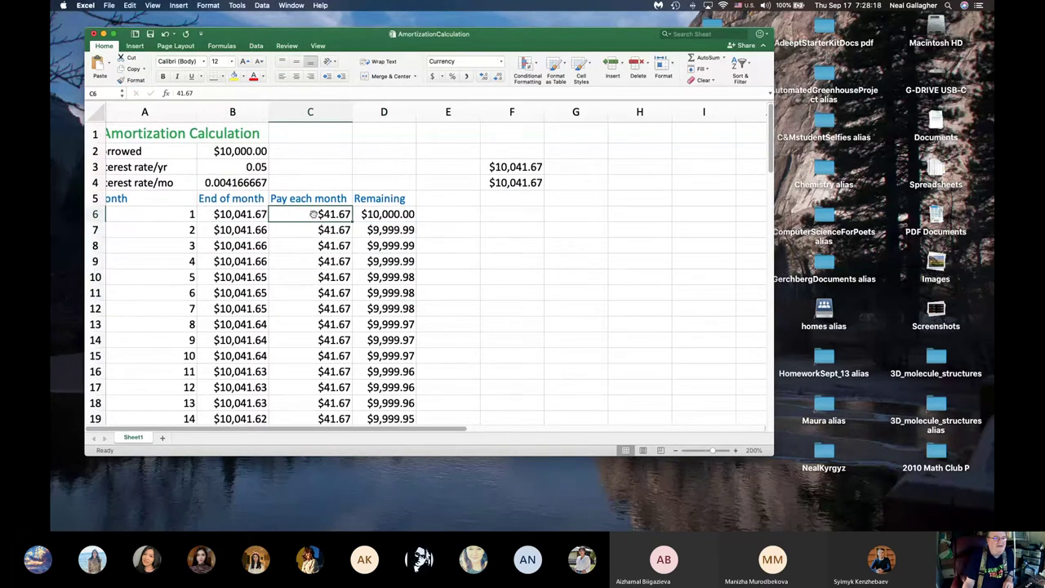
double_click(343, 214)
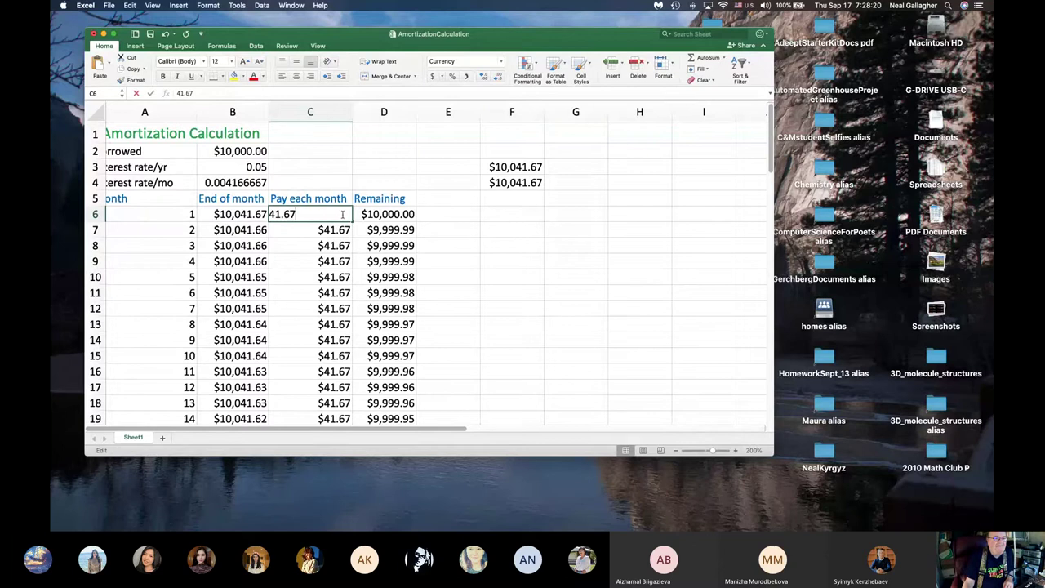
left_click_drag(343, 214, 250, 214)
type("50")
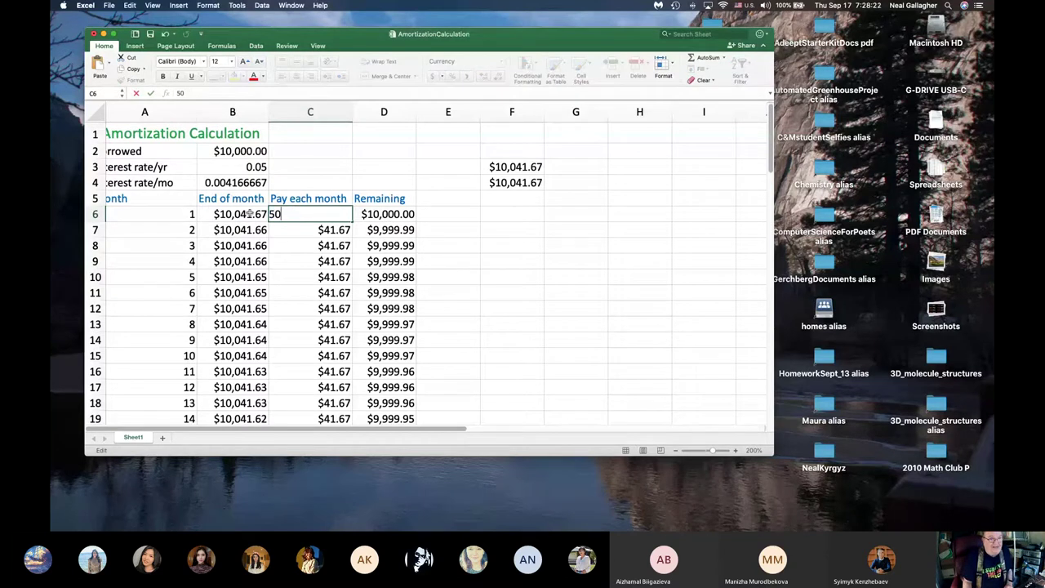
key("Return")
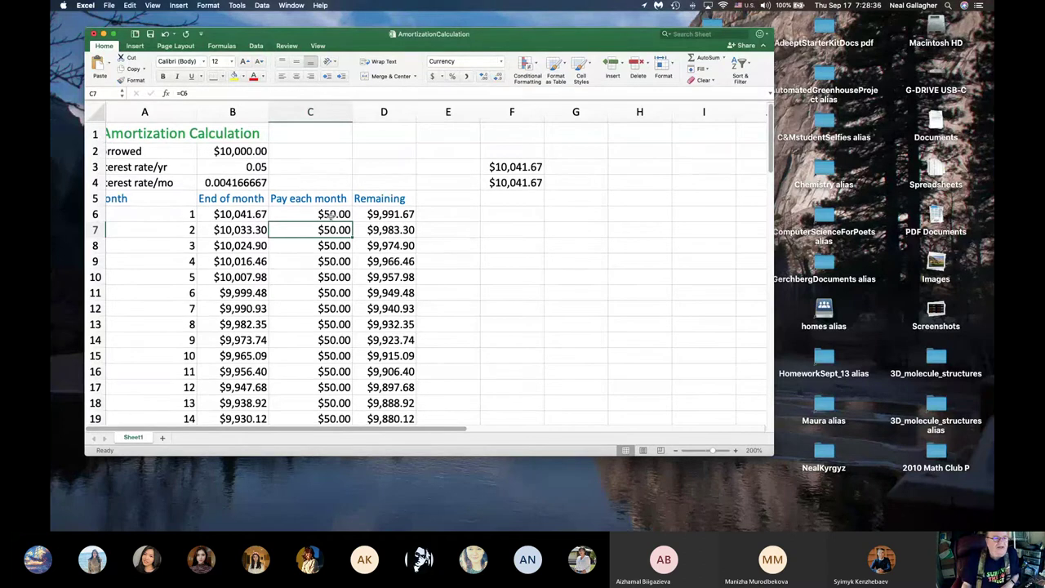
scroll(342, 238, "down", 20)
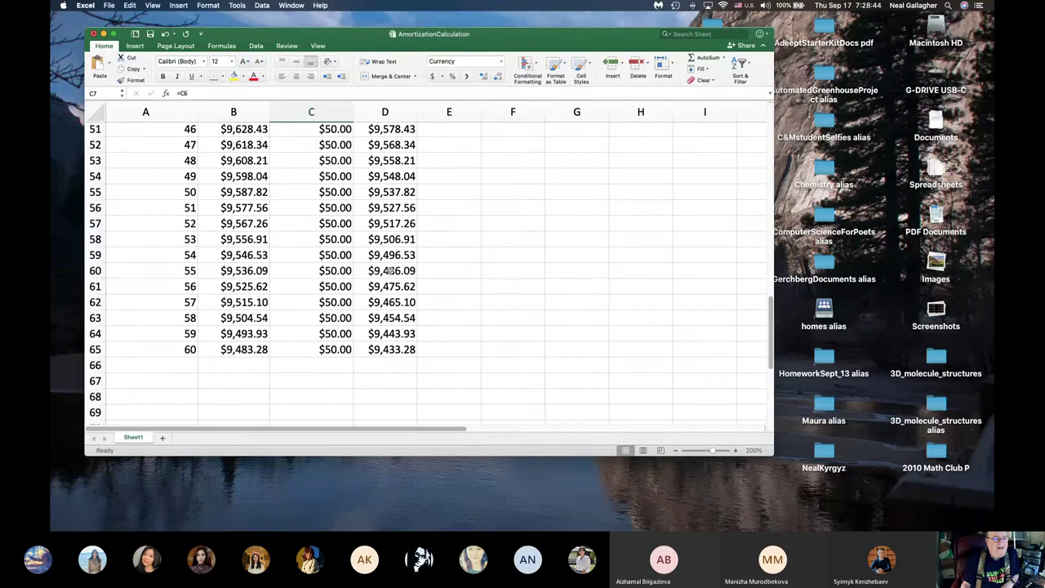
scroll(335, 255, "up", 15)
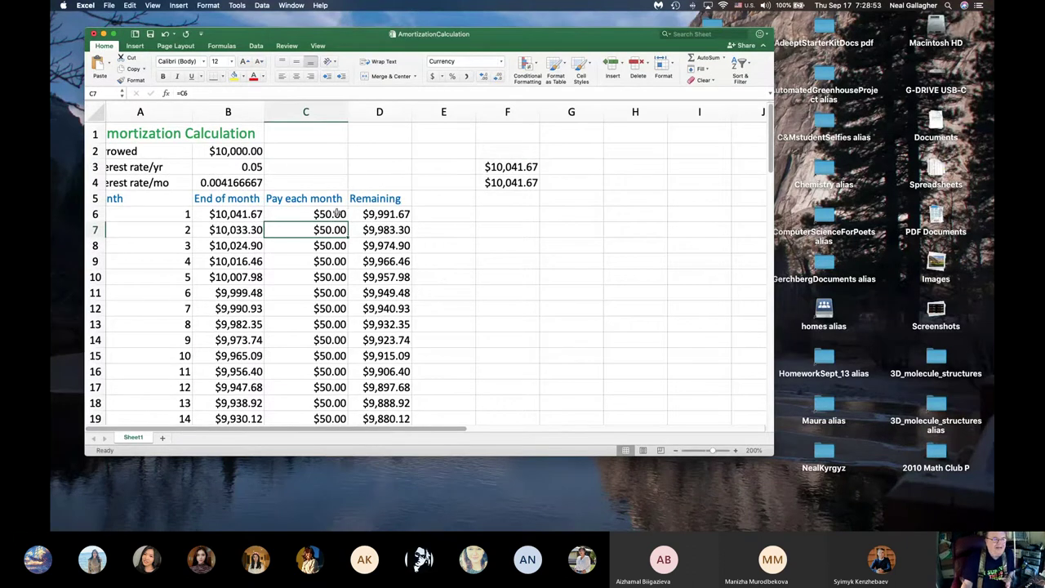
left_click(333, 214)
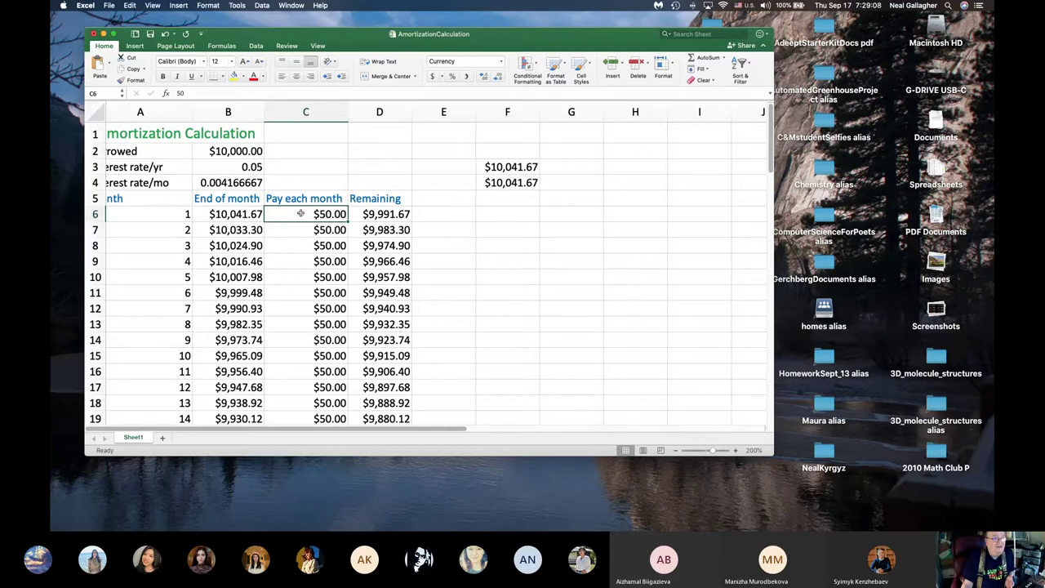
Change the C6 payment from 50 to 100 and review the $6,032.98 month-60 balance.
double_click(322, 213)
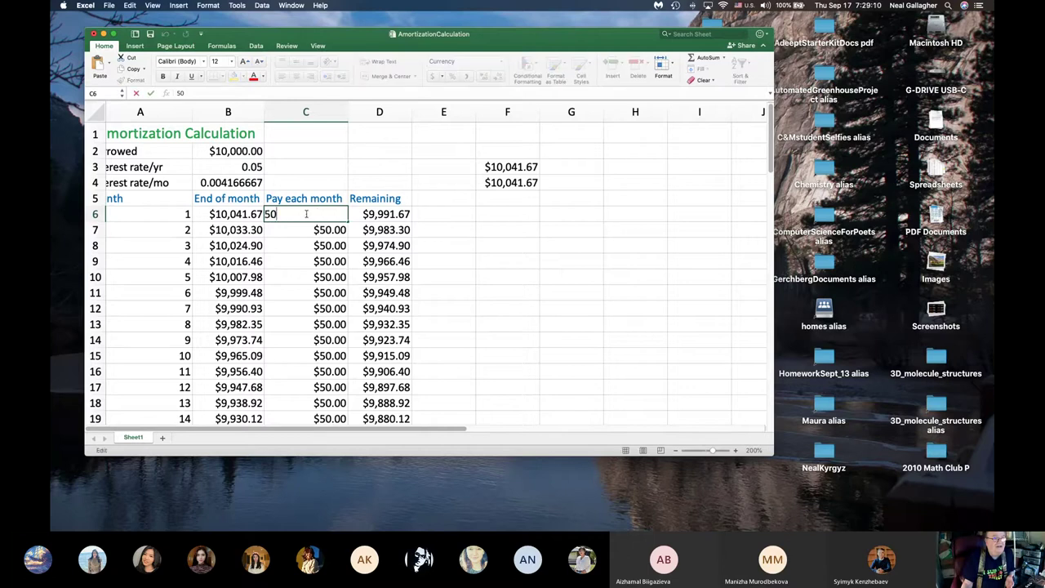
double_click(270, 214)
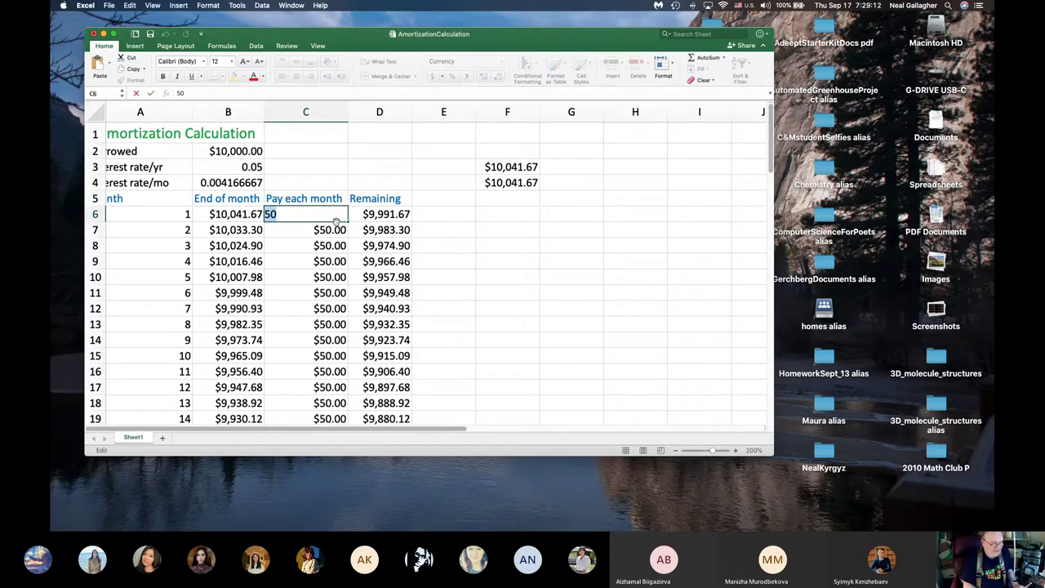
type("100")
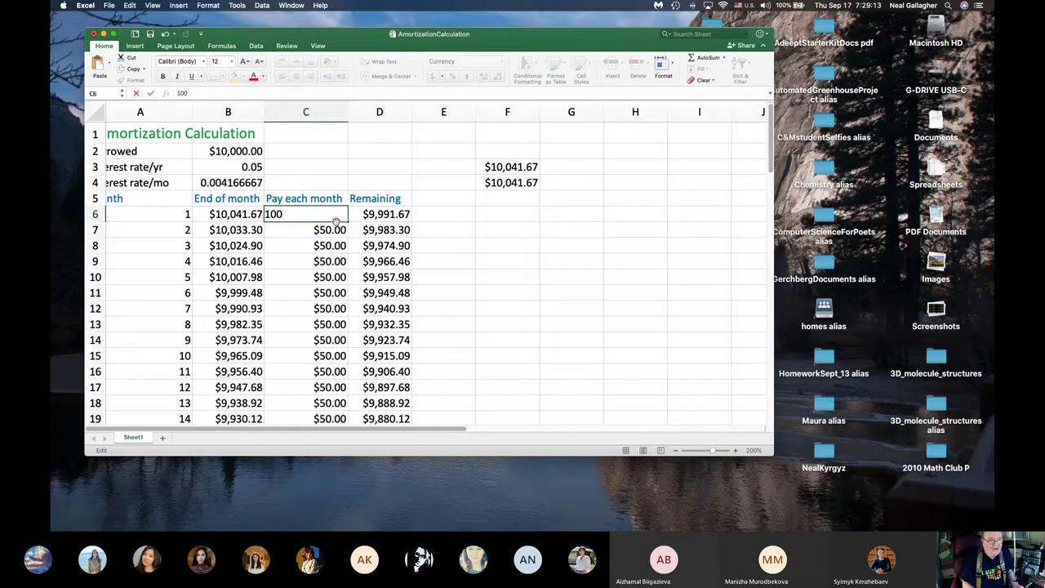
key("Return")
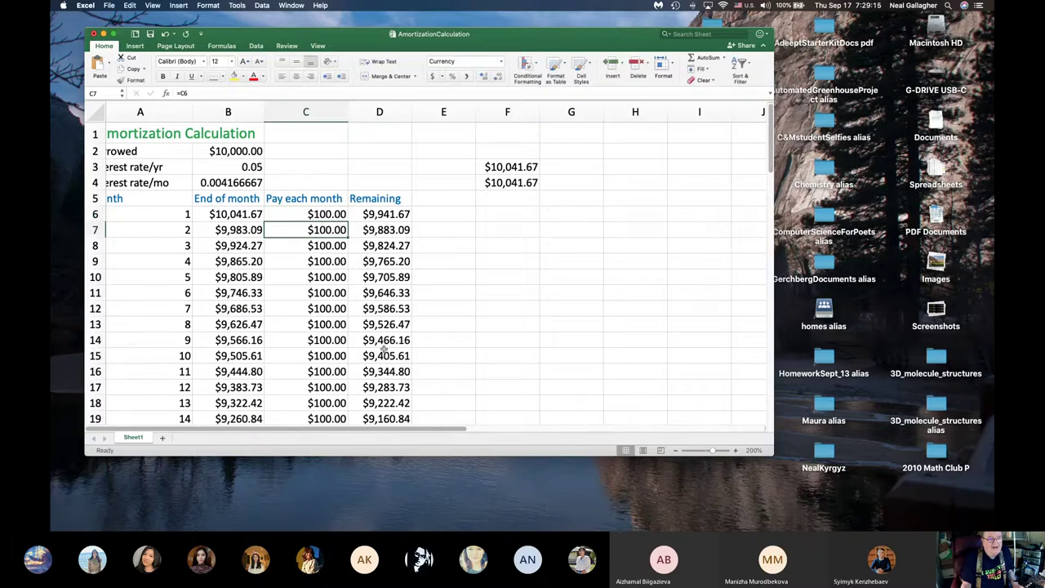
scroll(384, 350, "down", 20)
scroll(380, 349, "up", 7)
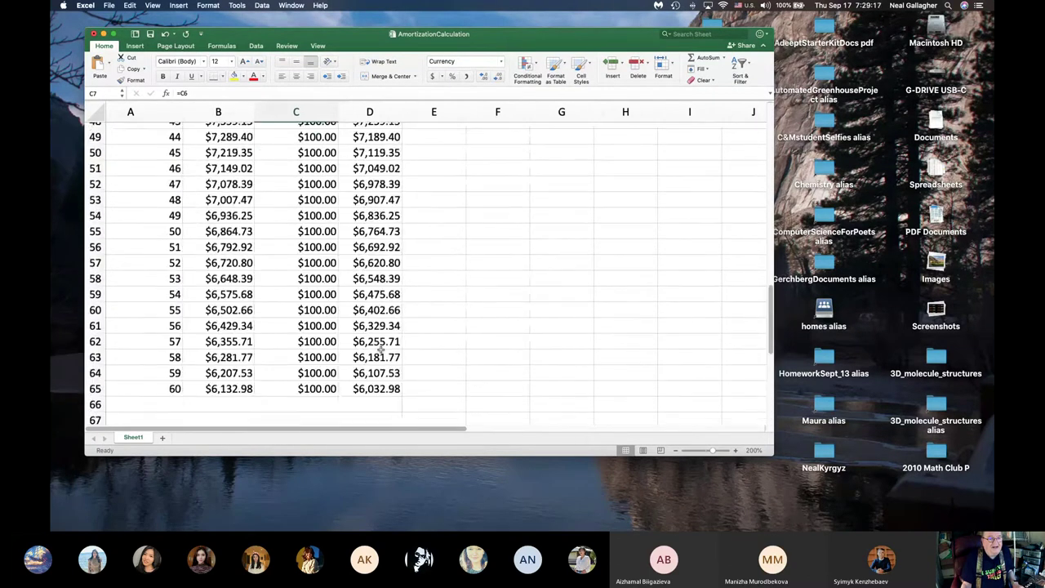
scroll(381, 349, "up", 2)
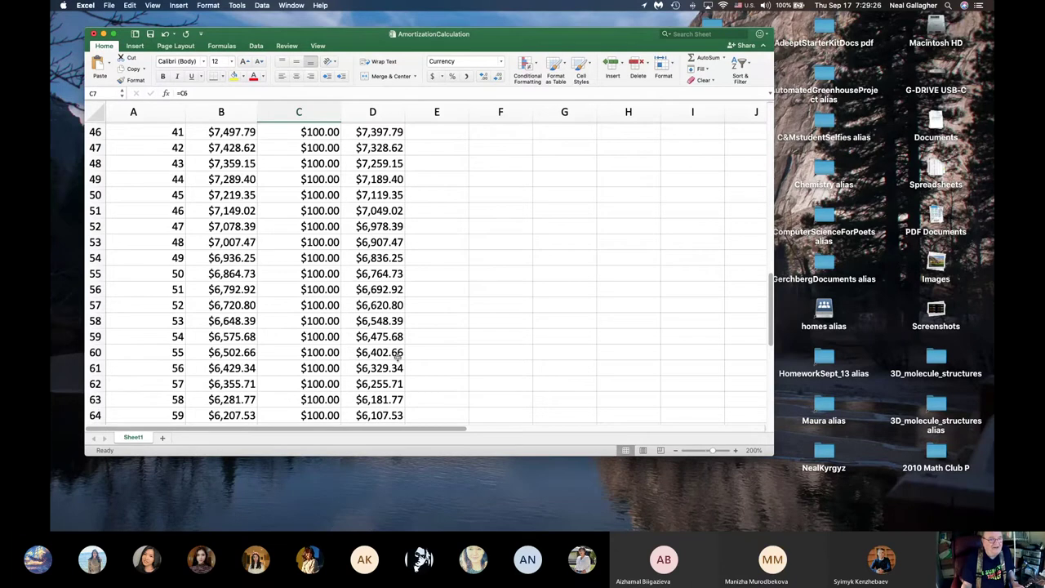
scroll(398, 356, "up", 15)
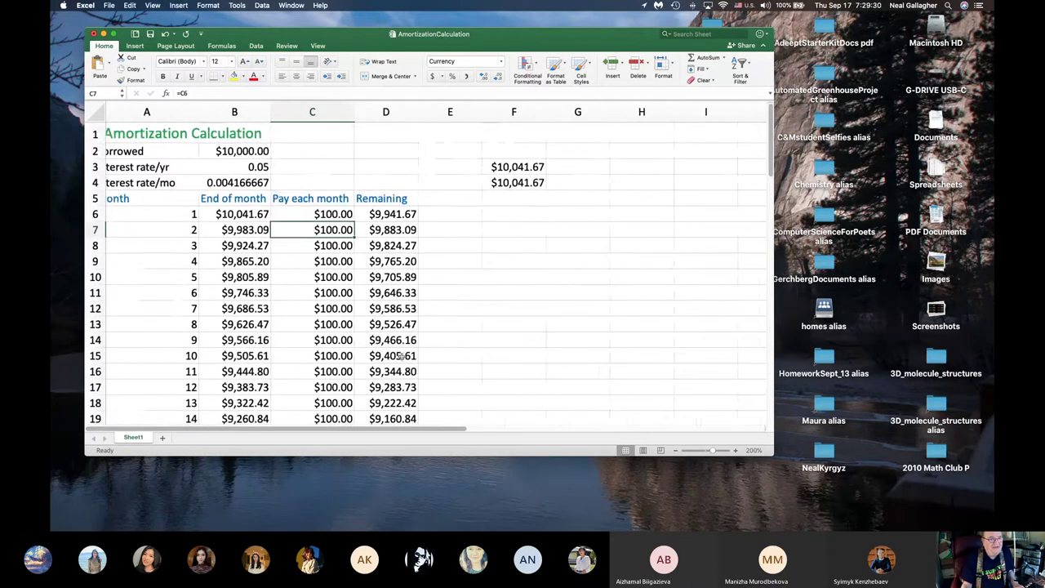
scroll(400, 357, "left", 2)
scroll(365, 275, "down", 11)
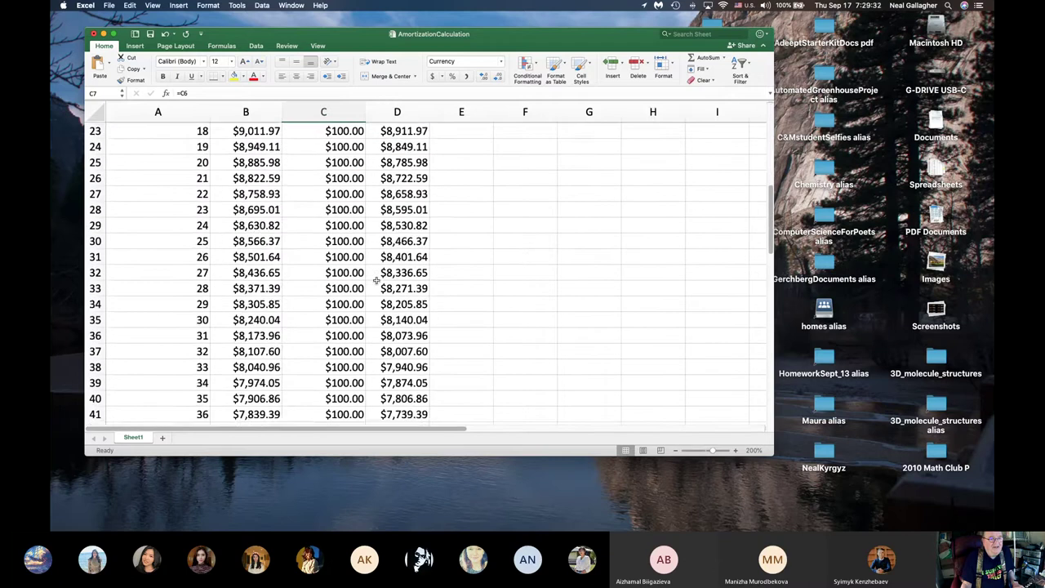
scroll(376, 280, "down", 6)
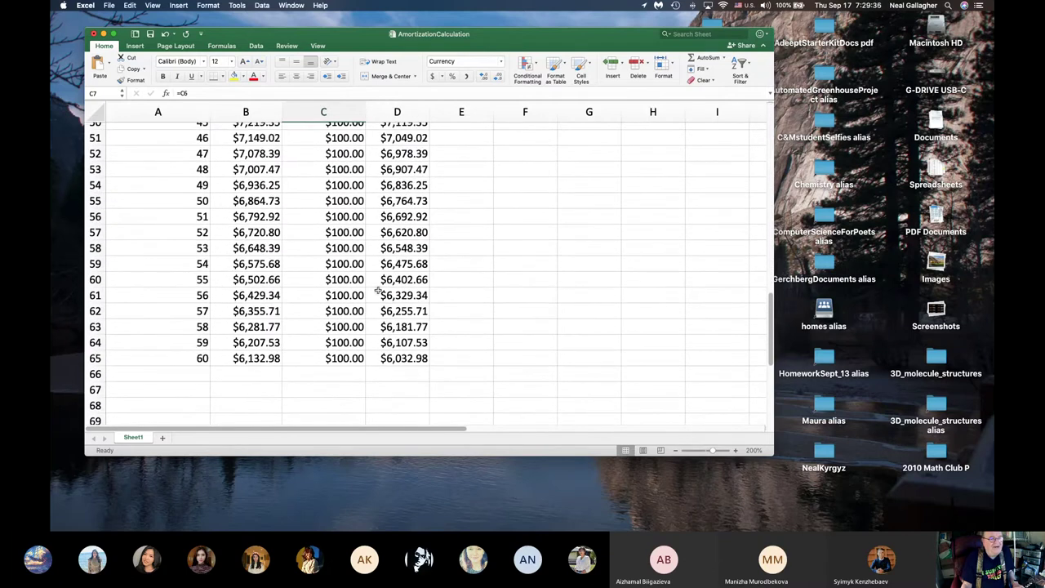
scroll(416, 280, "up", 17)
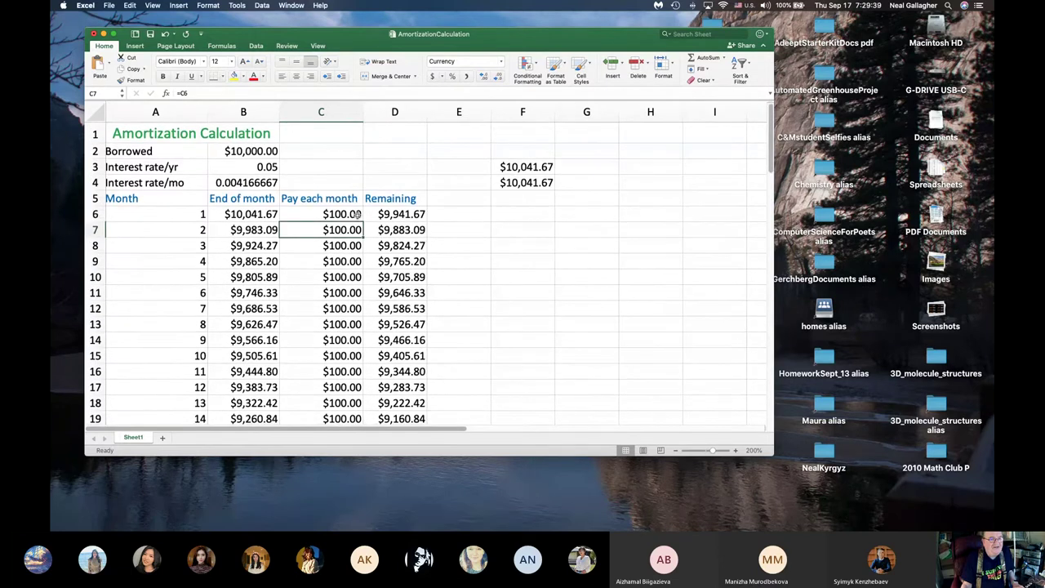
Enter 200 as the C6 payment and review months 50–60, ending at -$767.63.
left_click(354, 214)
type("100")
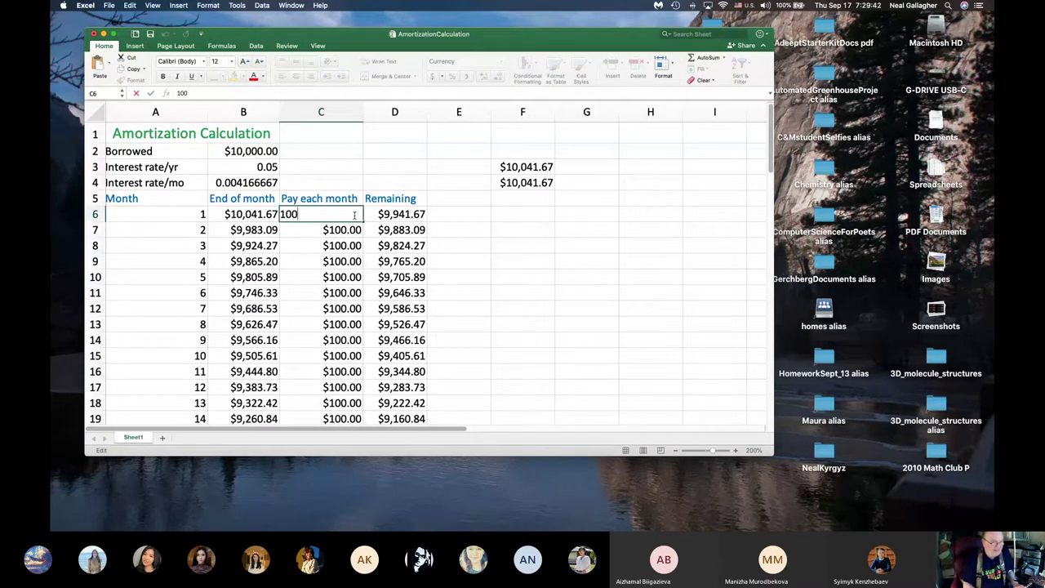
key("BackSpace")
key("BackSpace")
key("BackSpace")
type("200")
key("Return")
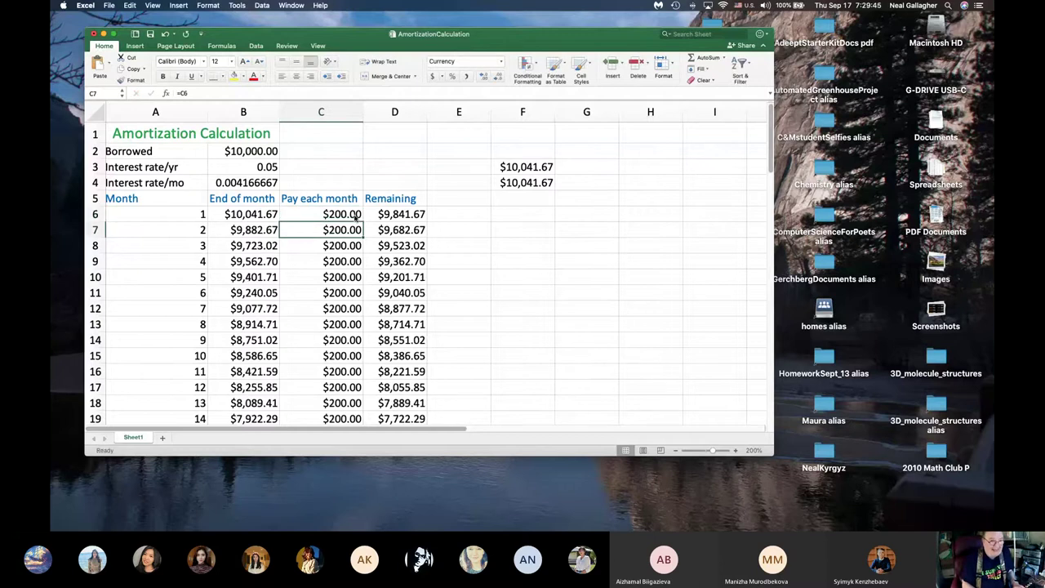
scroll(417, 308, "down", 10)
scroll(418, 308, "down", 6)
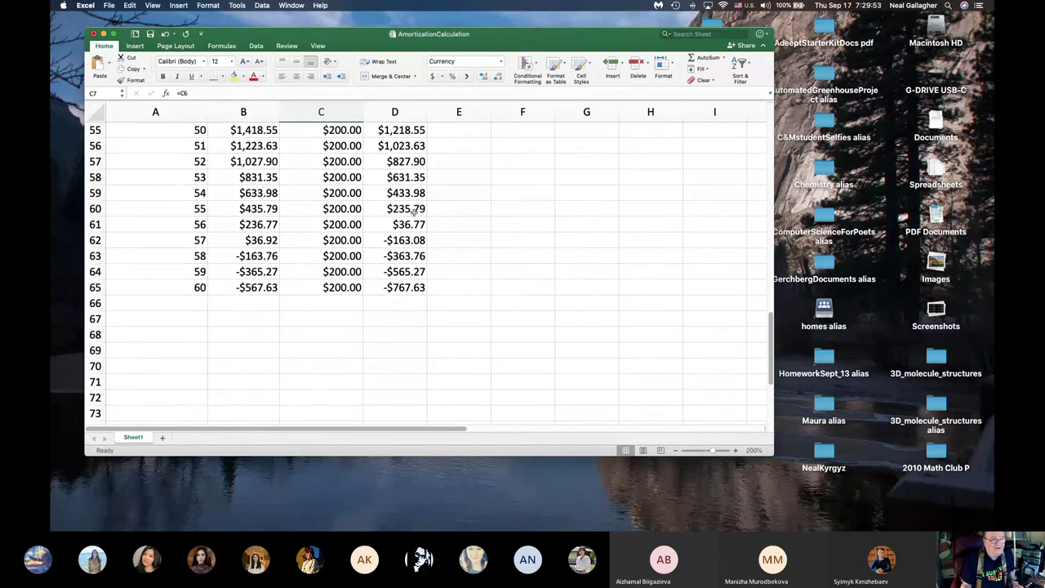
scroll(429, 211, "up", 15)
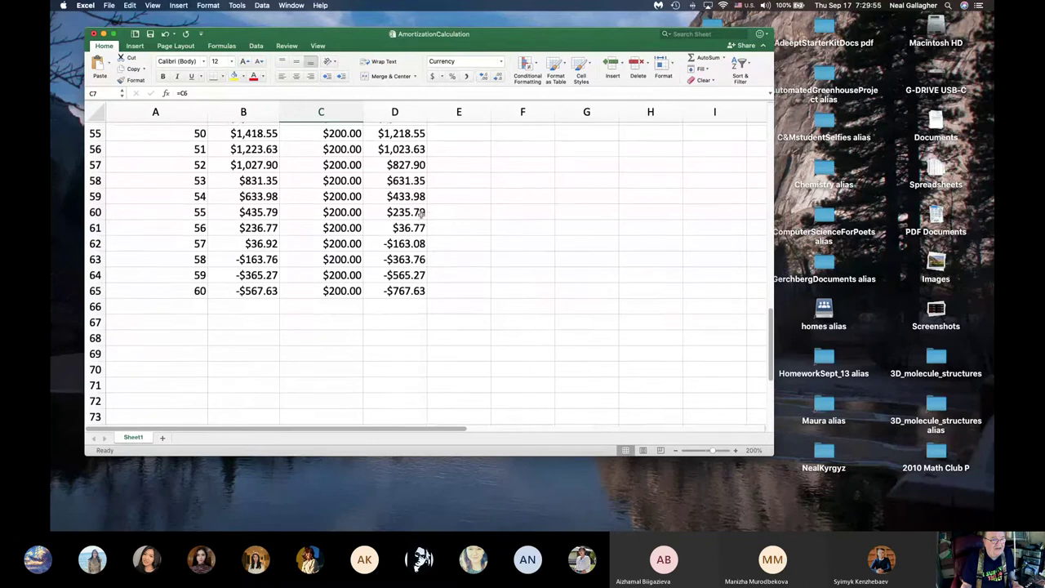
Edit the C6 payment from 200 to 250 and find where the balance turns negative (month 44, -$37.87).
left_click(350, 216)
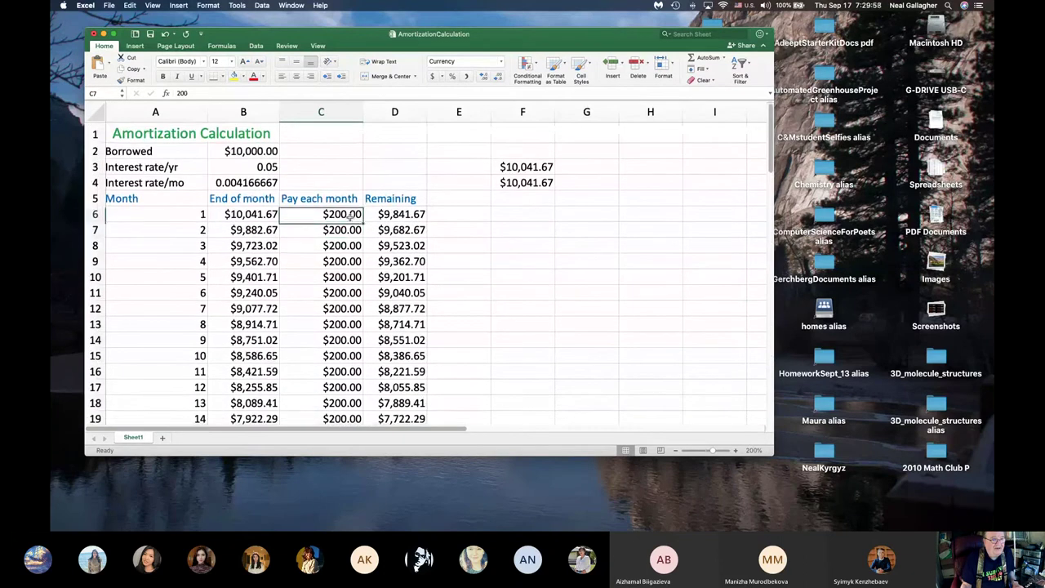
double_click(335, 215)
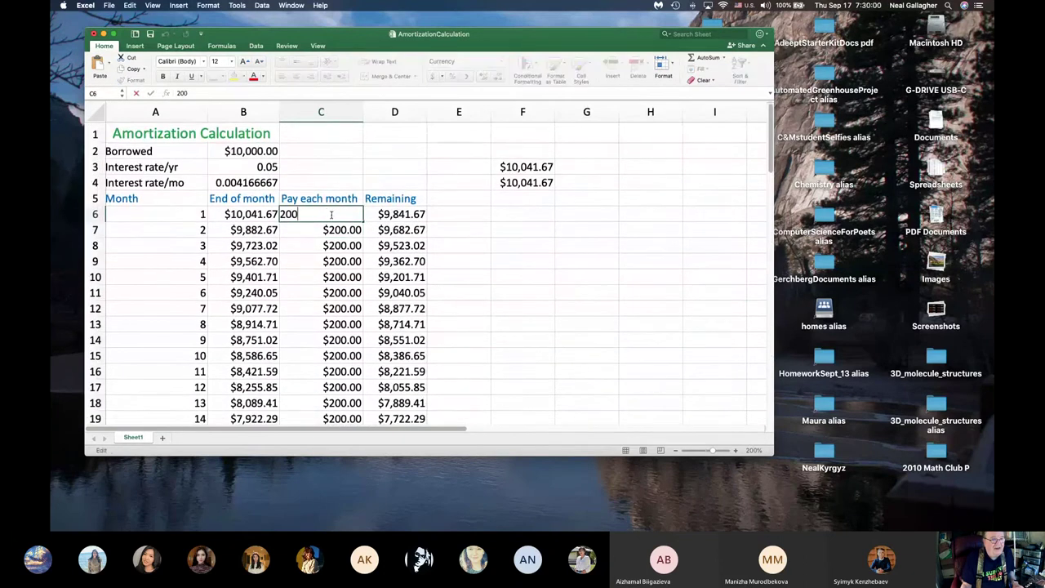
key("BackSpace")
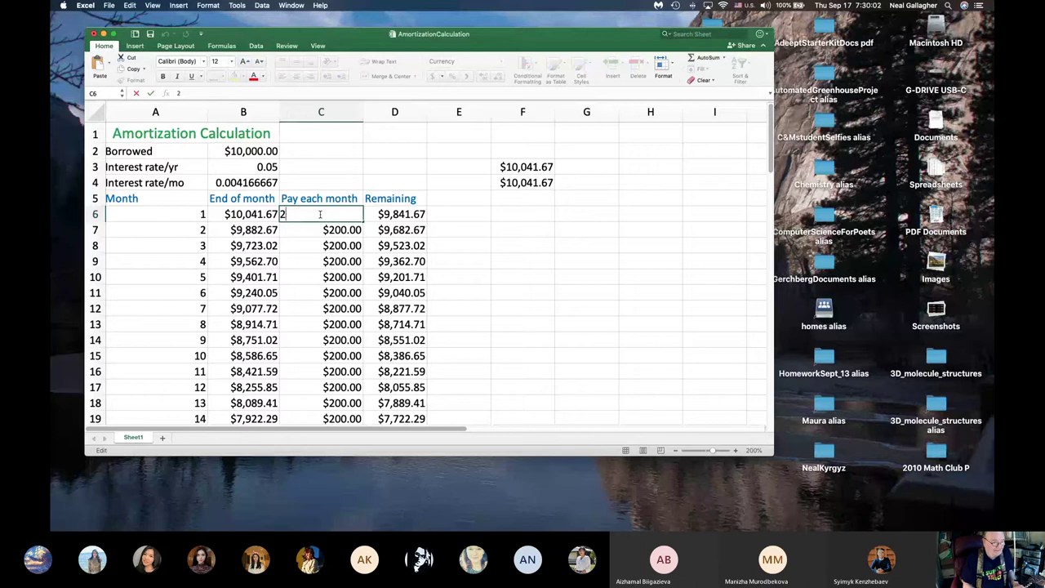
type("50")
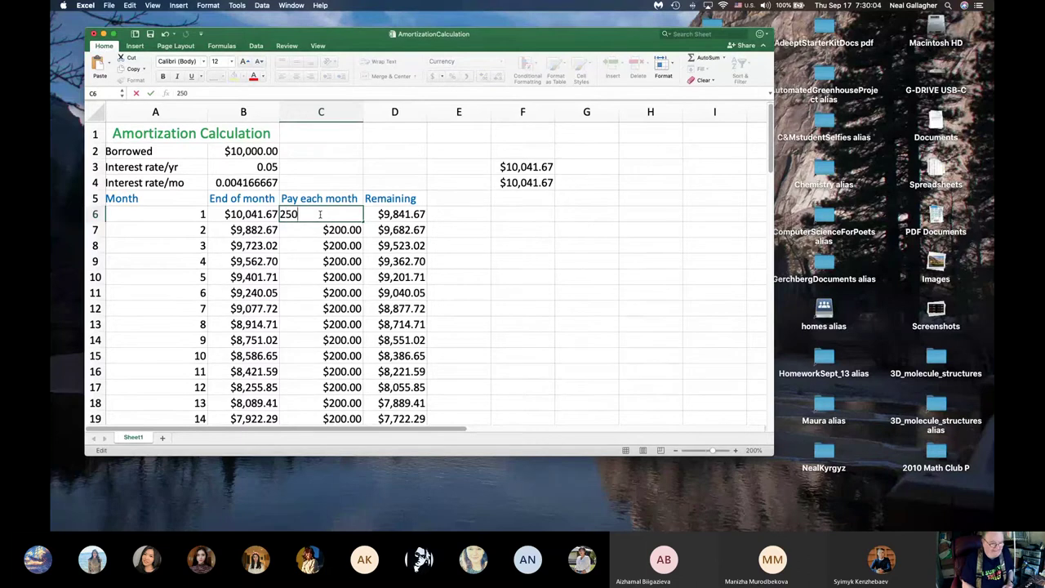
key("Return")
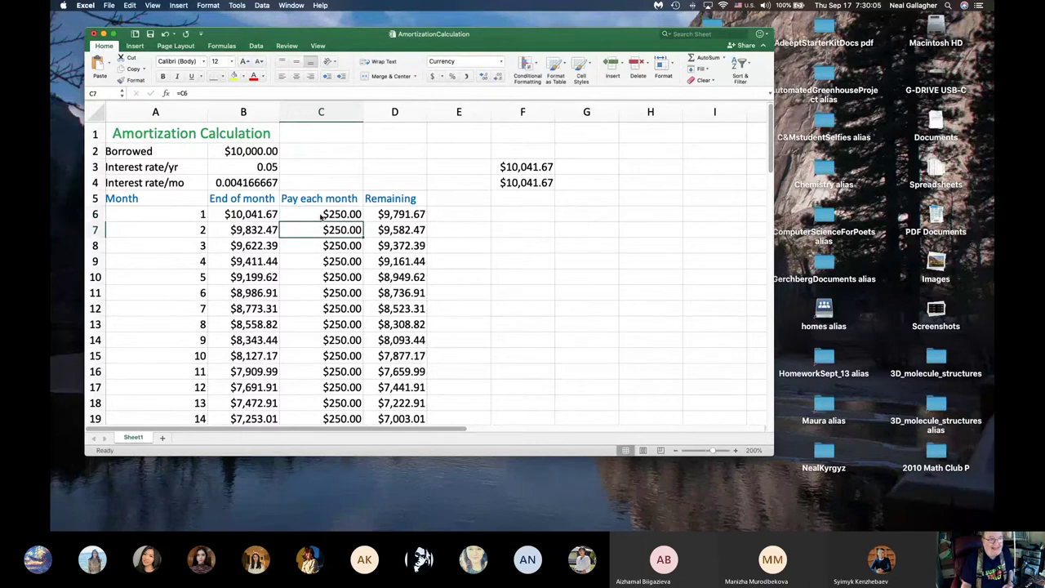
scroll(406, 306, "down", 20)
scroll(408, 308, "up", 3)
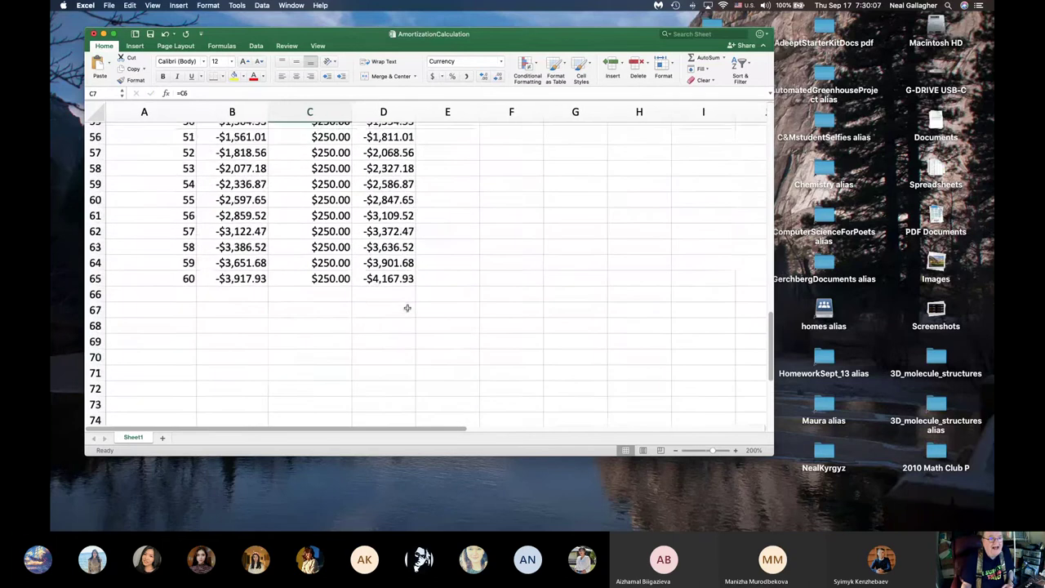
scroll(408, 308, "up", 5)
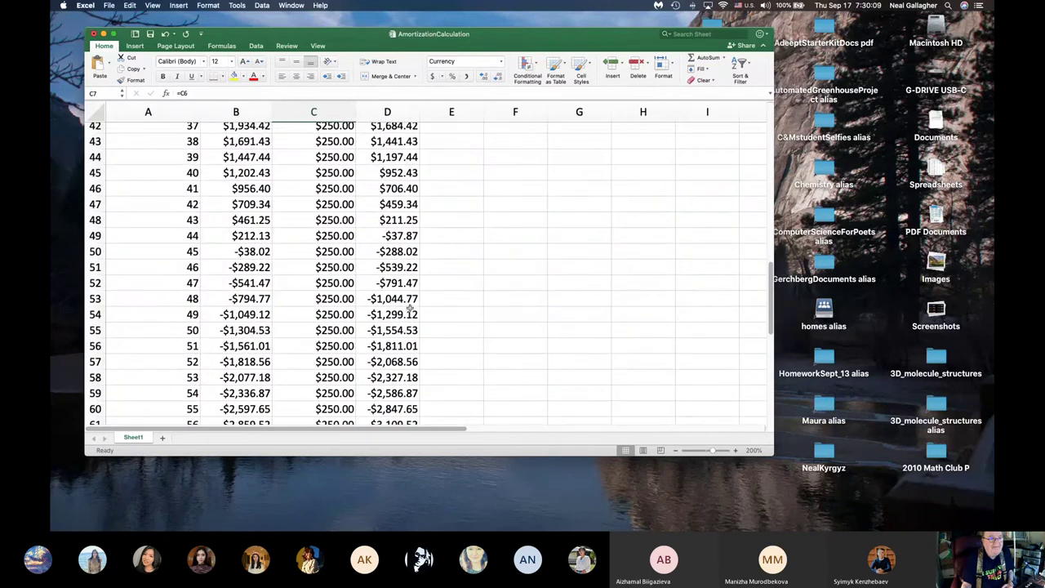
scroll(410, 308, "up", 1)
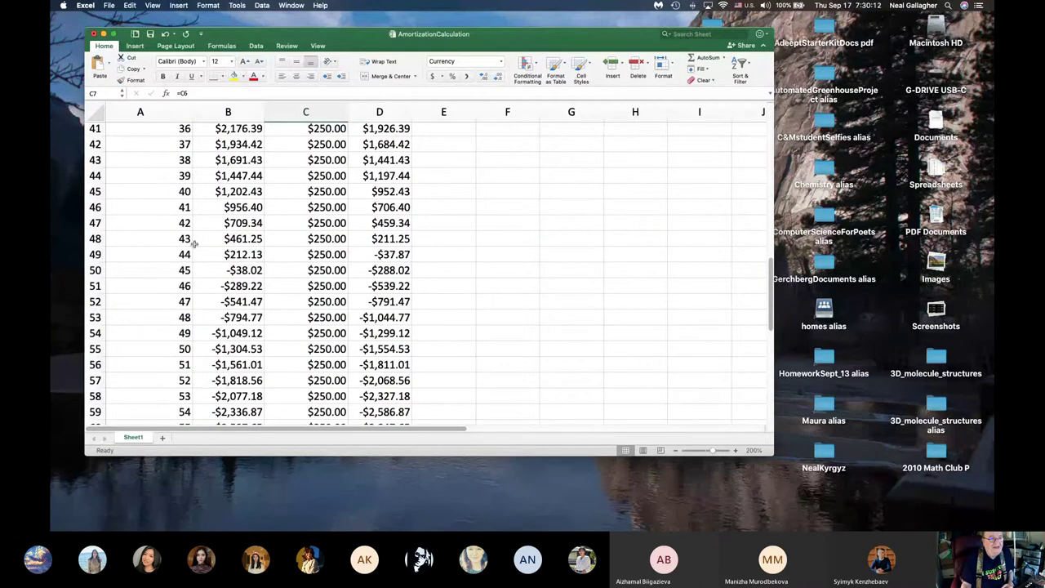
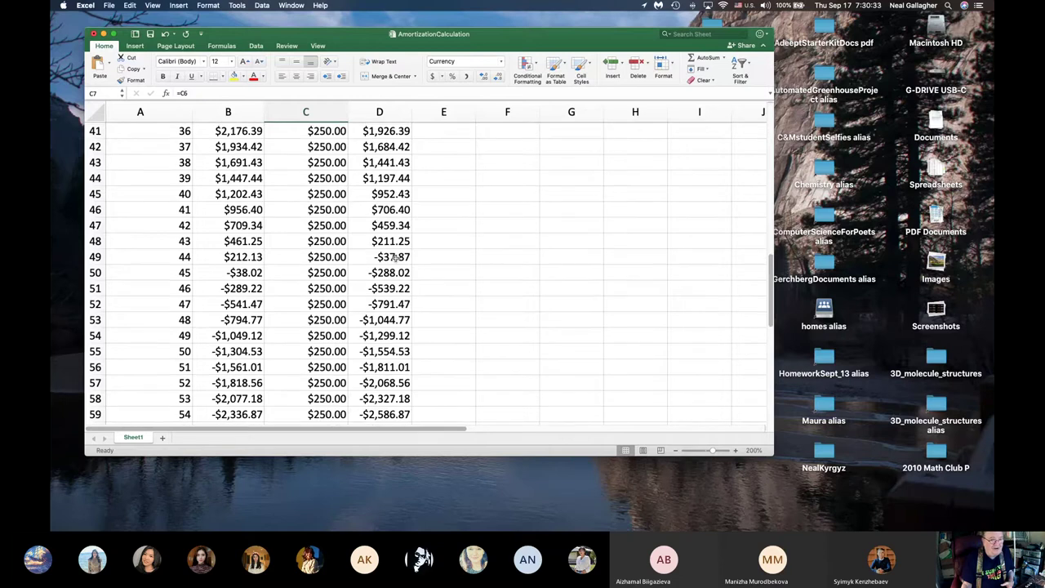
Change the C6 monthly payment from $250 to $240.
scroll(396, 257, "up", 15)
scroll(395, 256, "up", 4)
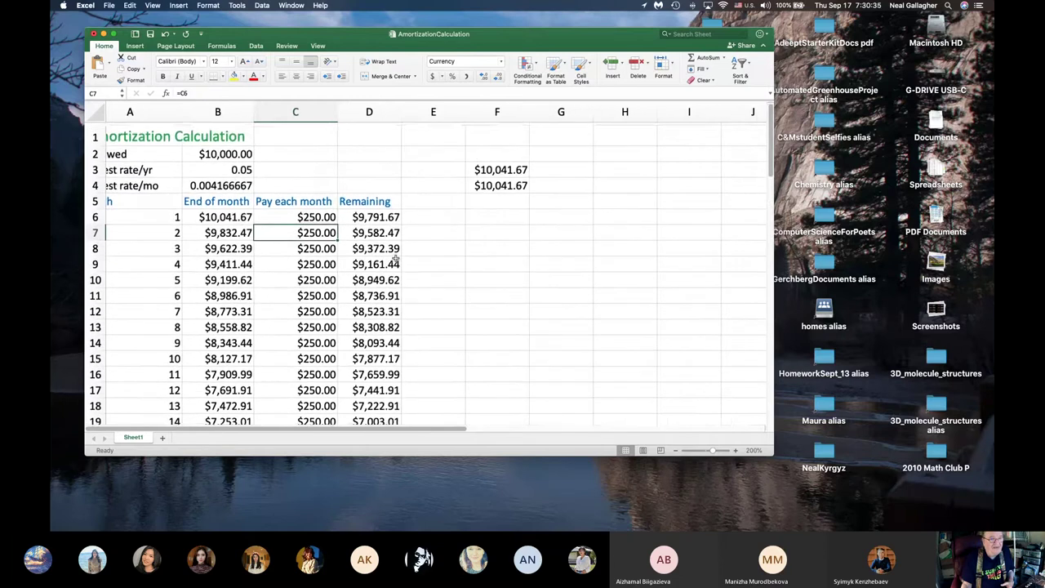
left_click(317, 214)
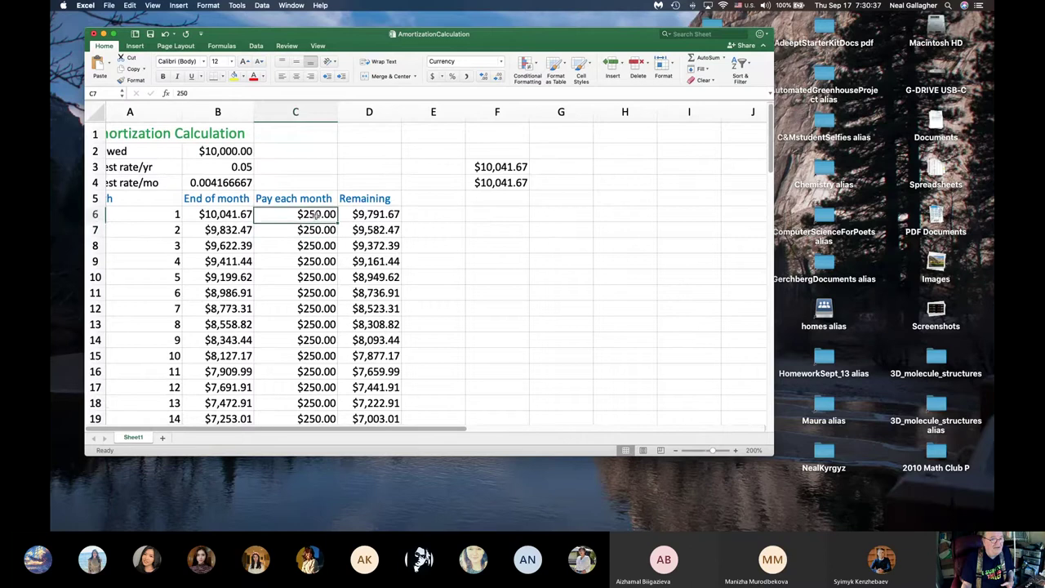
double_click(315, 214)
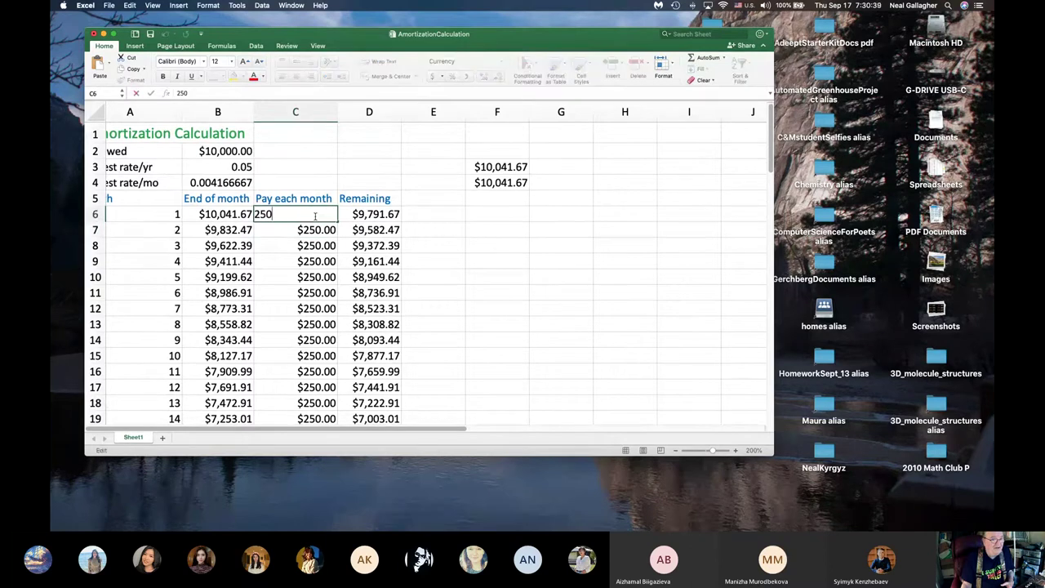
key("BackSpace")
key("BackSpace")
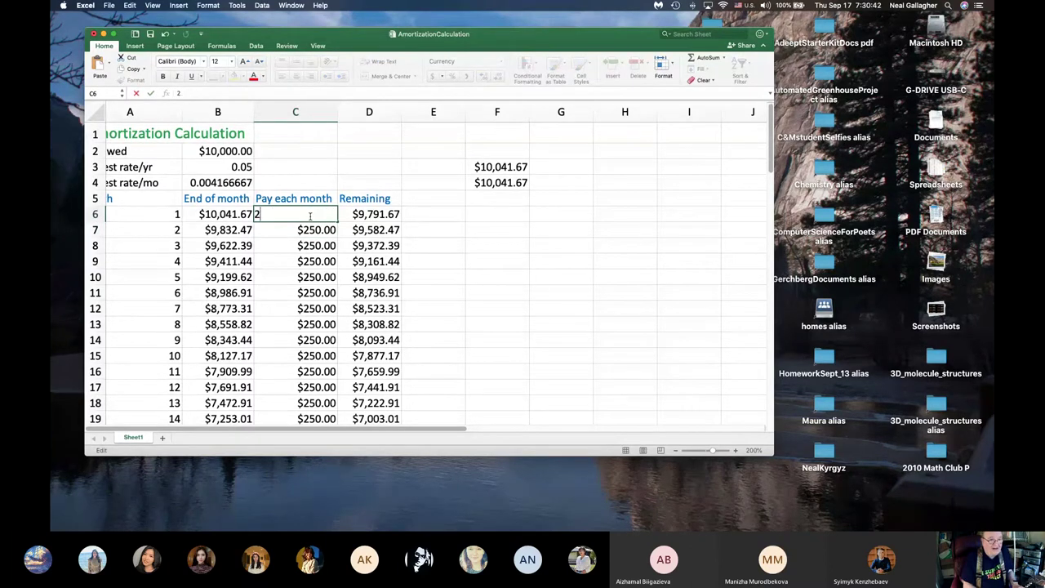
type("40")
key("Return")
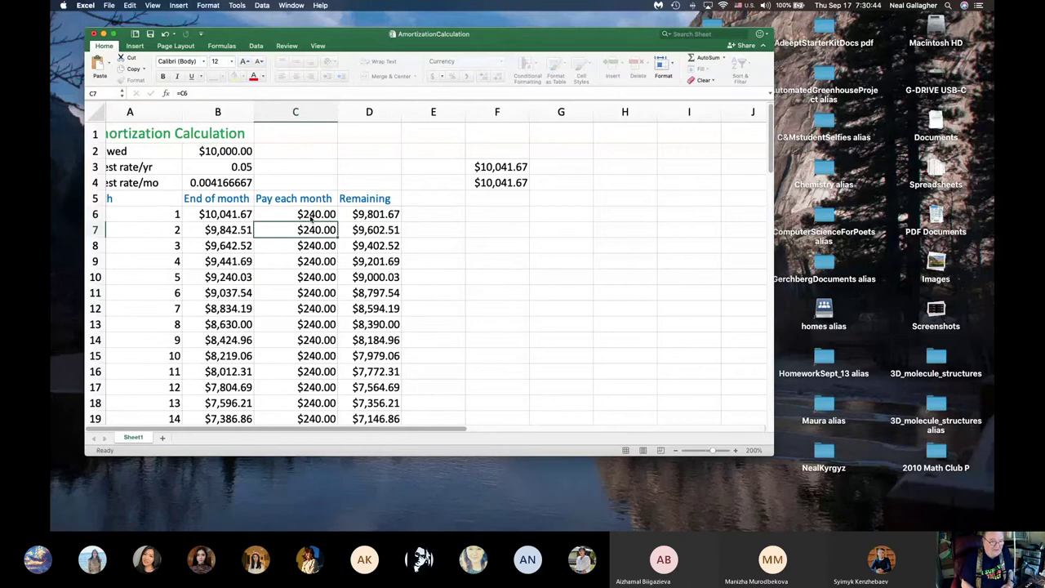
Scroll the Remaining column to confirm the balance turns negative at month 46.
scroll(315, 231, "down", 10)
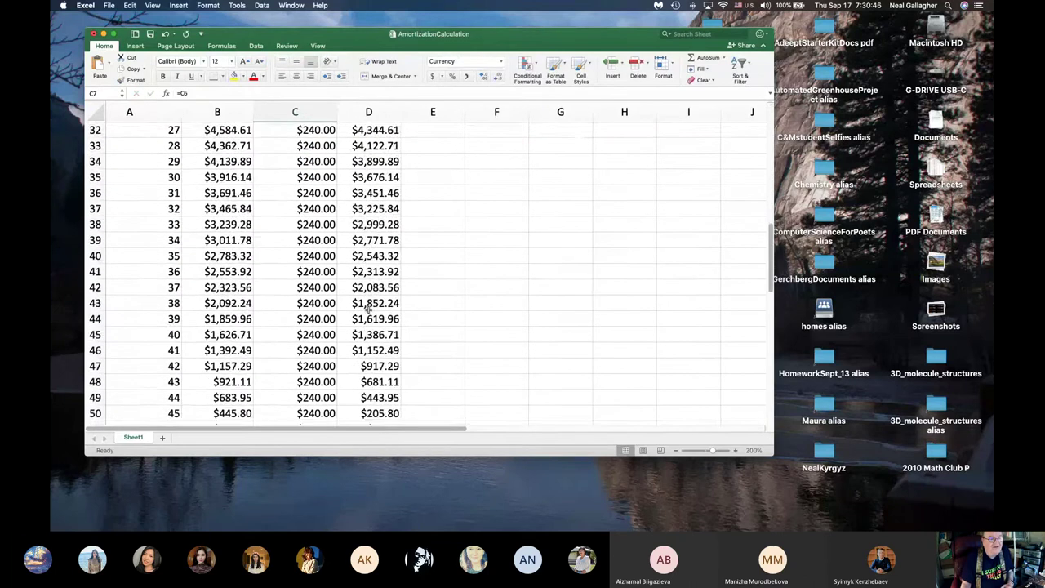
scroll(369, 309, "down", 3)
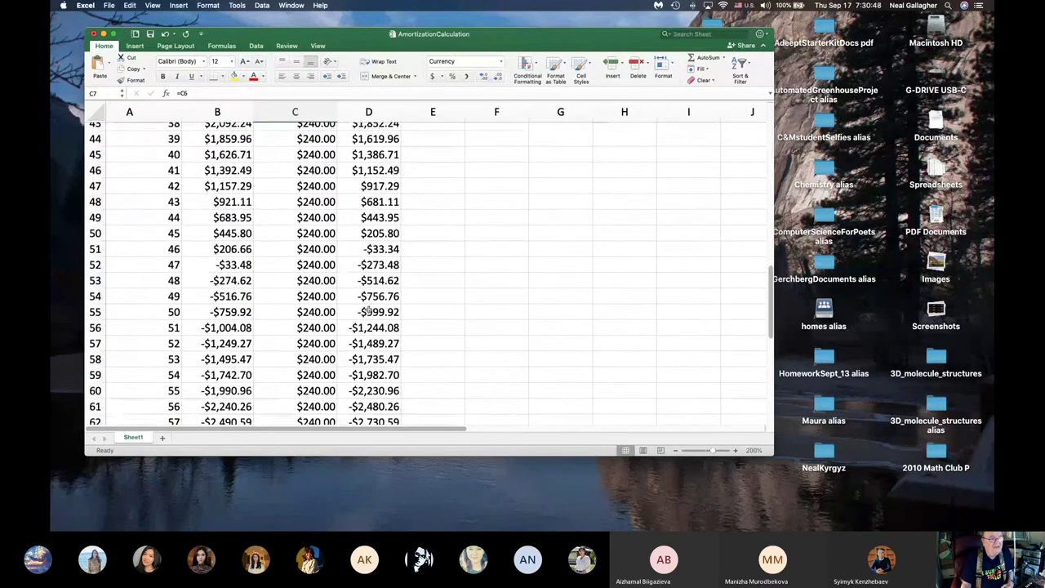
scroll(368, 311, "down", 1)
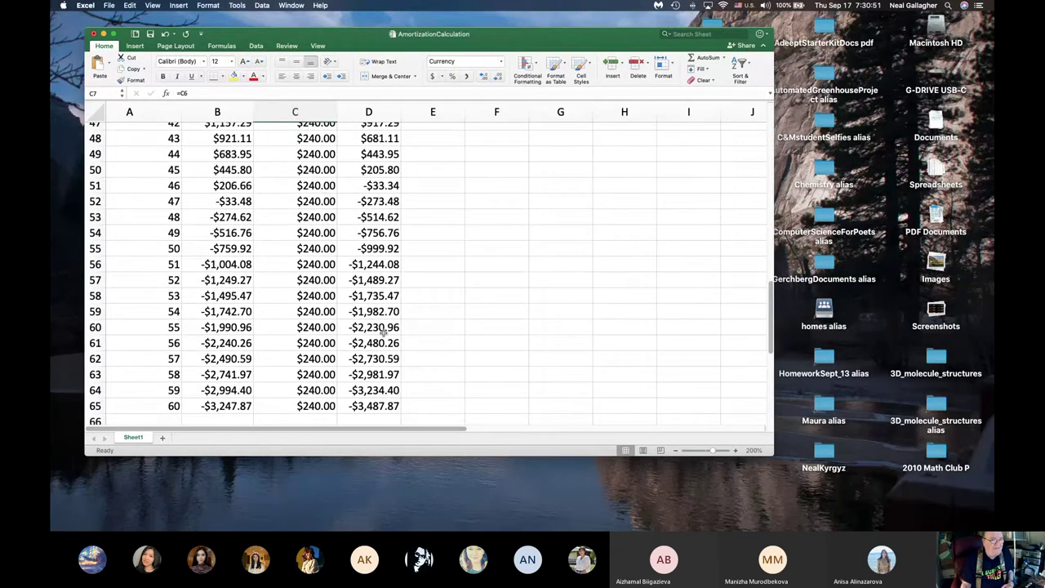
scroll(386, 327, "up", 1)
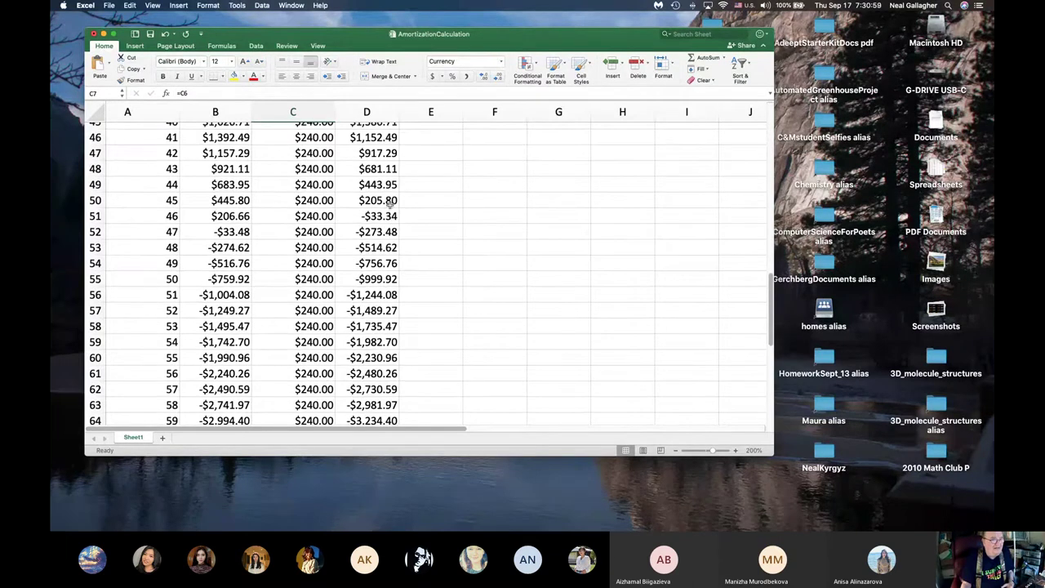
scroll(391, 204, "up", 3)
scroll(390, 207, "up", 10)
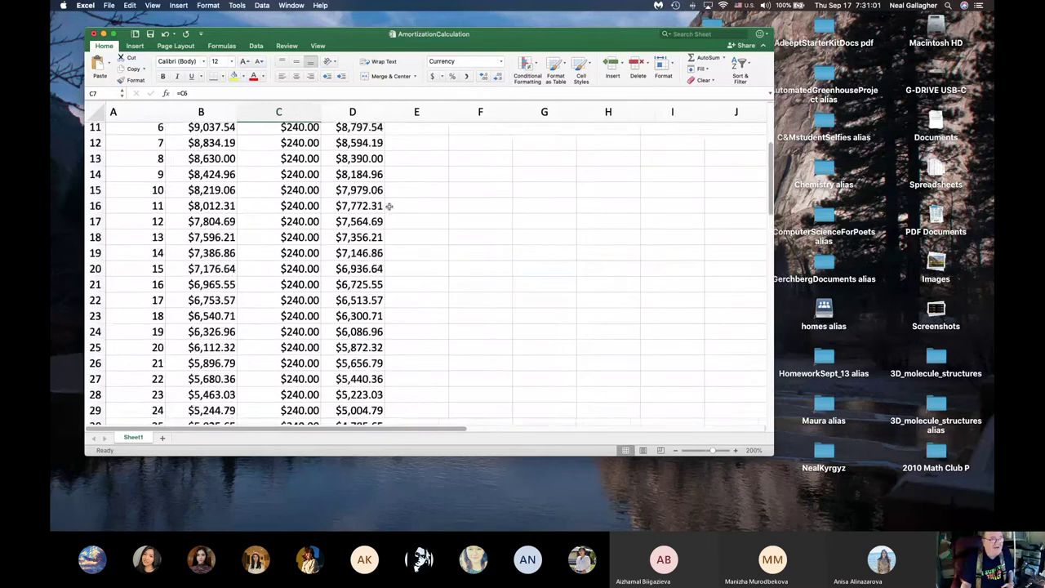
scroll(388, 204, "right", 1)
Lower the C6 payment from $240 to $230, review the recalculated balances, and reselect C6.
left_click(292, 214)
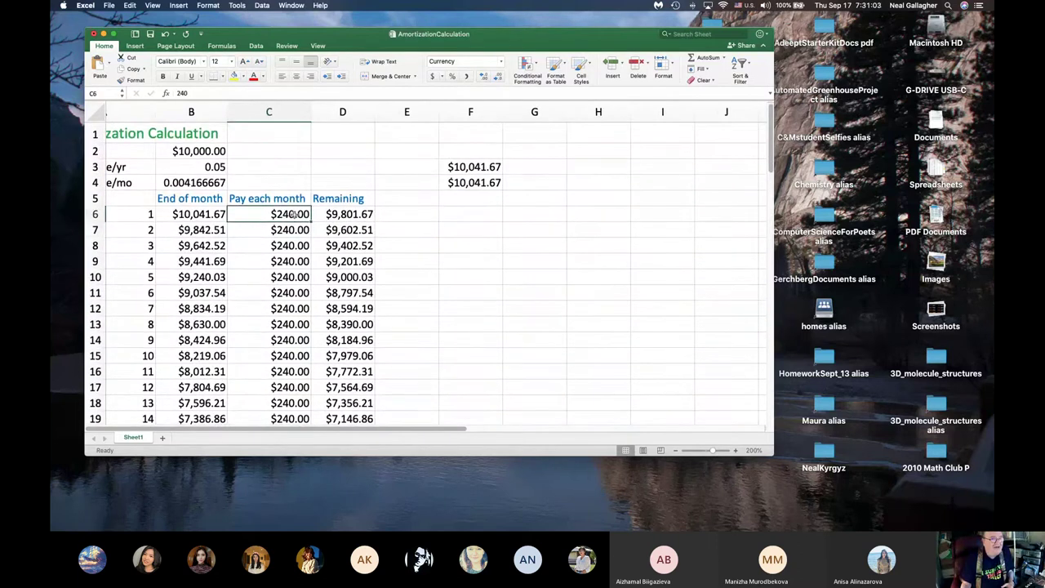
double_click(289, 214)
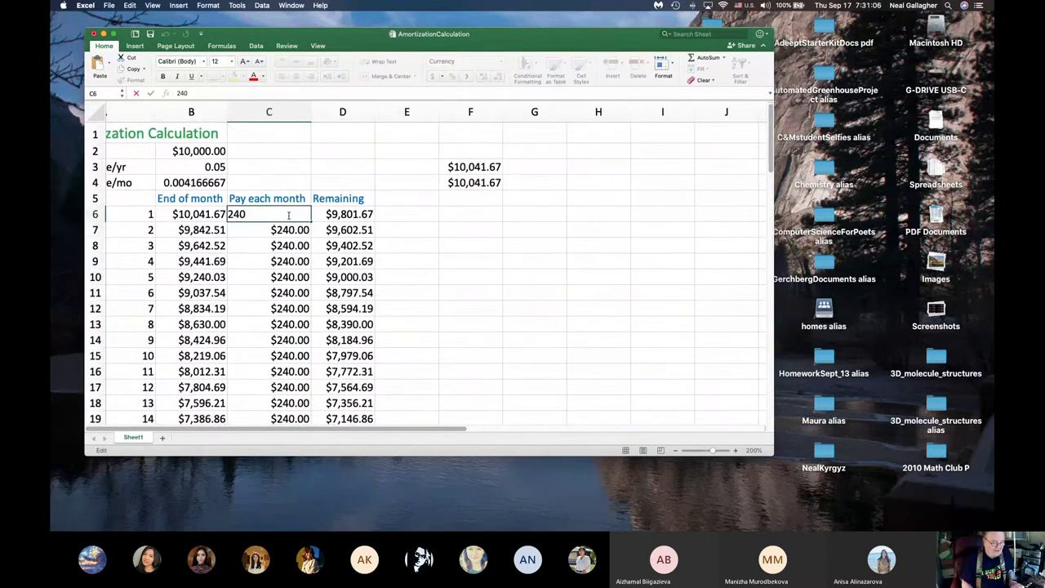
key("BackSpace")
key("BackSpace")
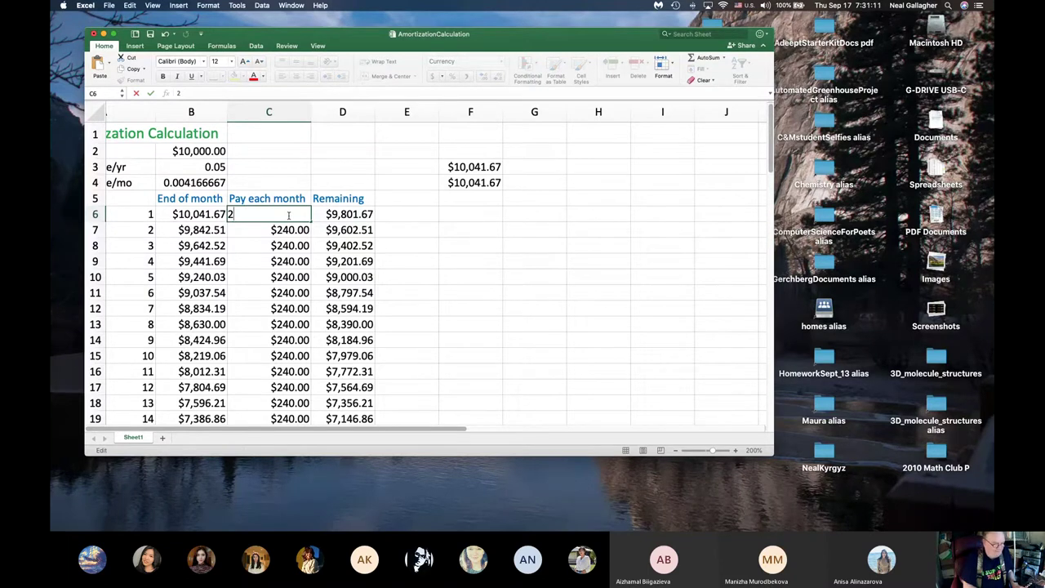
type("30")
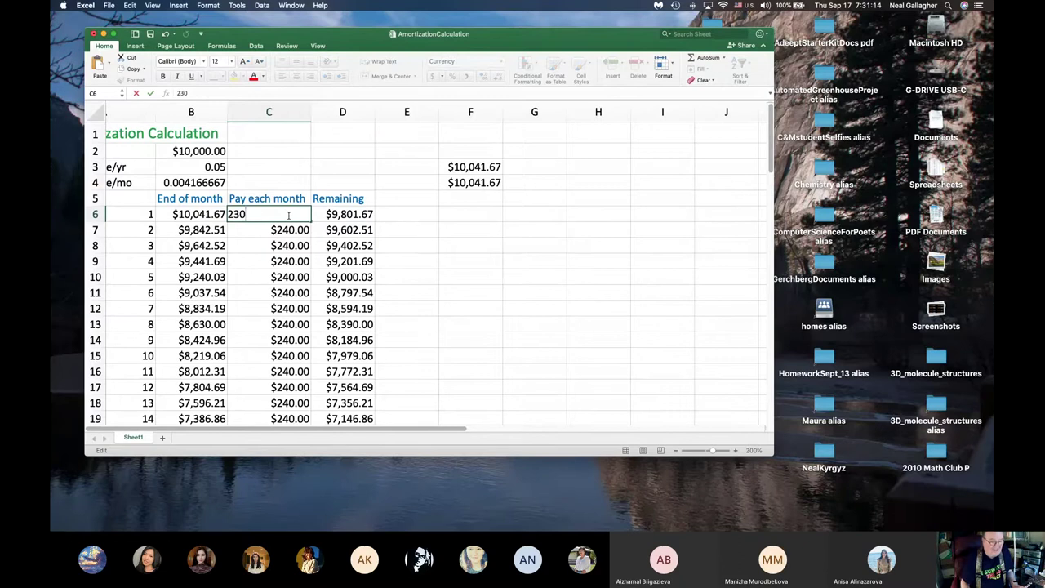
key("Return")
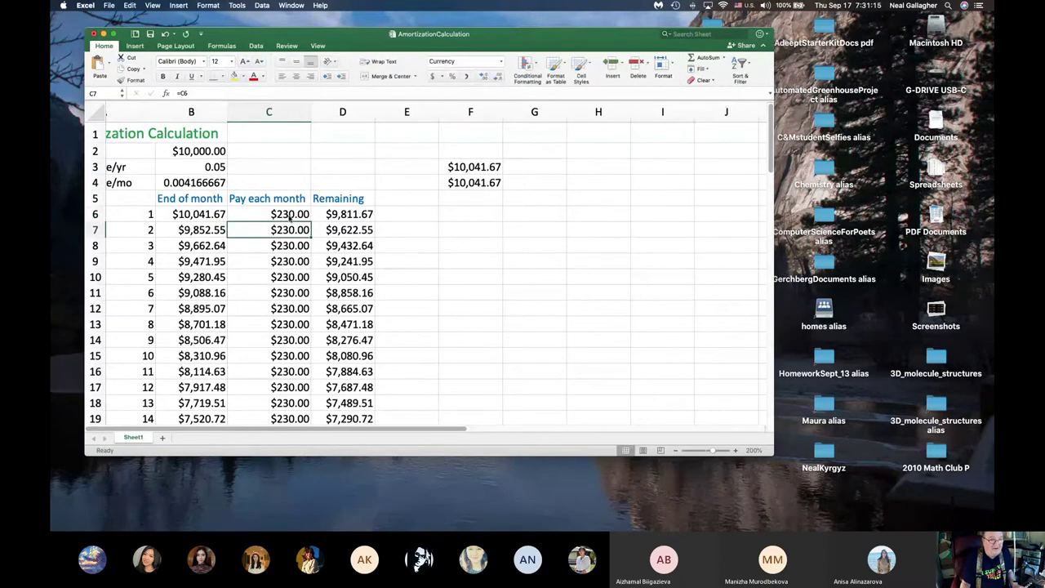
scroll(290, 214, "down", 15)
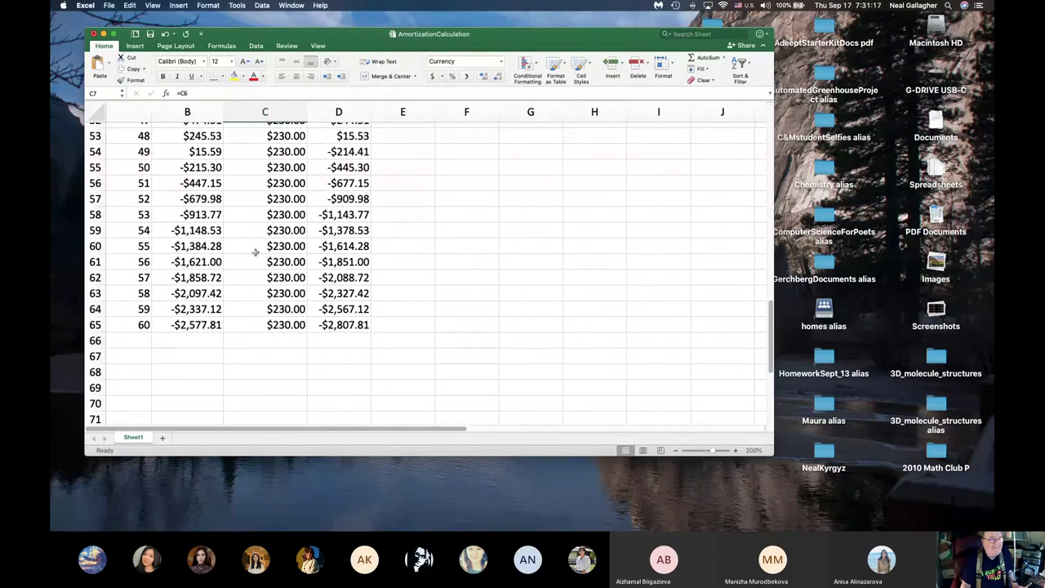
scroll(349, 247, "up", 2)
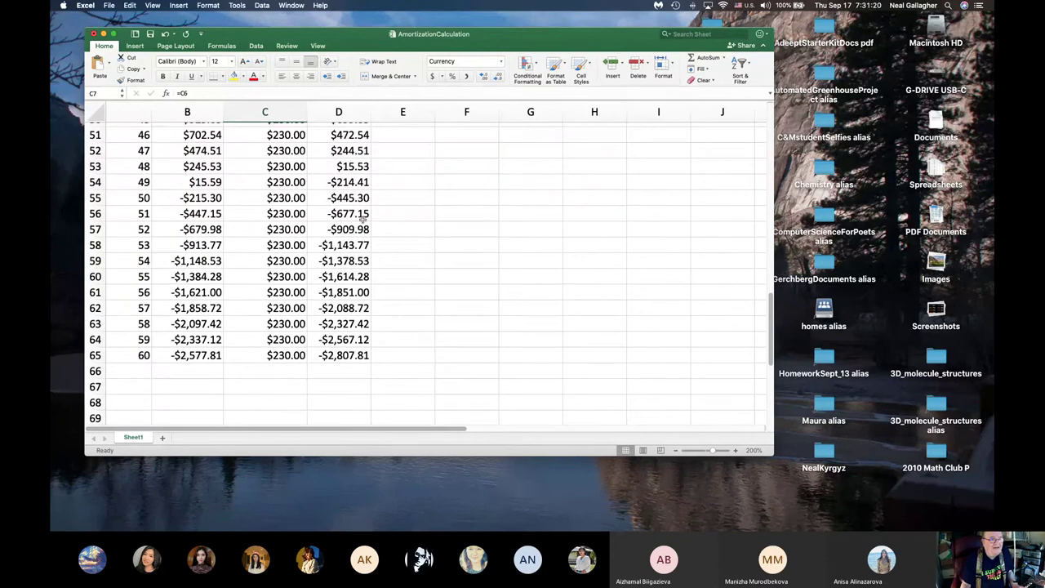
scroll(353, 172, "up", 15)
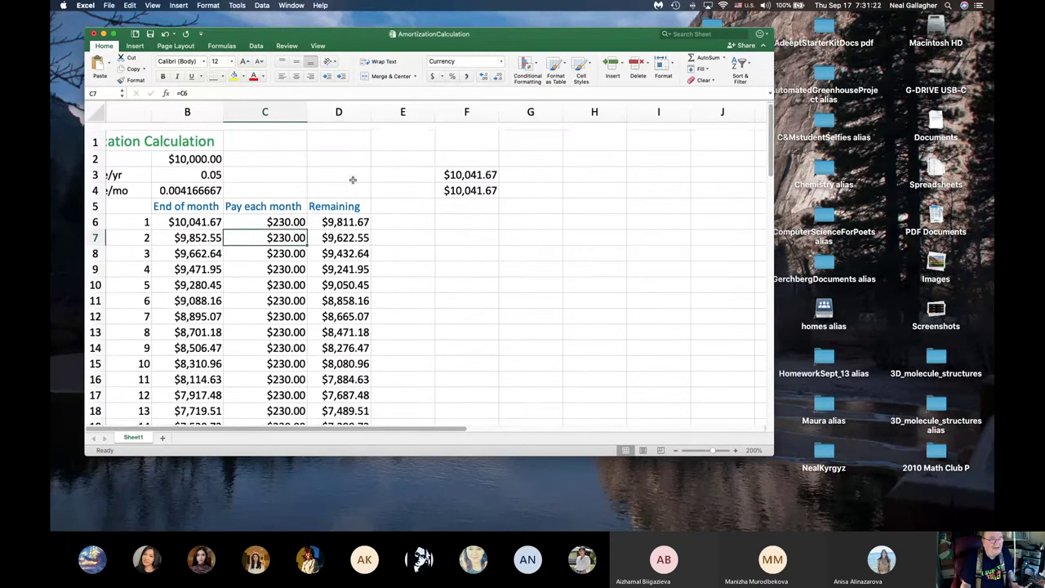
left_click(299, 214)
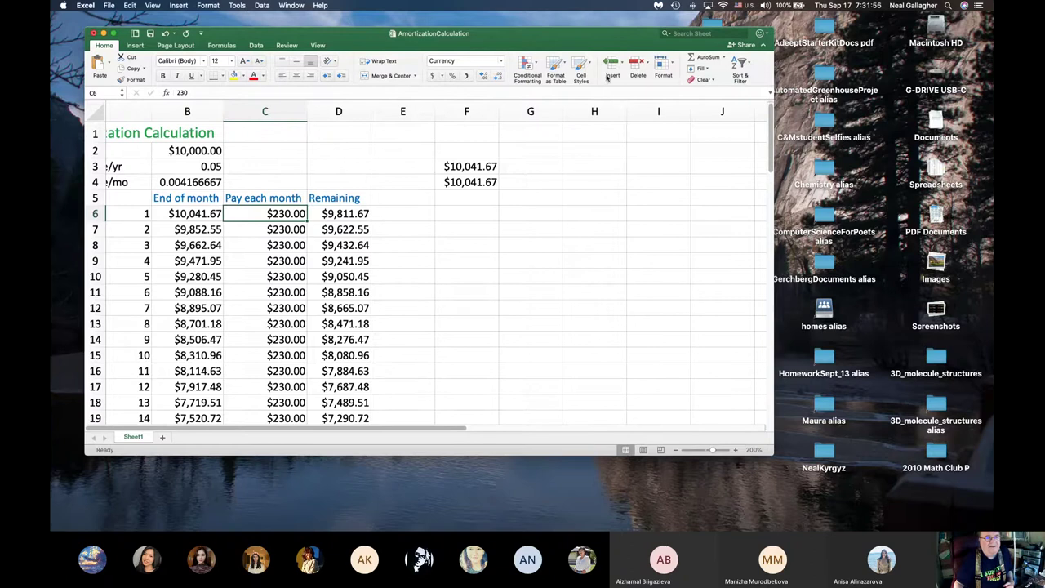
Start Goal Seek from Data > What-If Analysis with C6 as the set cell.
left_click(256, 46)
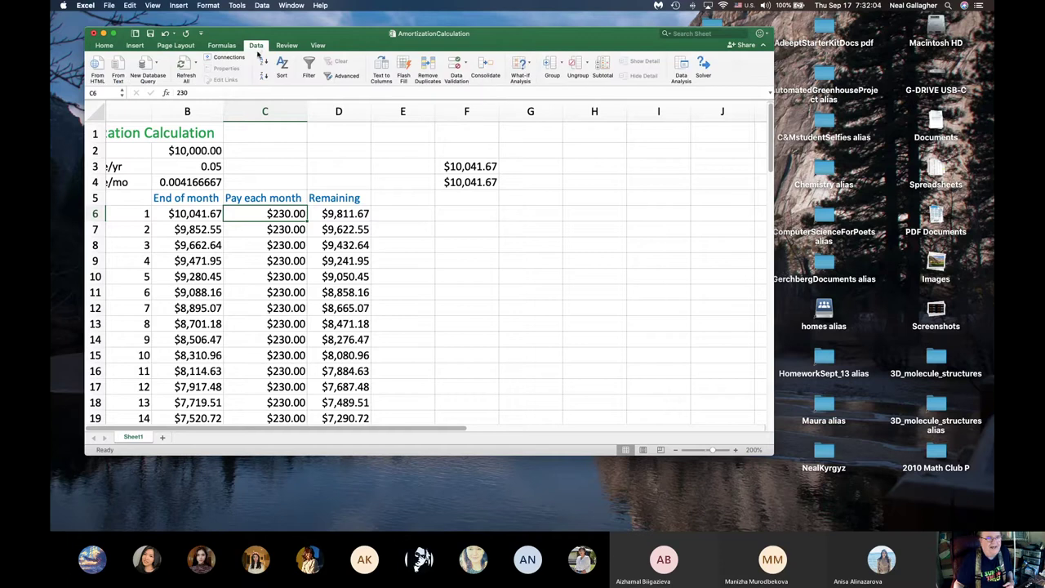
left_click(530, 64)
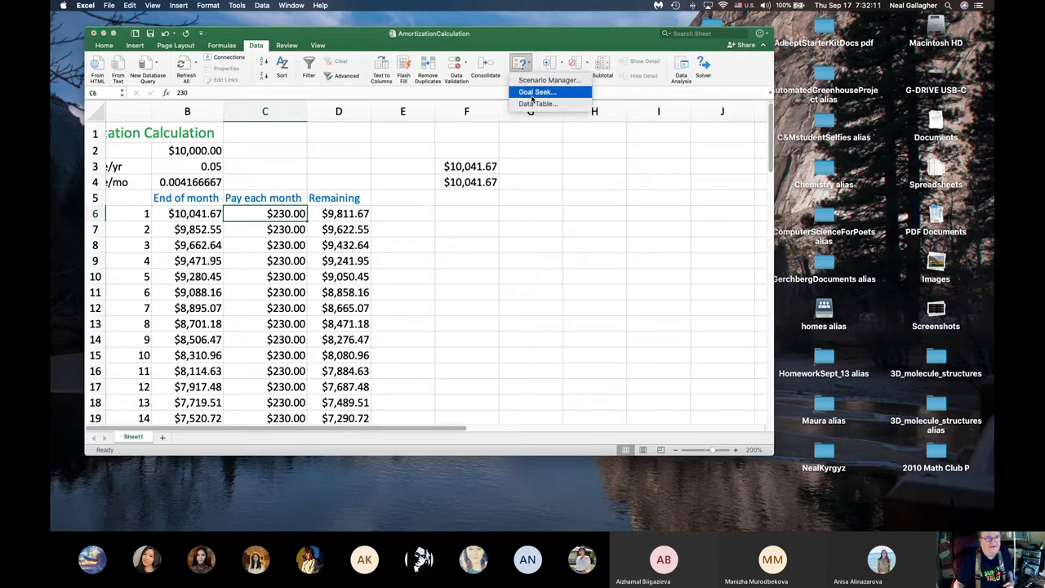
left_click(532, 95)
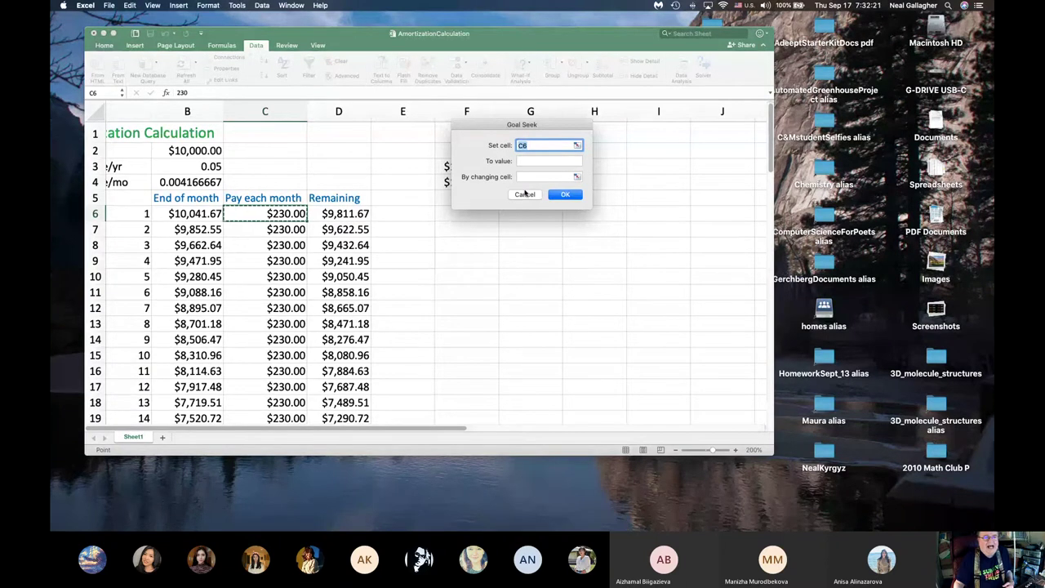
Scroll through the $230 schedule to find the month-60 balance of -$2,807.81.
scroll(356, 237, "down", 20)
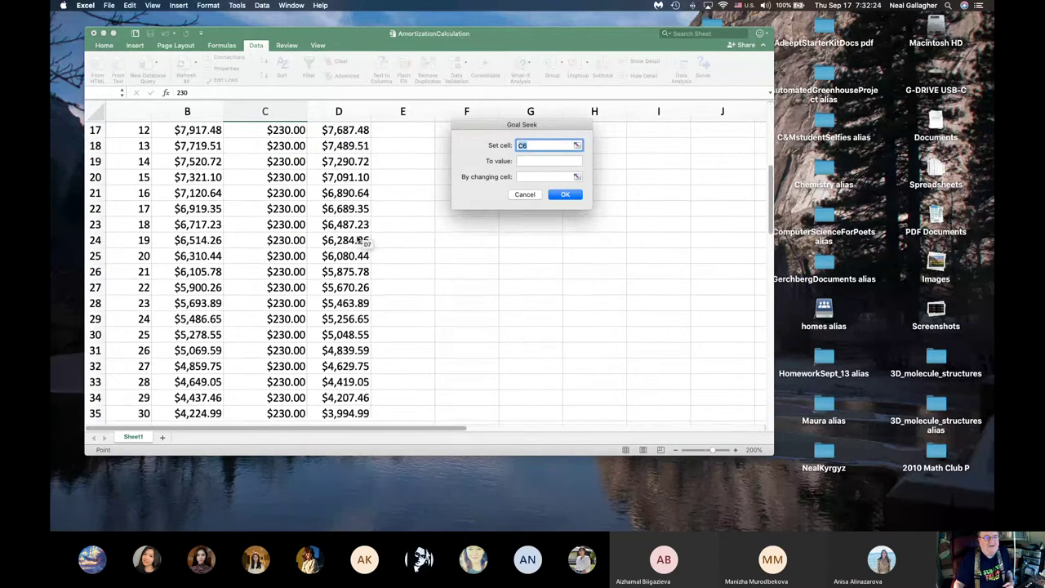
scroll(357, 237, "up", 2)
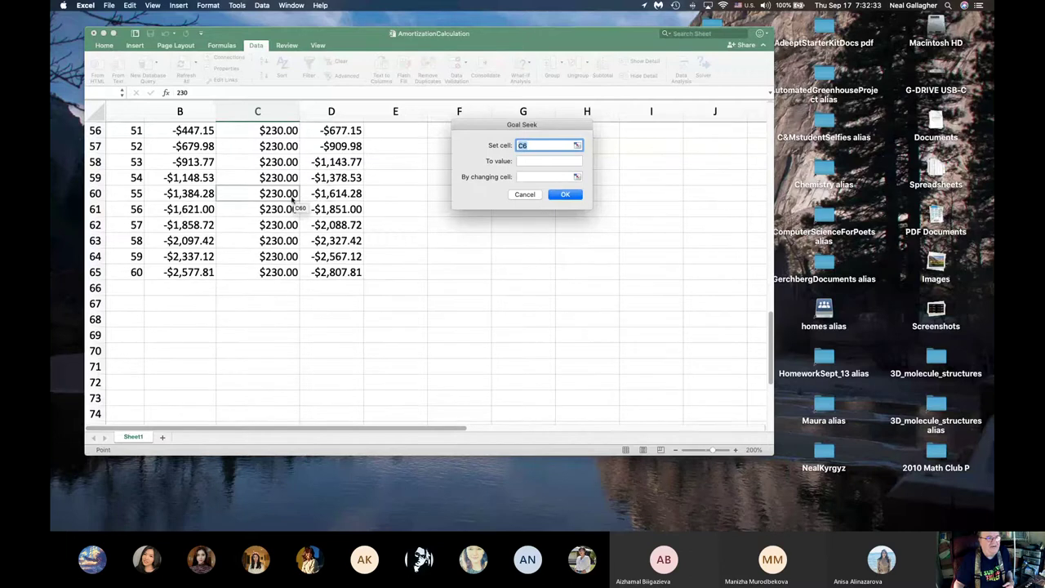
scroll(282, 194, "up", 2)
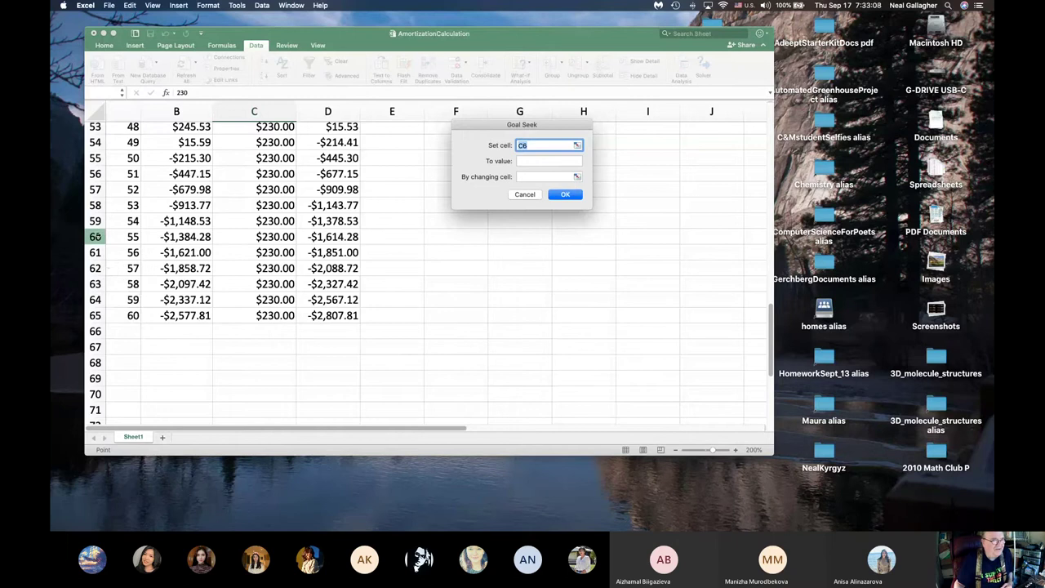
scroll(137, 330, "up", 10)
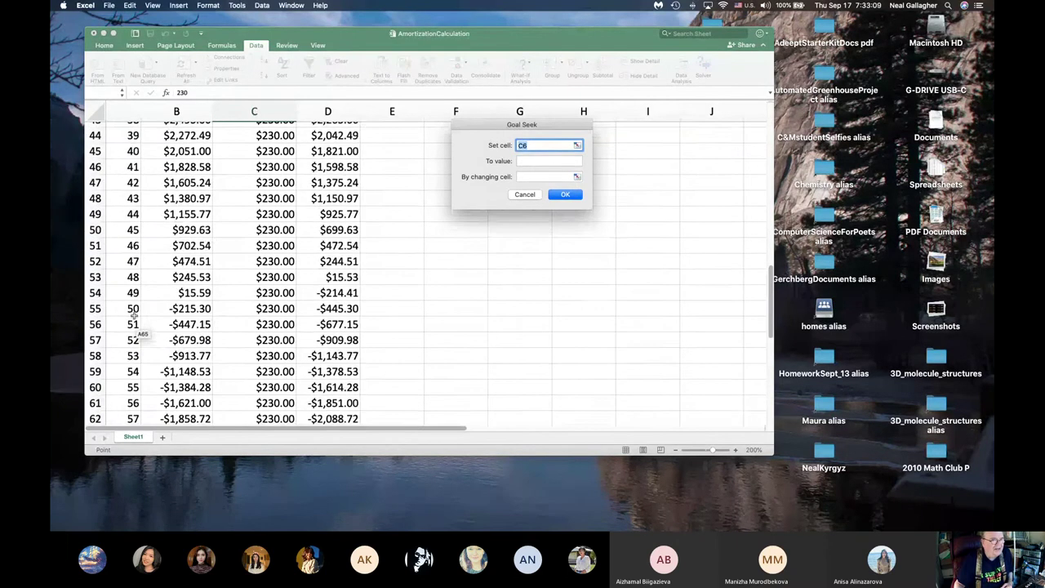
scroll(134, 321, "up", 6)
scroll(147, 286, "left", 3)
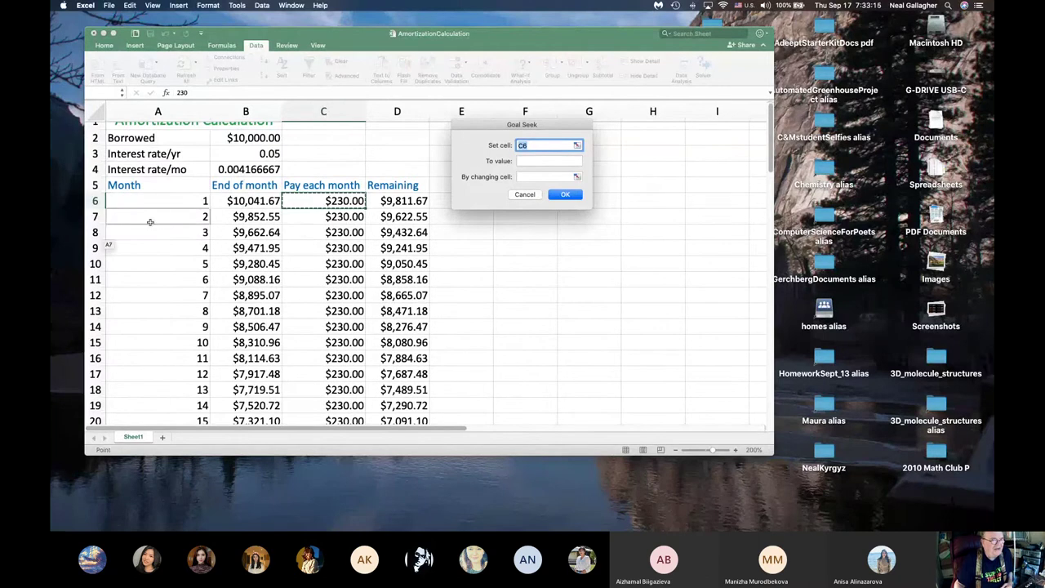
scroll(204, 245, "down", 15)
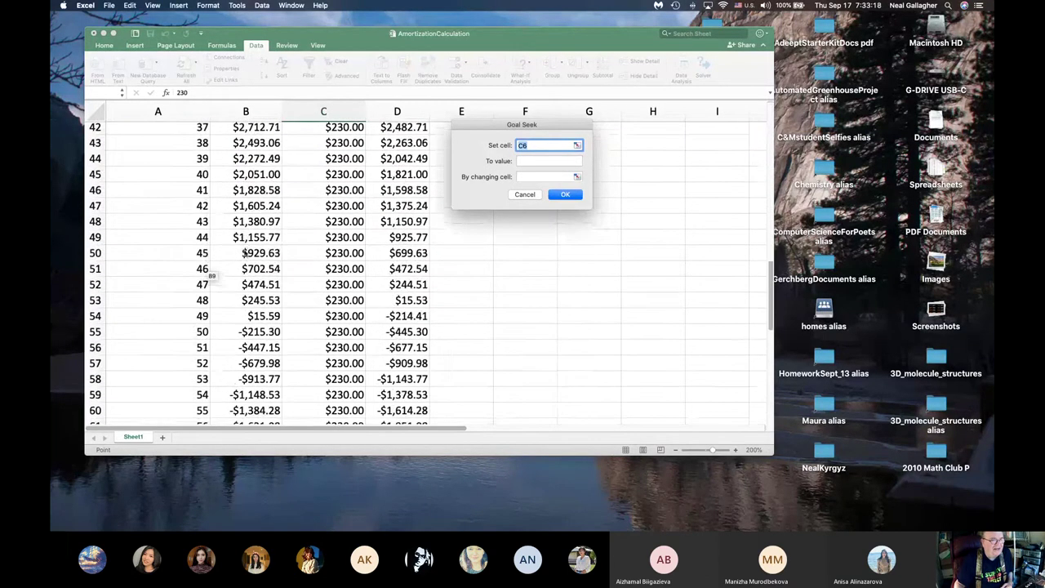
scroll(237, 253, "down", 1)
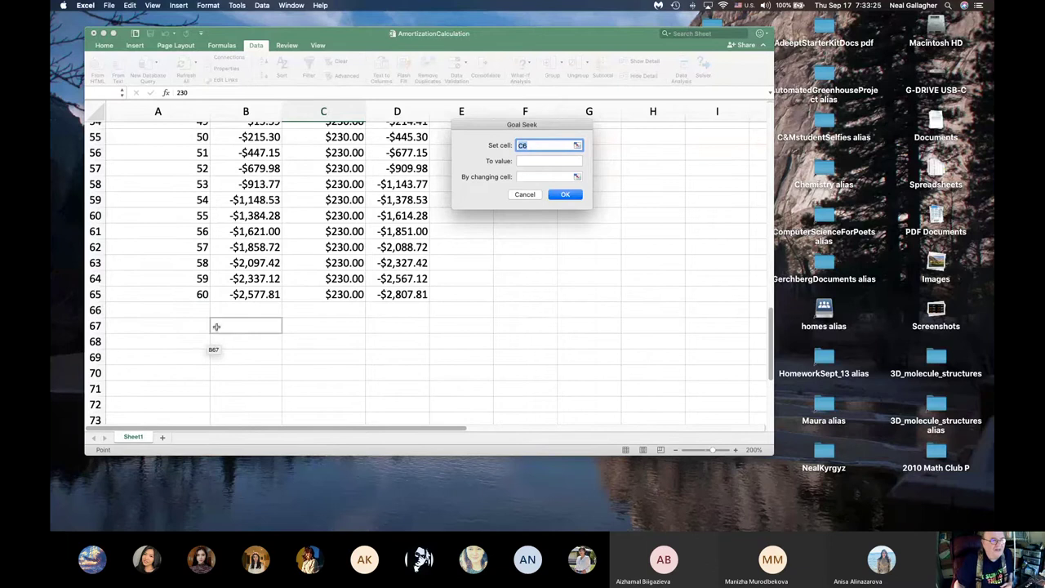
scroll(208, 326, "up", 1)
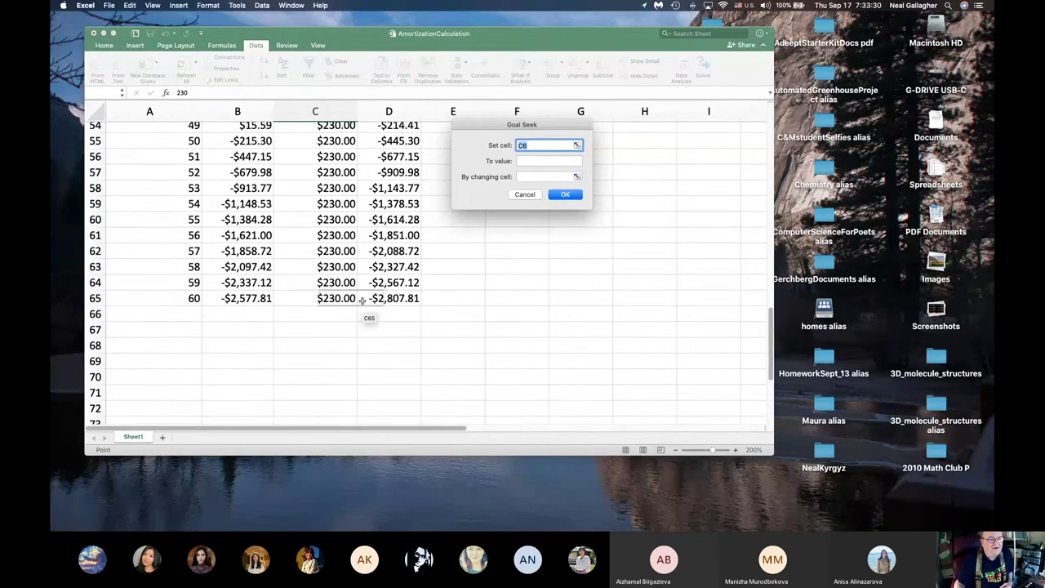
Run Goal Seek to set D65 to 0 by changing the payment in C6.
left_click(400, 301)
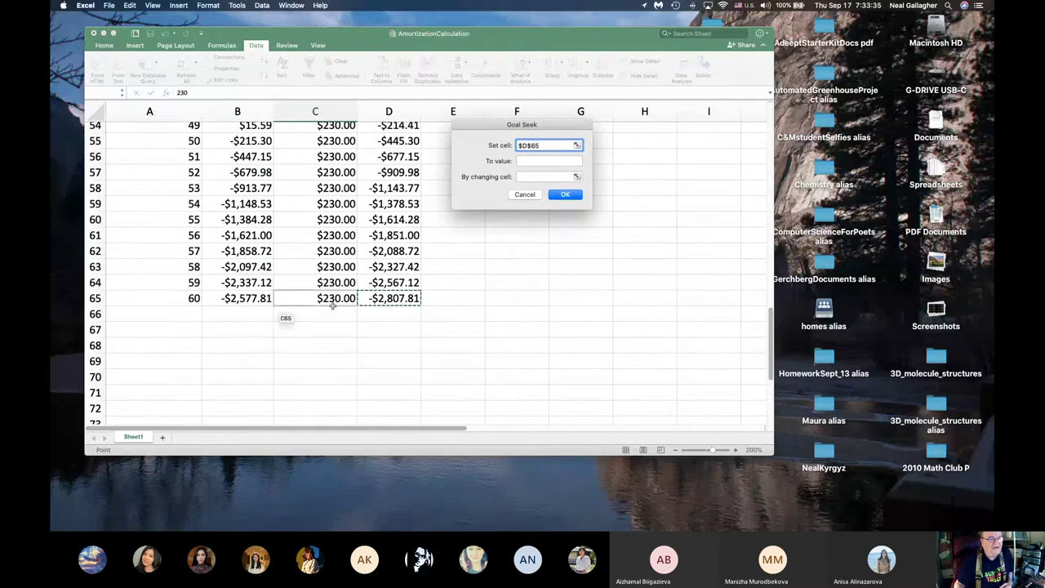
left_click(538, 160)
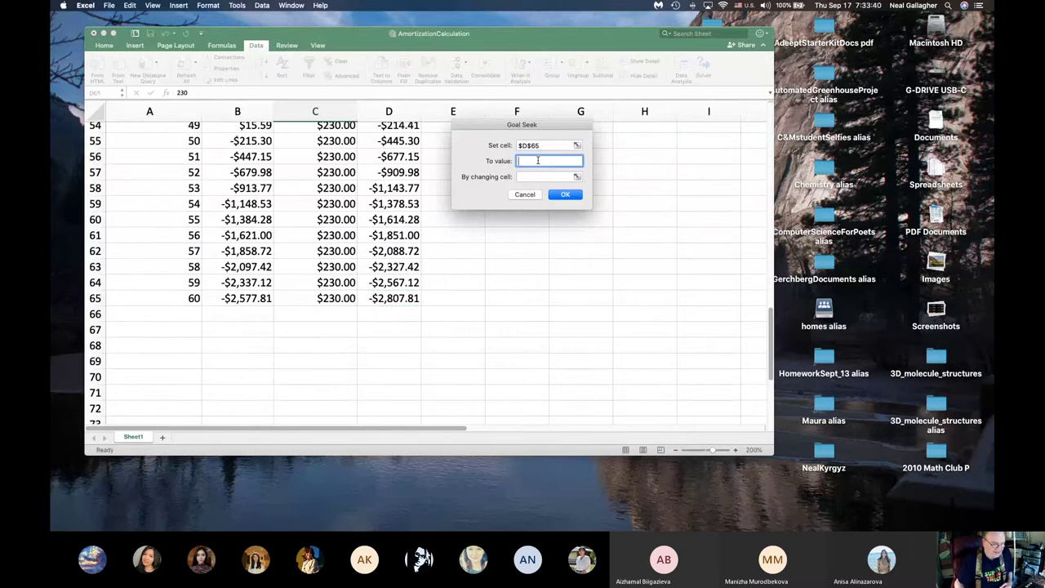
type("0")
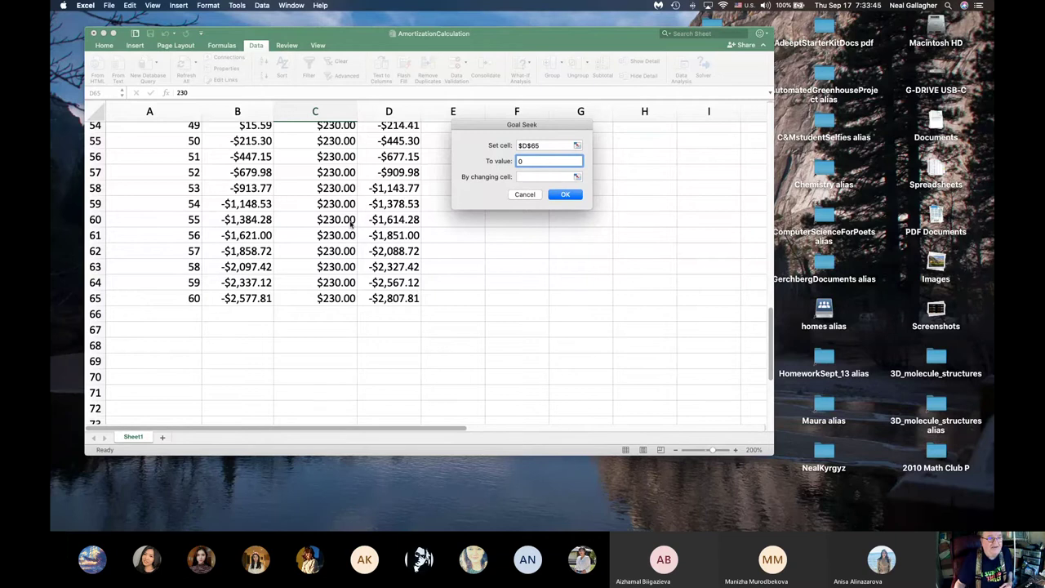
left_click(547, 174)
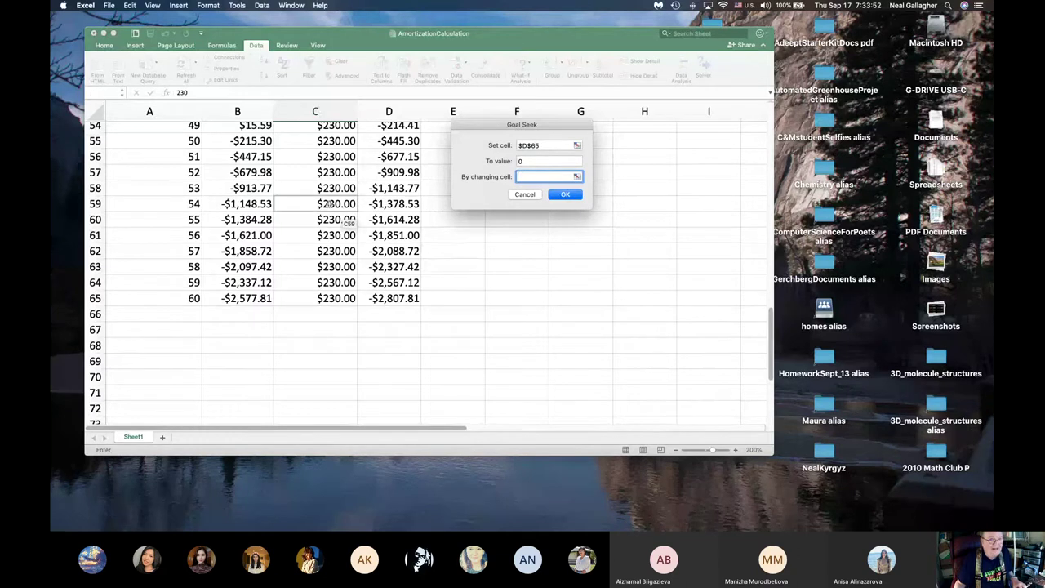
scroll(334, 209, "up", 10)
scroll(334, 209, "up", 2)
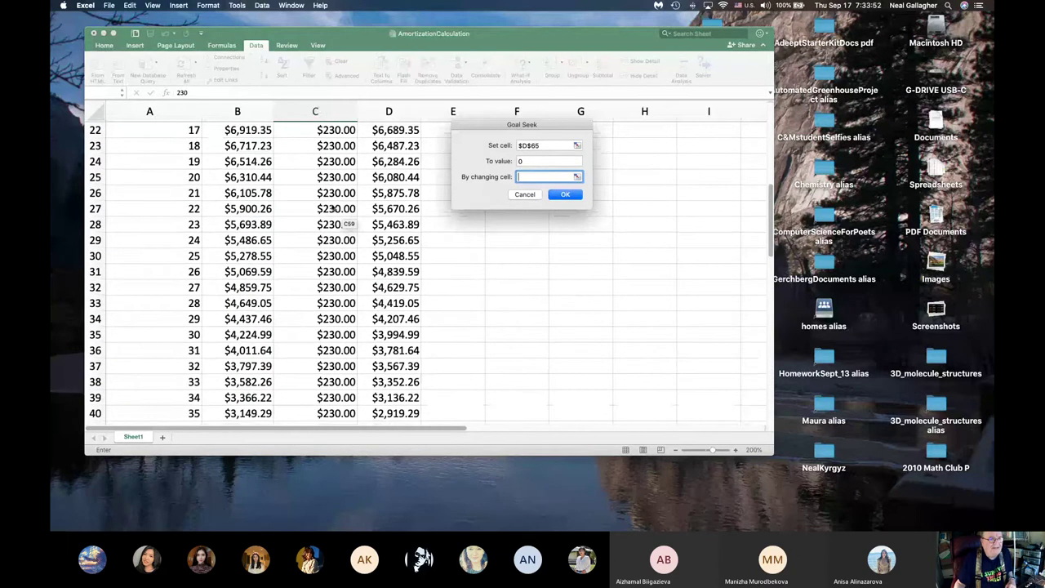
scroll(334, 209, "up", 7)
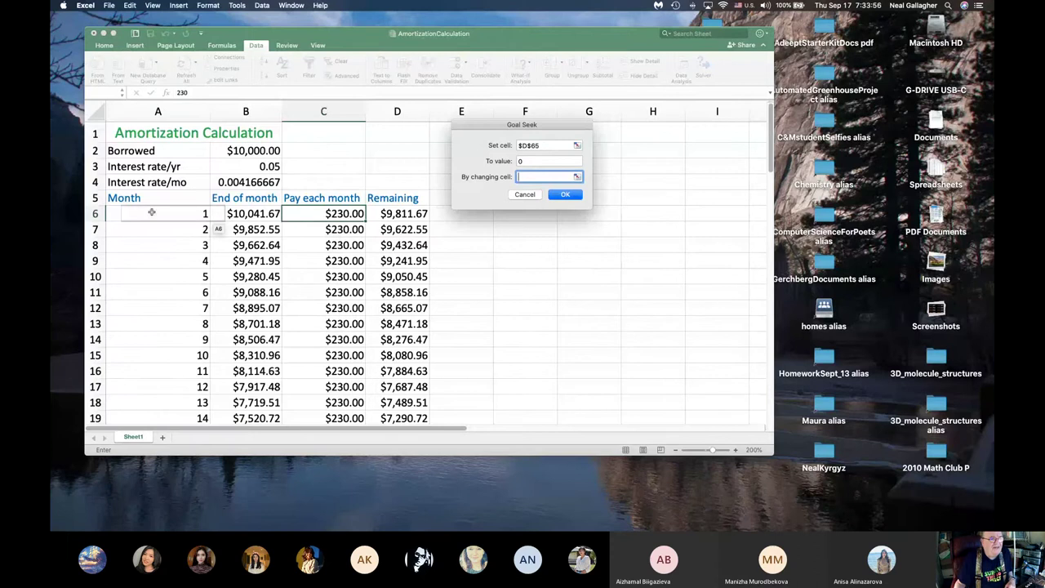
left_click(344, 213)
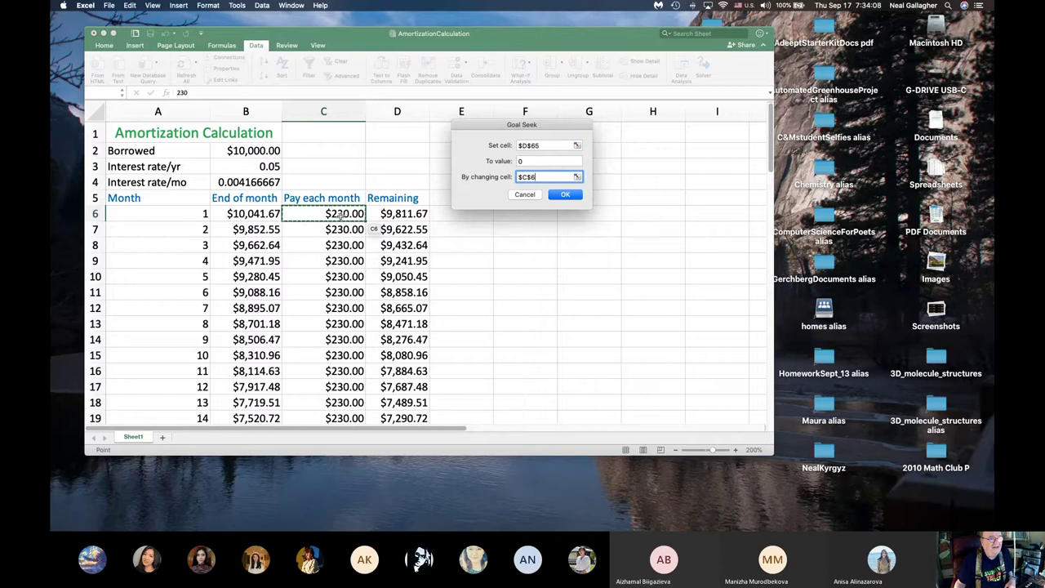
left_click(564, 194)
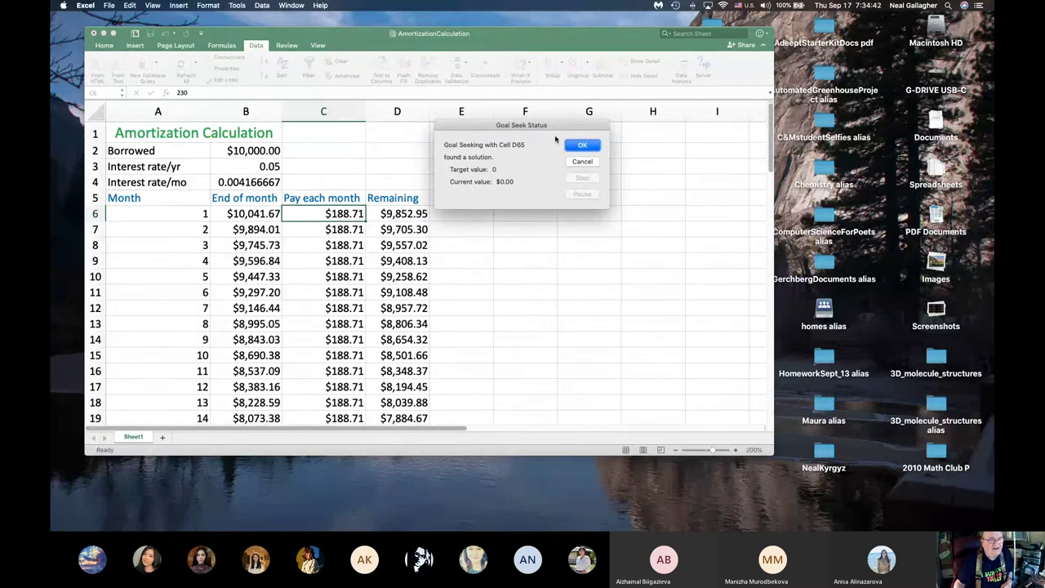
Keep the Goal Seek solution of a $188.71 monthly payment.
left_click(583, 145)
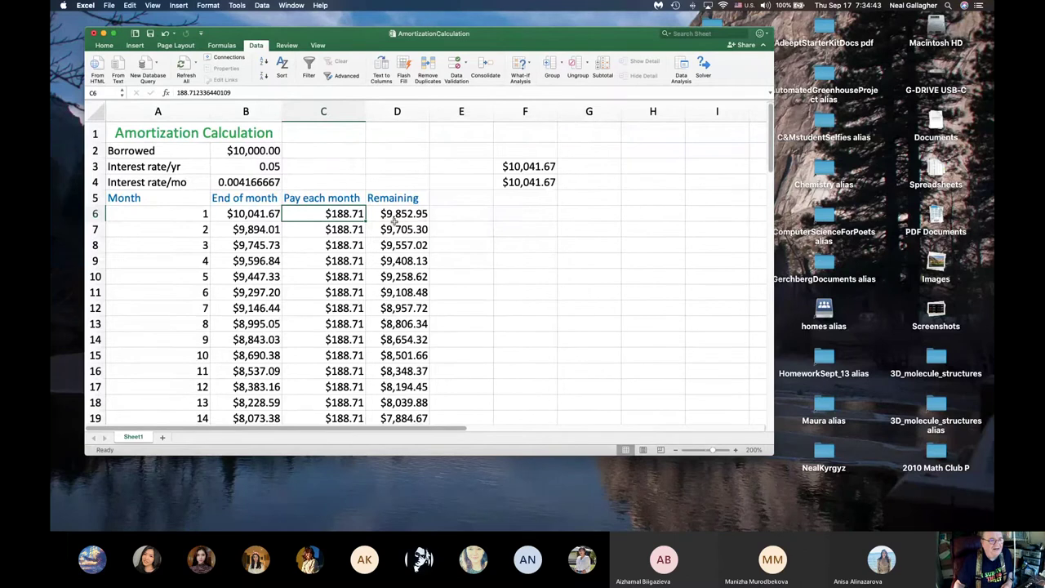
scroll(389, 223, "down", 15)
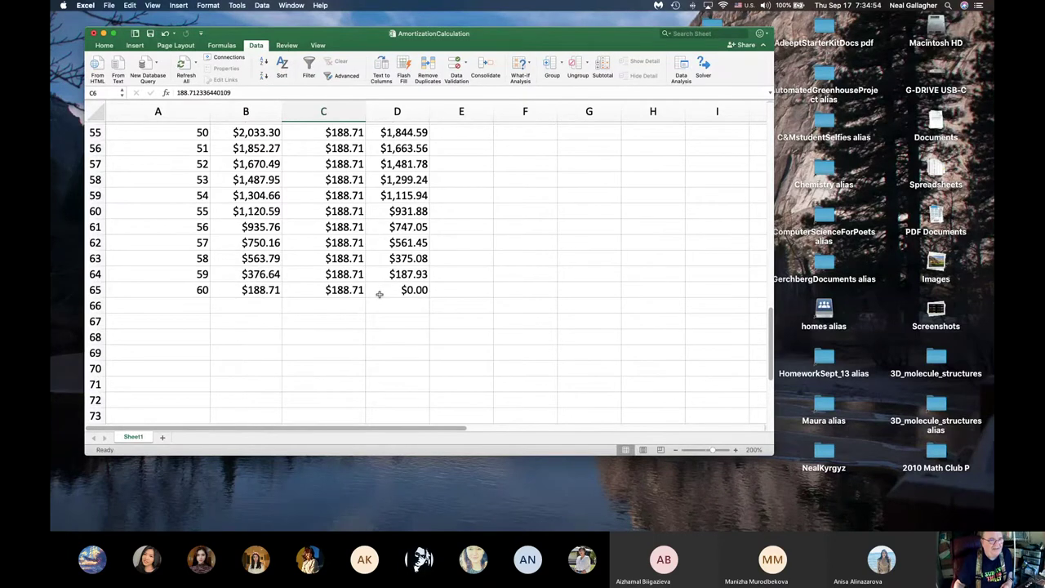
scroll(382, 294, "up", 20)
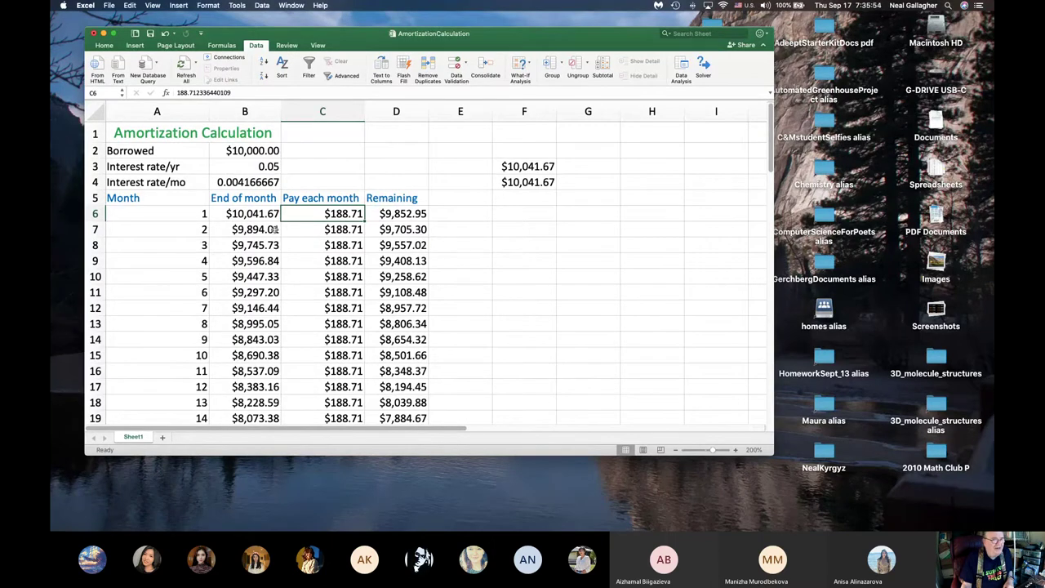
scroll(342, 351, "down", 10)
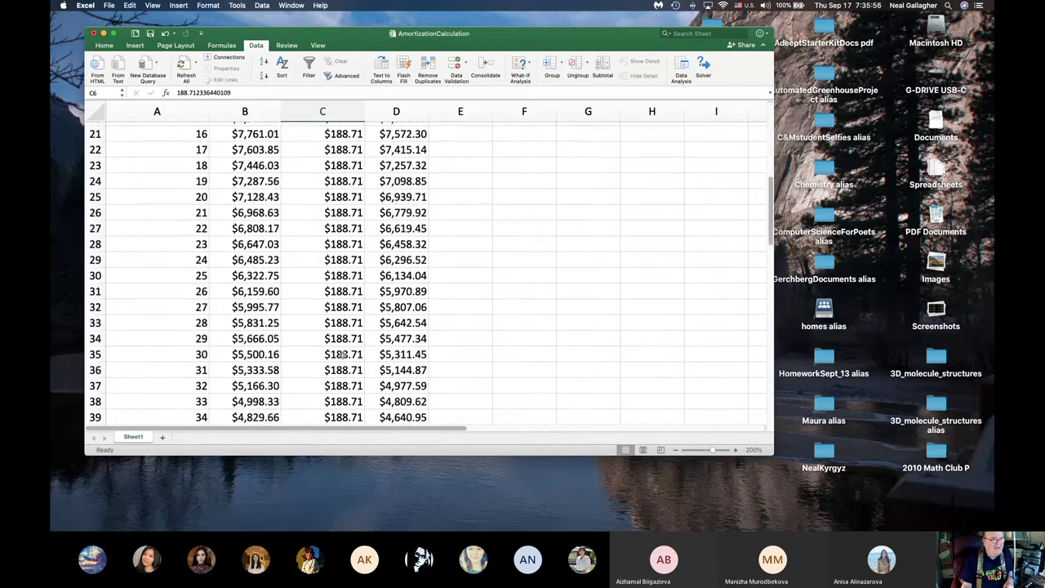
scroll(342, 352, "down", 3)
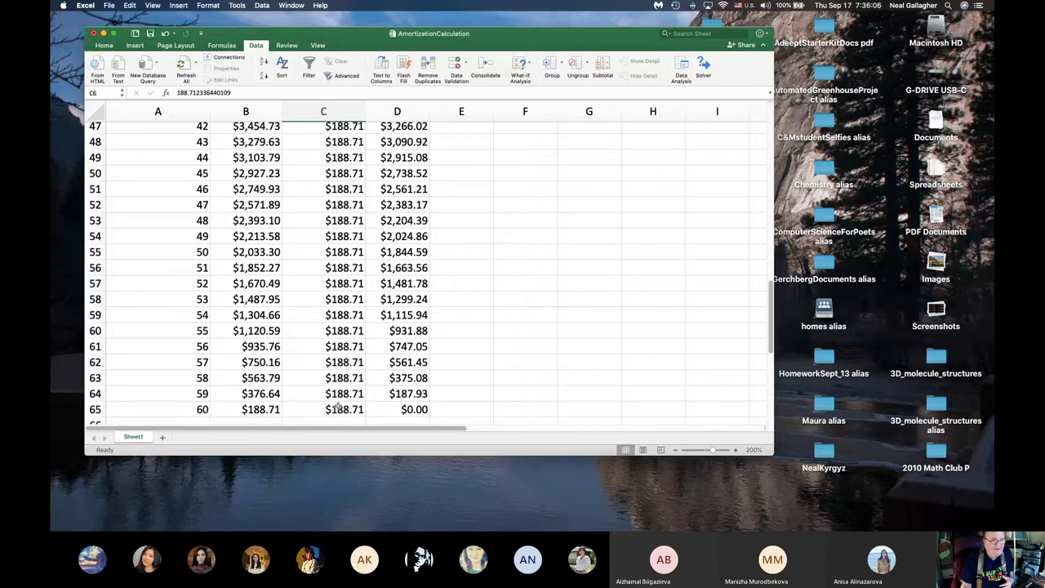
scroll(337, 406, "up", 3)
scroll(337, 406, "down", 10)
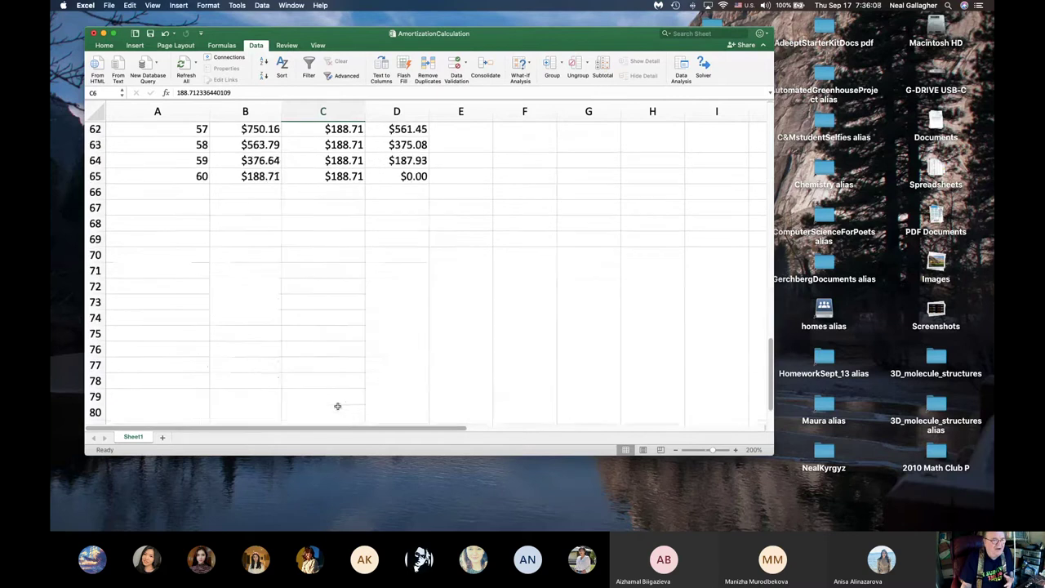
scroll(337, 405, "up", 1)
scroll(338, 406, "left", 1)
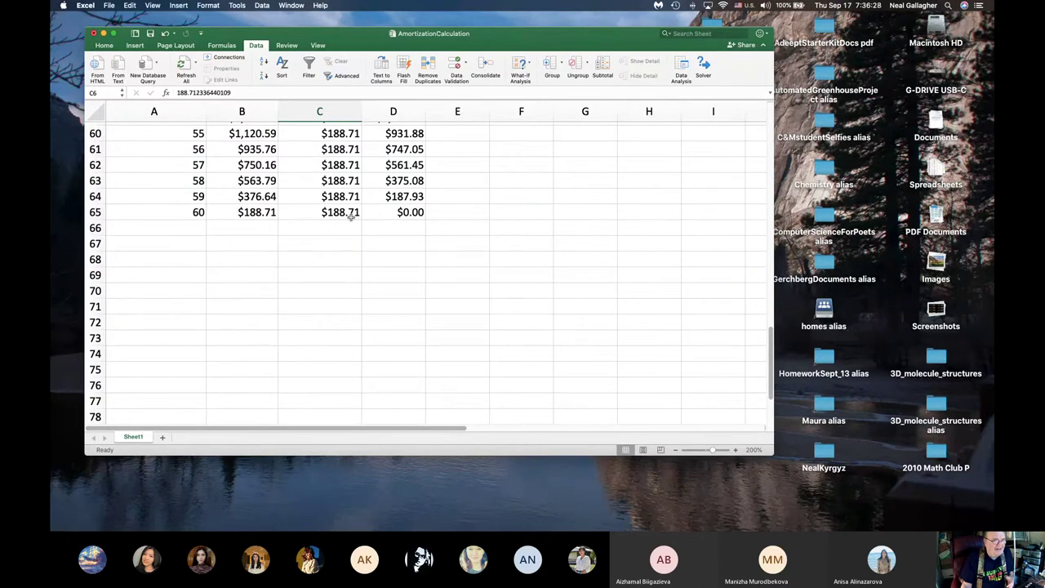
scroll(351, 216, "up", 15)
scroll(351, 219, "up", 4)
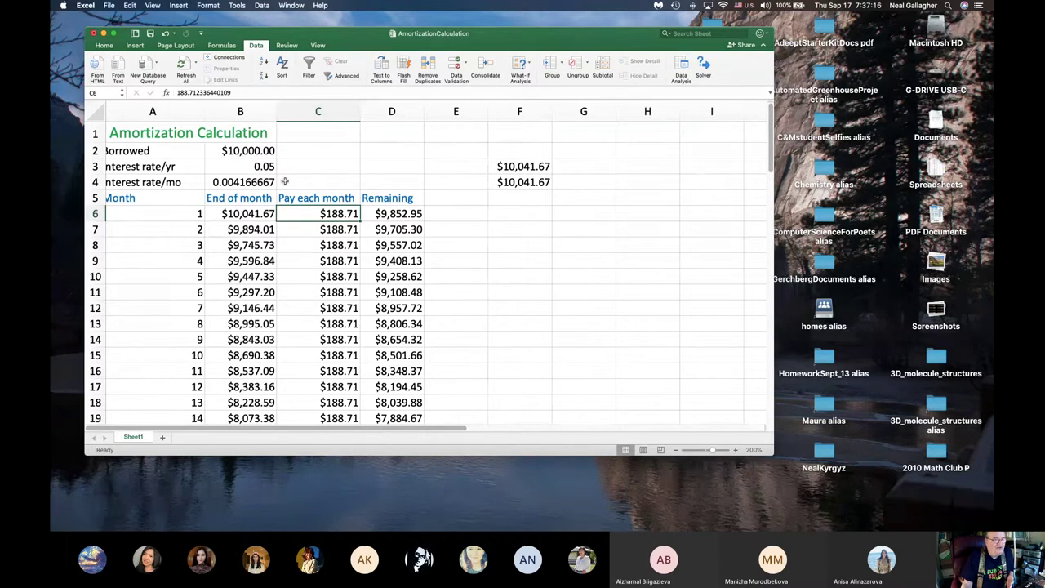
scroll(285, 181, "down", 3)
scroll(285, 181, "up", 1)
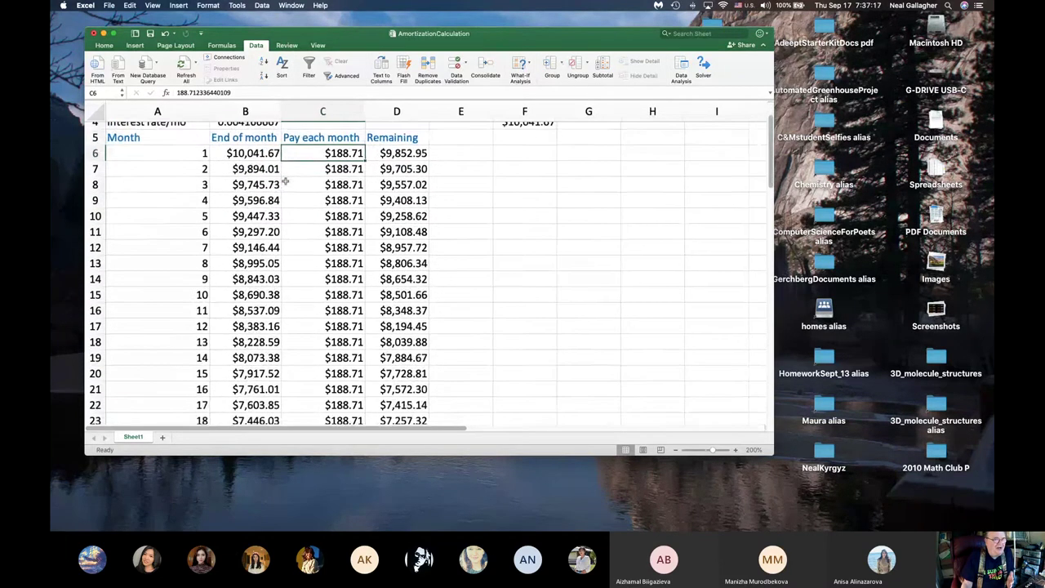
scroll(285, 181, "down", 15)
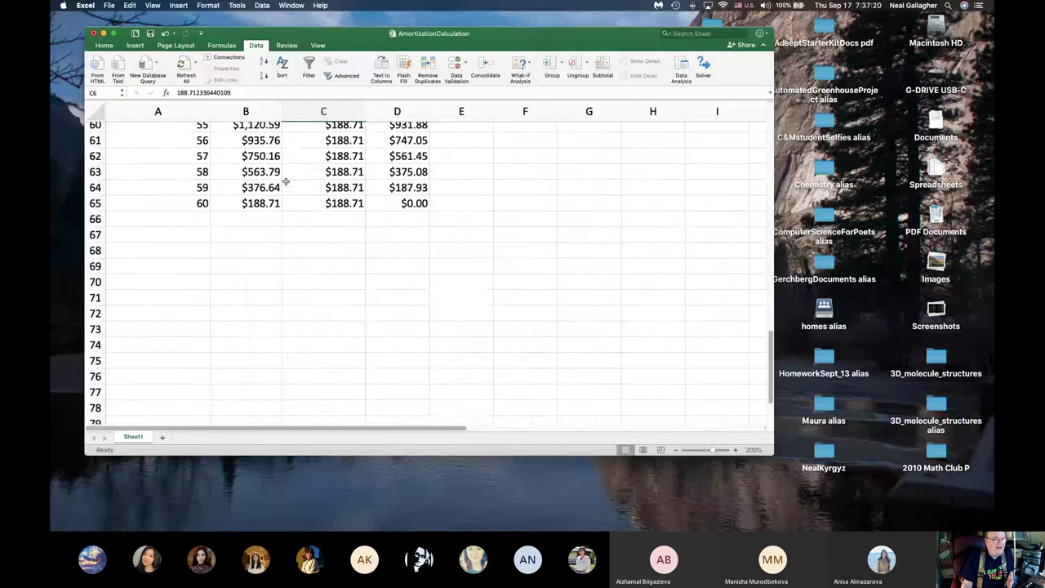
scroll(285, 181, "down", 1)
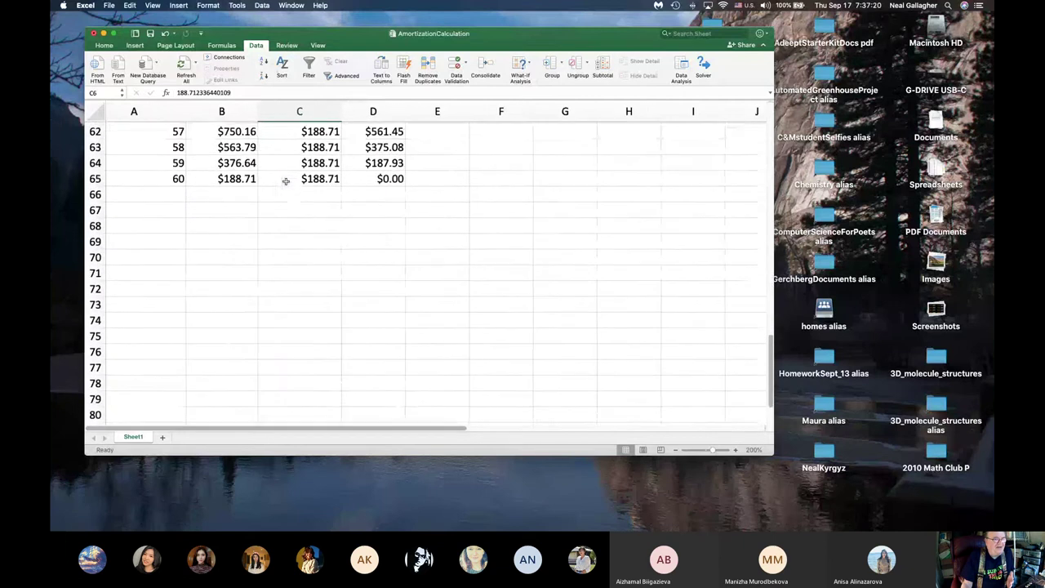
Cancel a formula begun in B67 and start a new formula with = in C67.
left_click(226, 217)
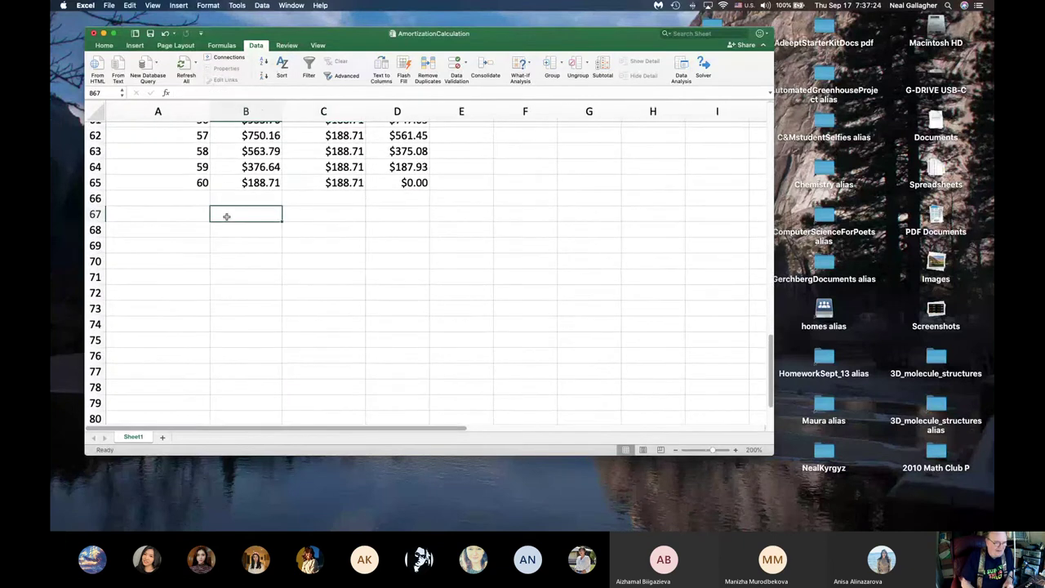
type("=")
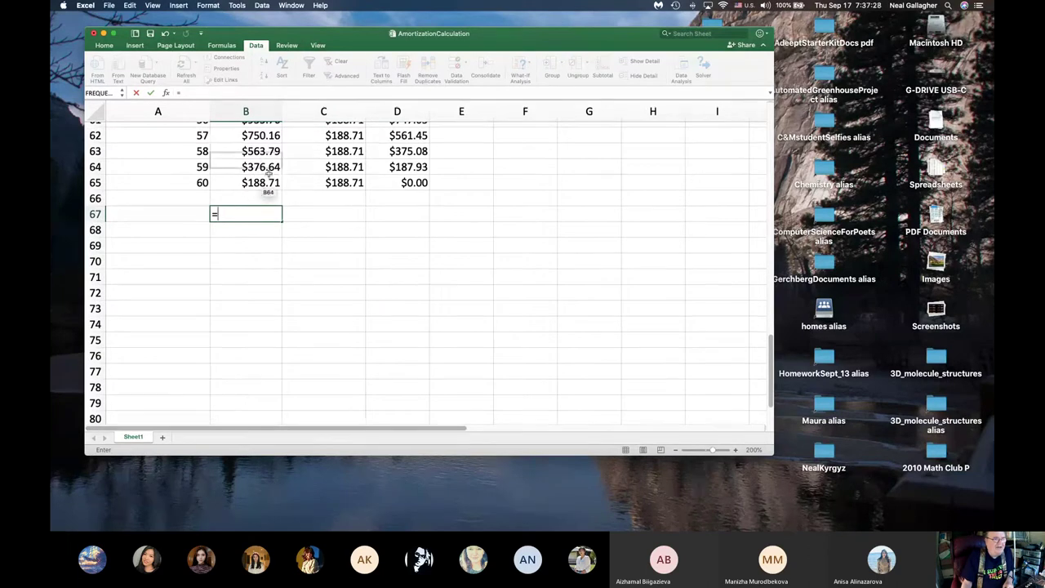
scroll(268, 174, "up", 20)
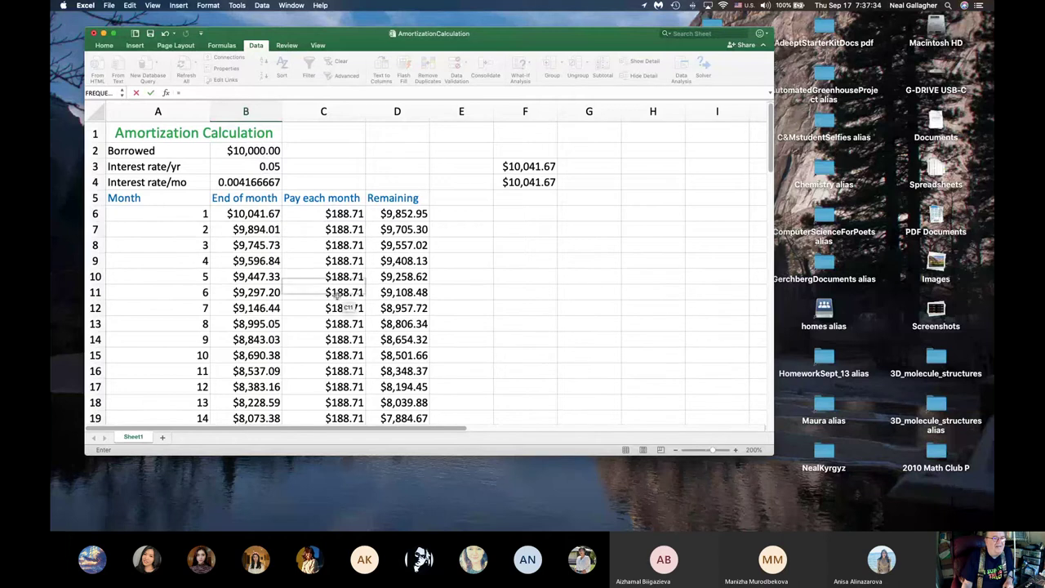
scroll(316, 219, "down", 10)
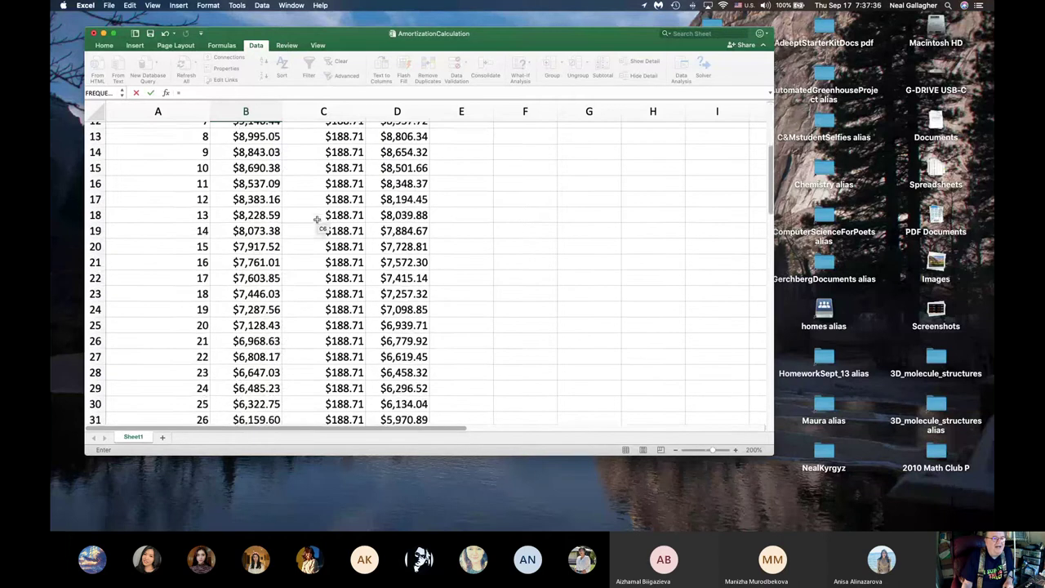
scroll(315, 219, "down", 9)
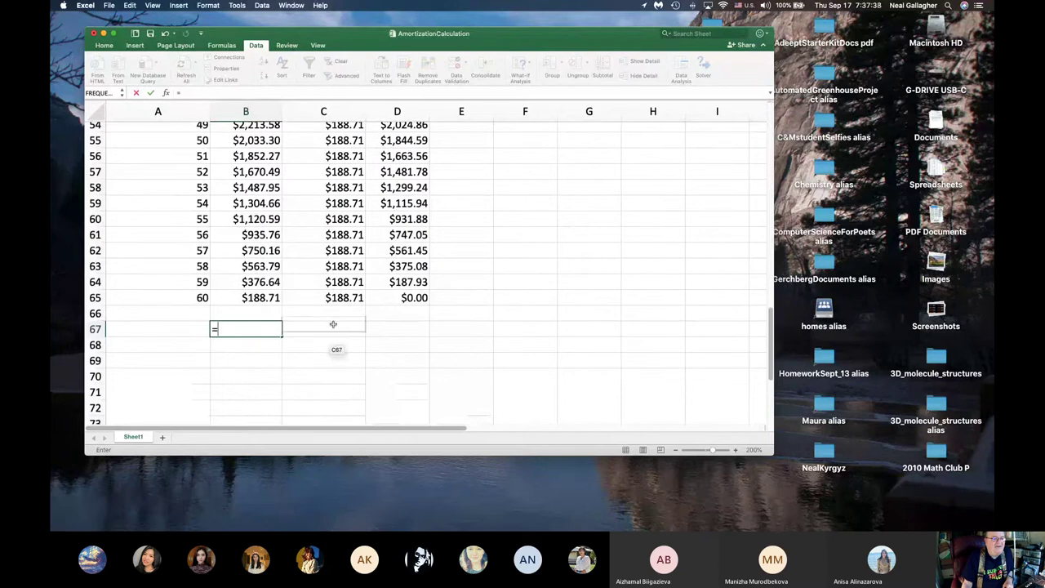
left_click(332, 329)
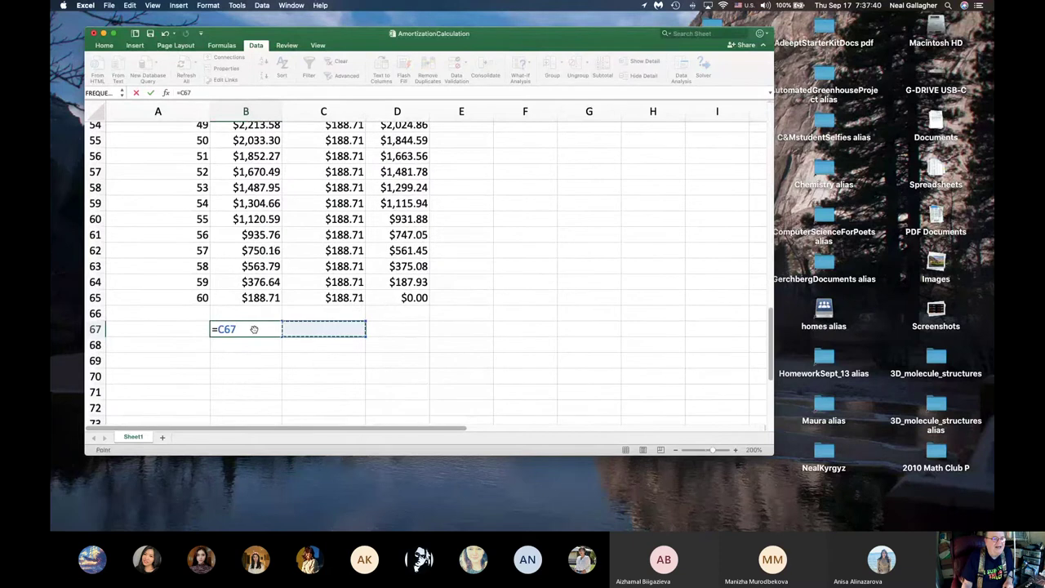
key("BackSpace")
key("BackSpace")
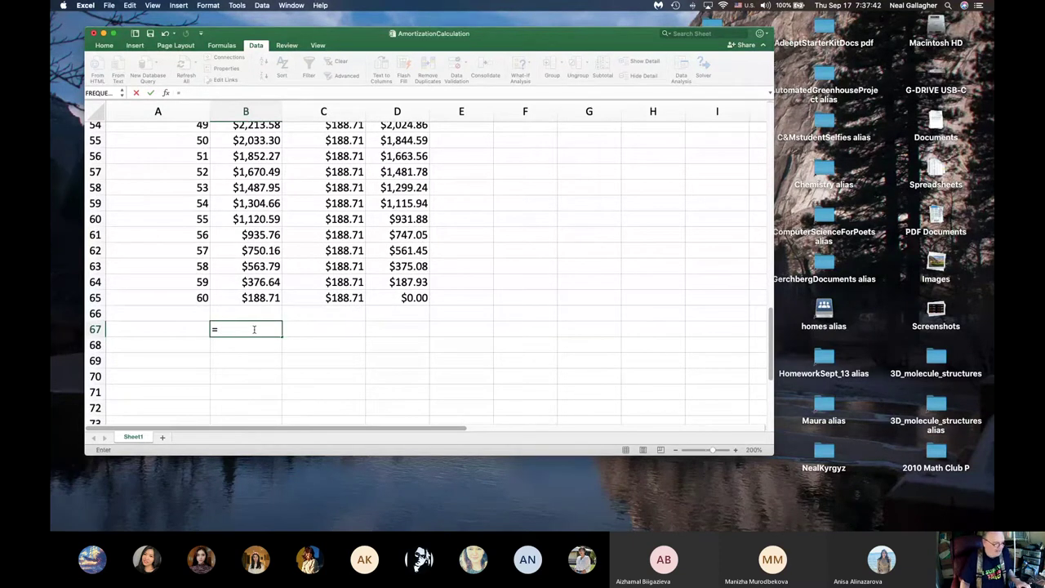
key("Escape")
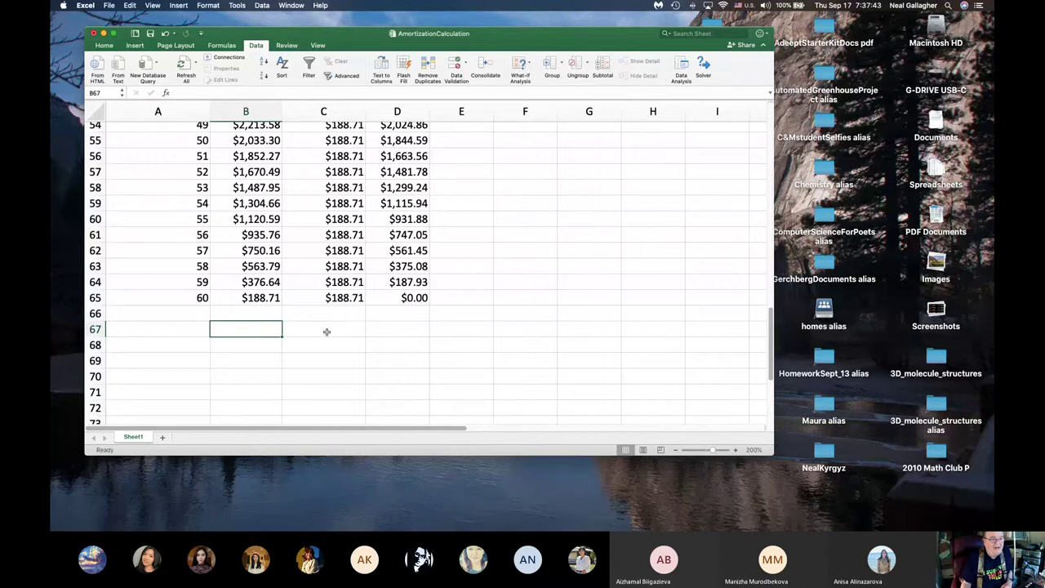
left_click(324, 331)
type("=")
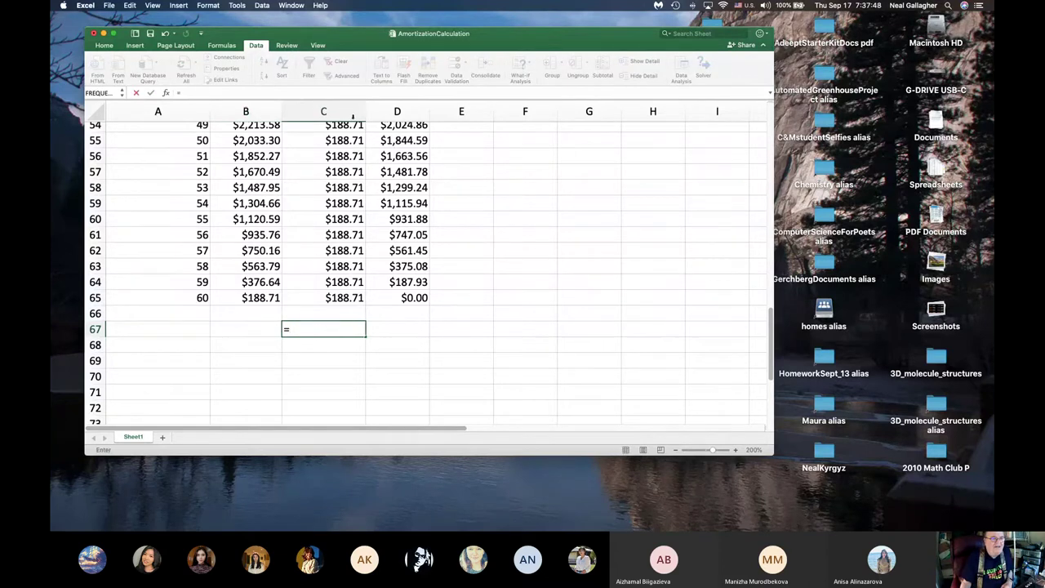
Type a SUM formula over a5:a65 in C67.
scroll(348, 131, "up", 15)
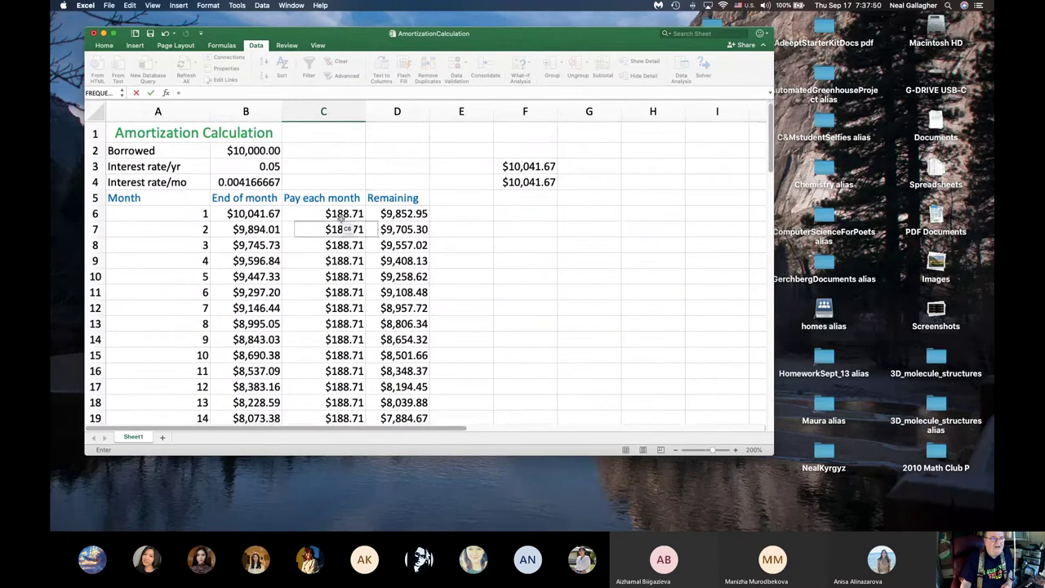
left_click(343, 217)
scroll(345, 229, "down", 1)
scroll(344, 219, "down", 12)
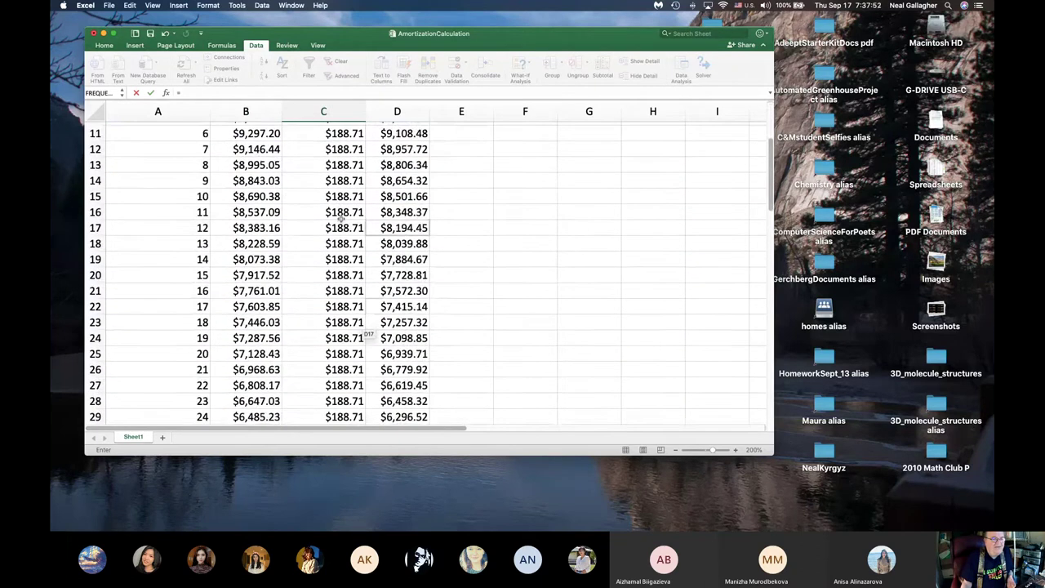
scroll(343, 221, "down", 5)
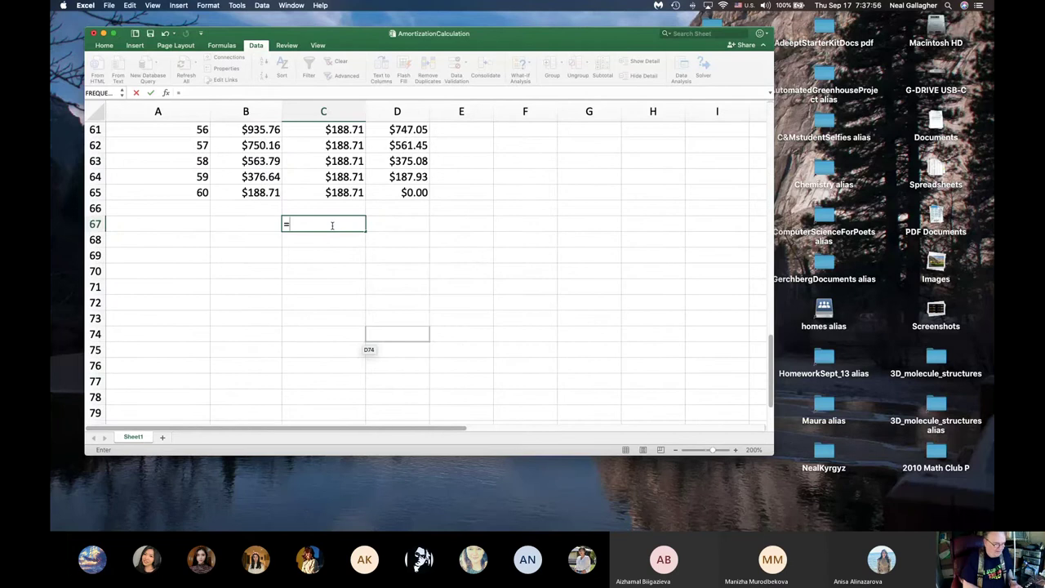
type("sum")
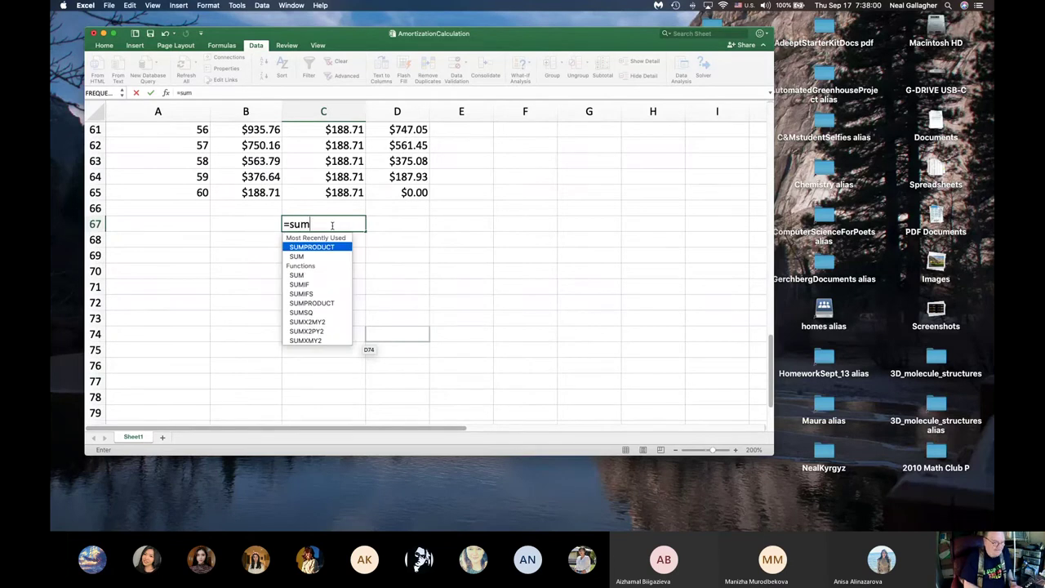
type("(")
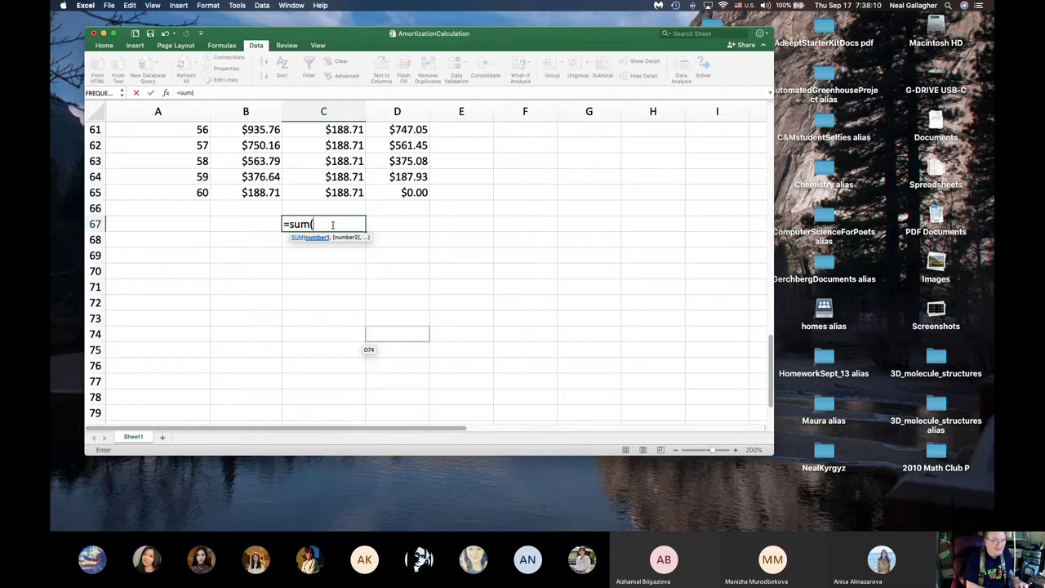
type("a5:")
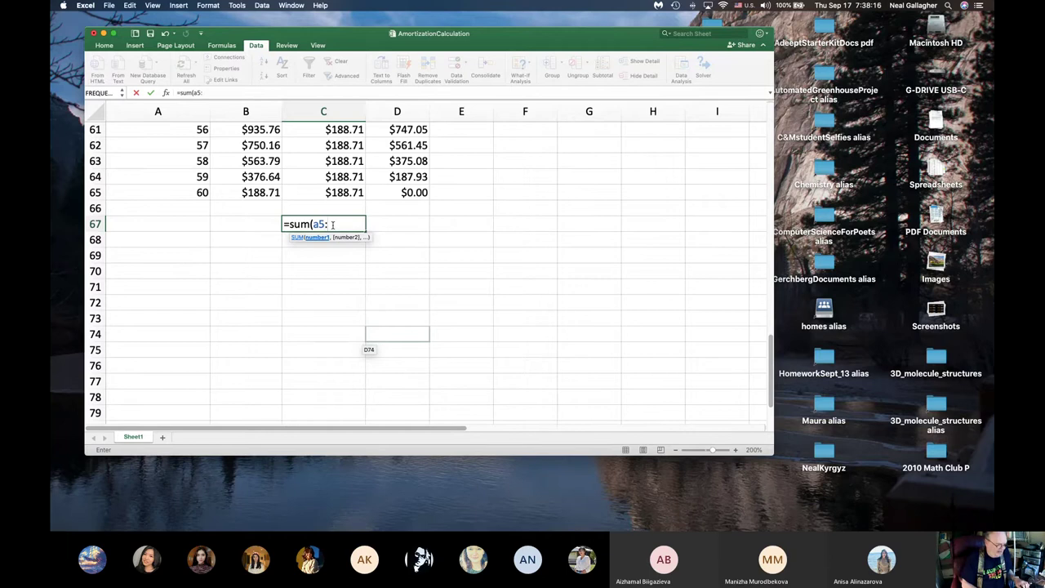
type("a65")
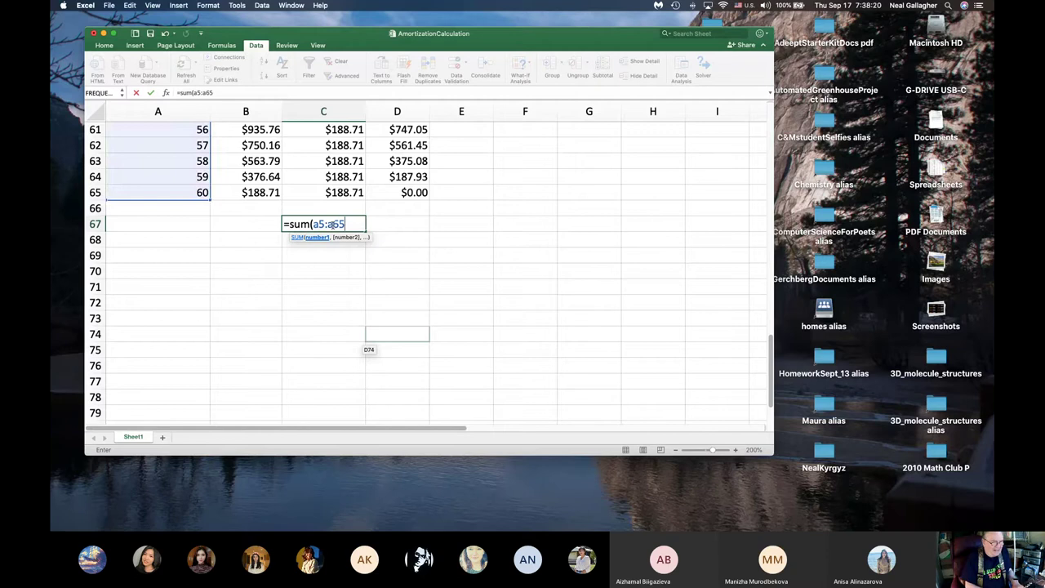
type(")")
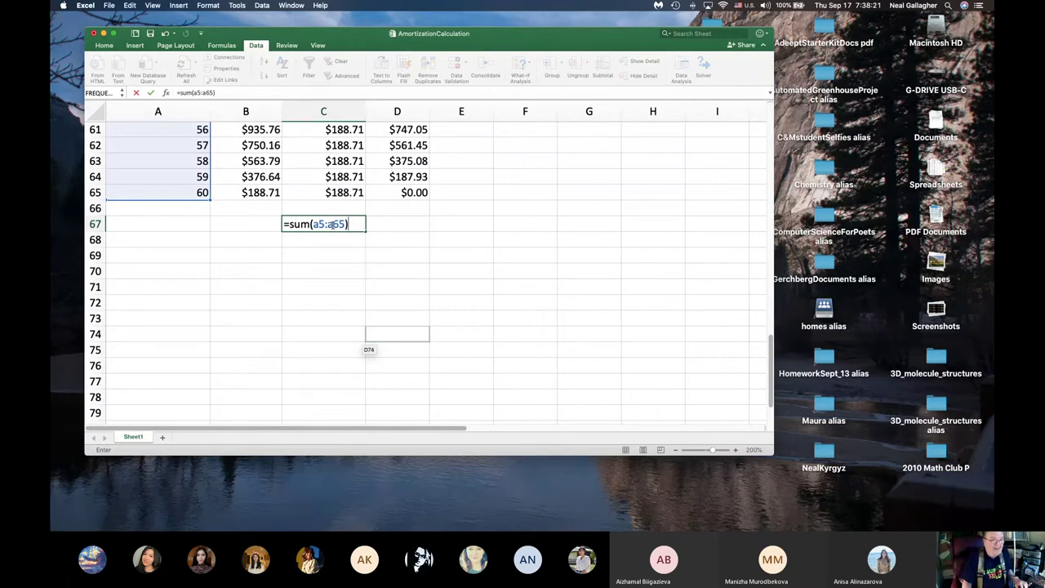
Correct the range to C5:C65 and enter it, totalling $11,322.74.
scroll(175, 203, "up", 5)
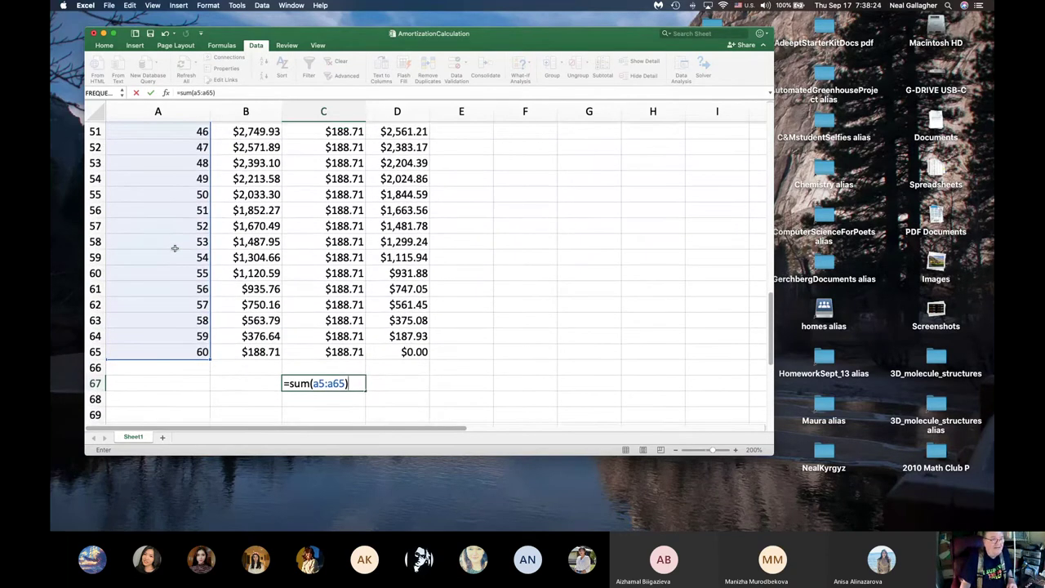
scroll(175, 248, "up", 20)
scroll(175, 248, "up", 3)
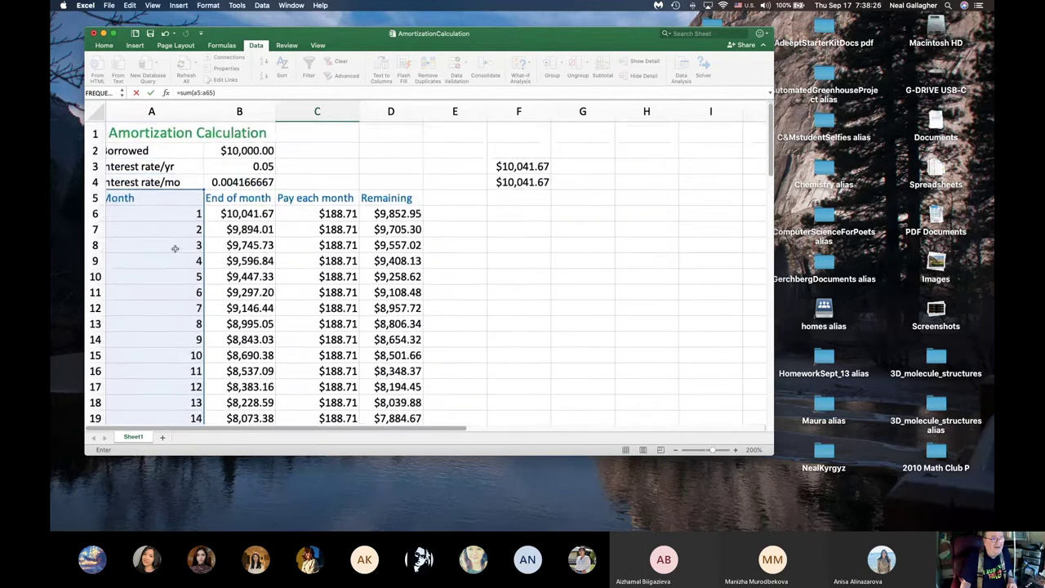
scroll(176, 248, "down", 1)
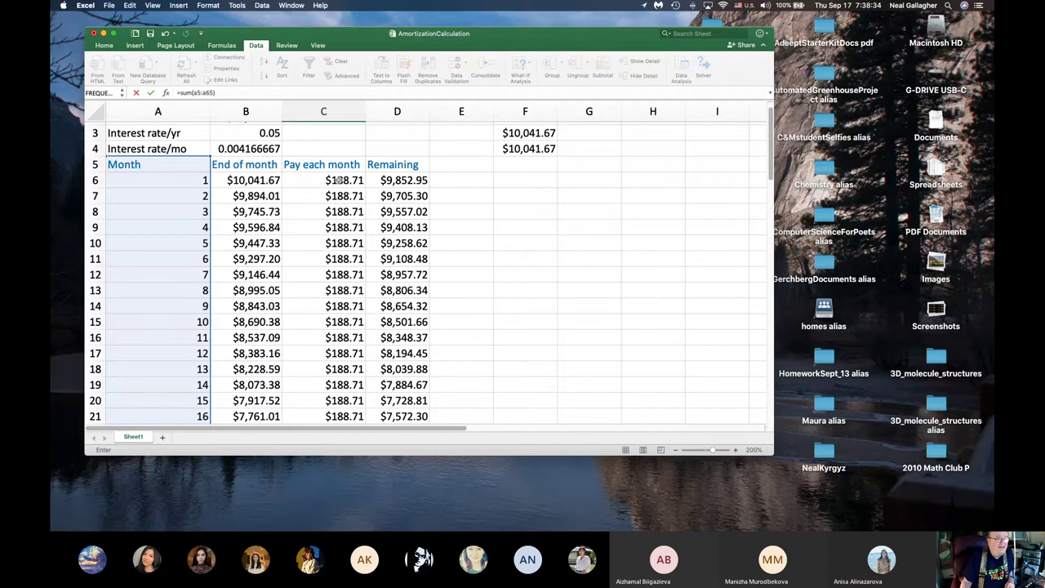
scroll(339, 181, "down", 18)
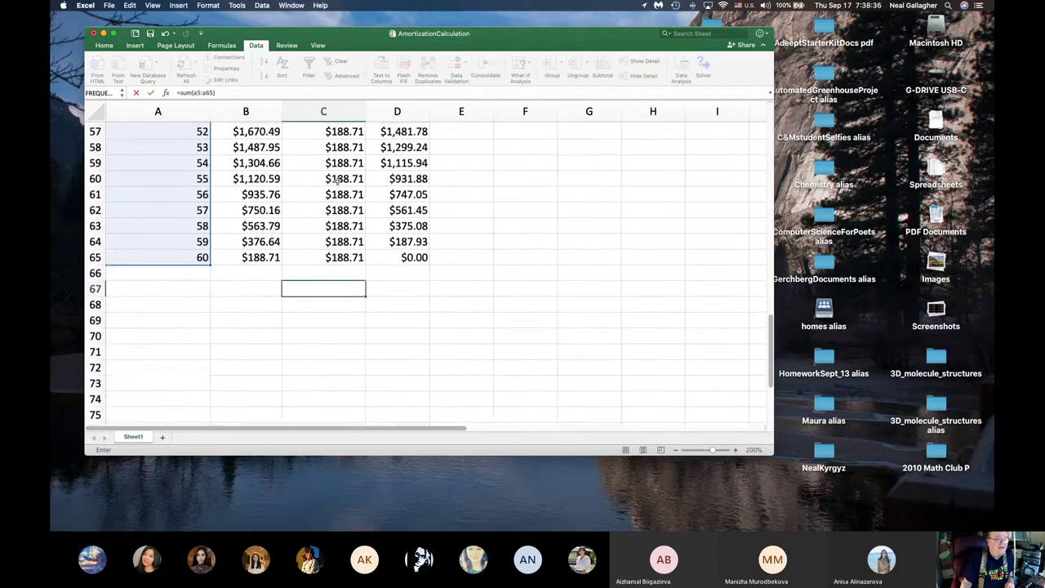
left_click(315, 280)
key("BackSpace")
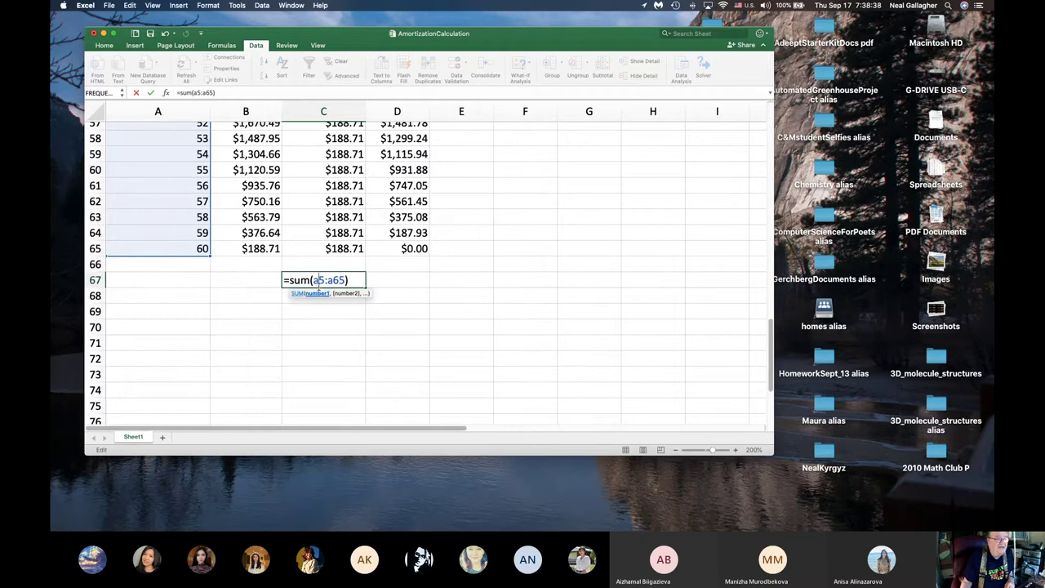
type("c")
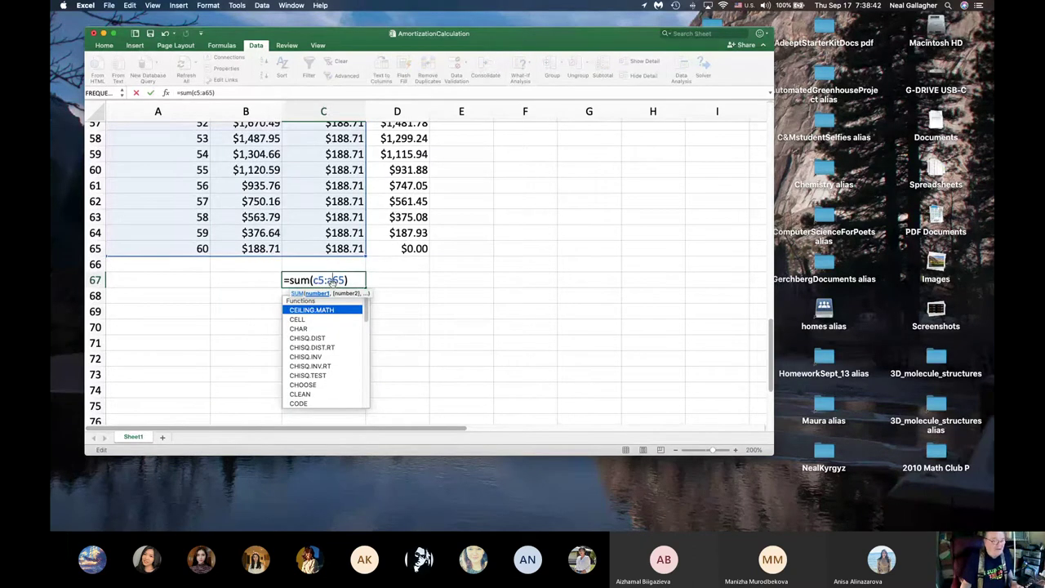
left_click(334, 280)
key("BackSpace")
type("c")
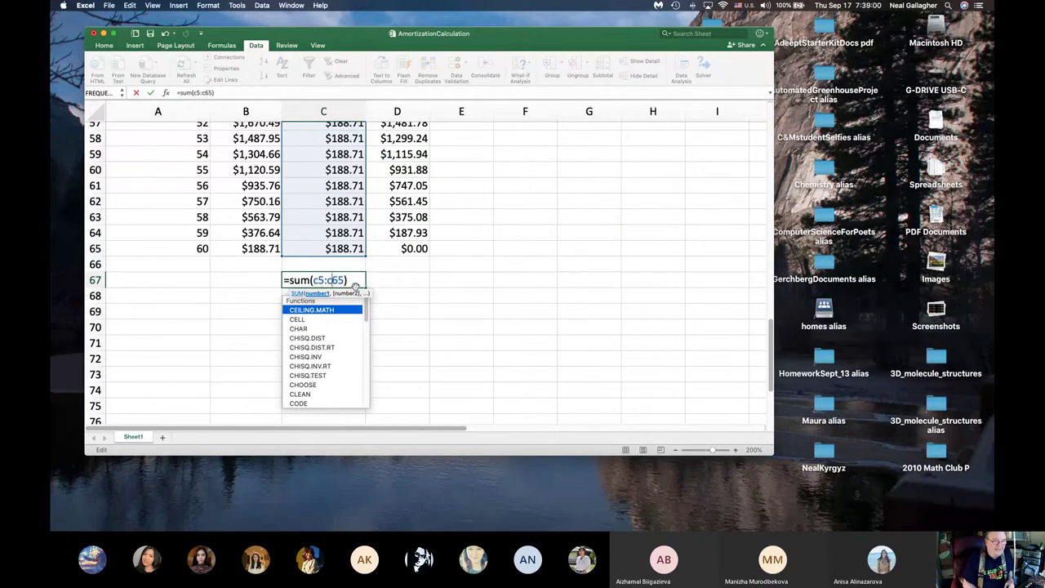
key("Return")
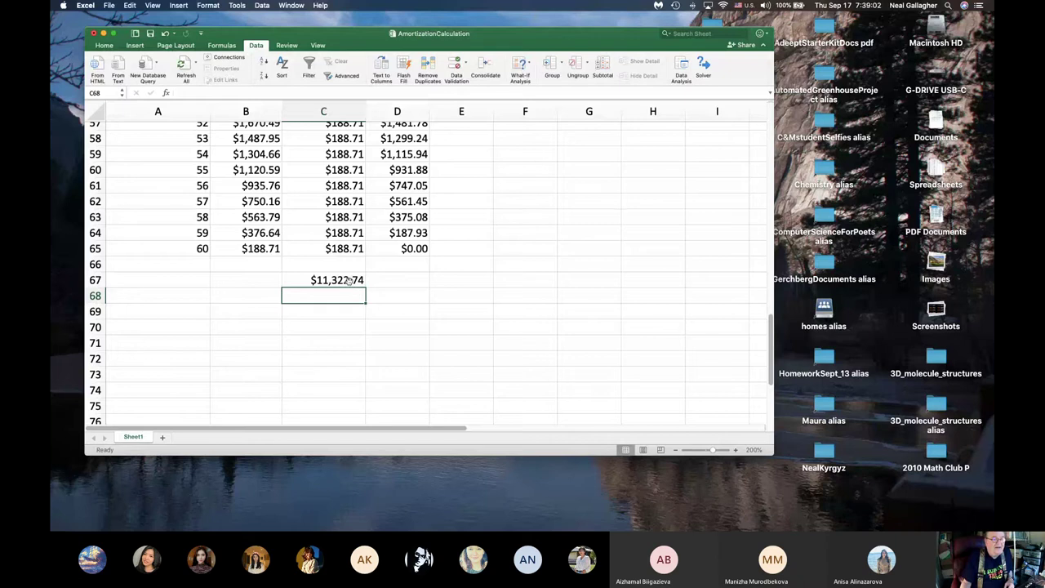
Check the =SUM(C5:C65) total in C67 and scroll back up the schedule.
left_click(325, 280)
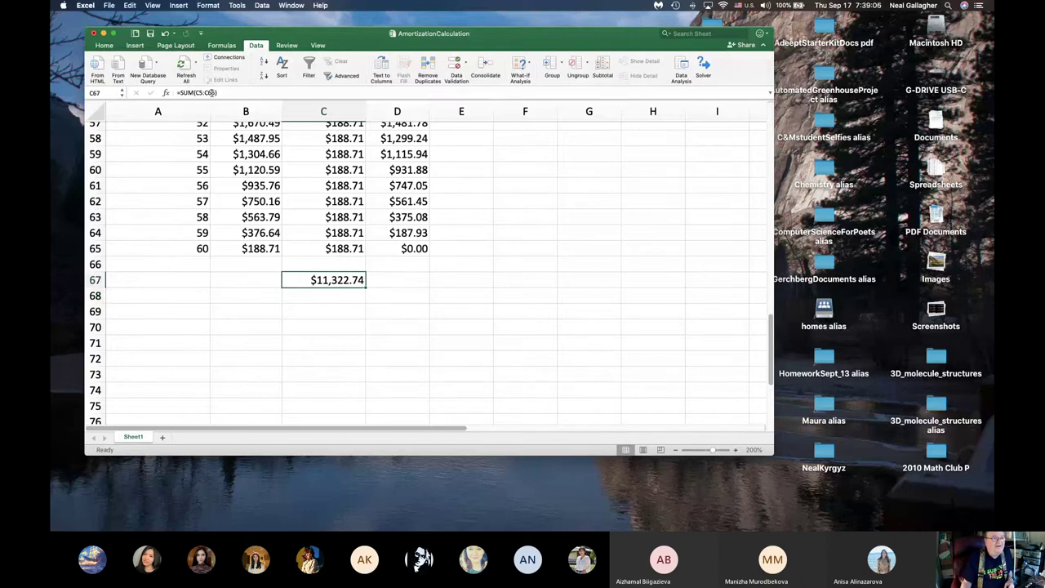
scroll(339, 247, "up", 1)
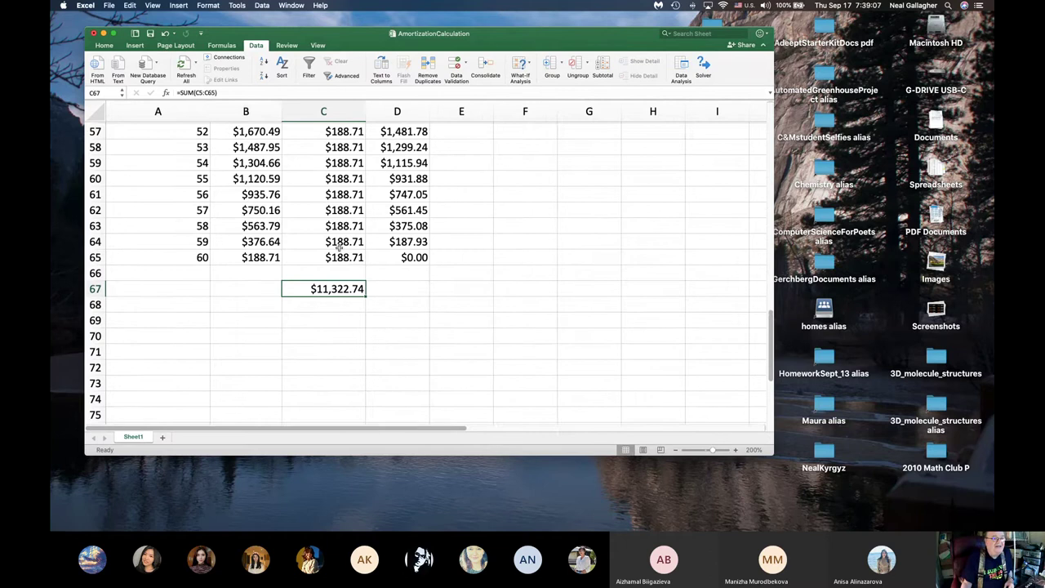
scroll(339, 247, "up", 20)
scroll(332, 214, "right", 1)
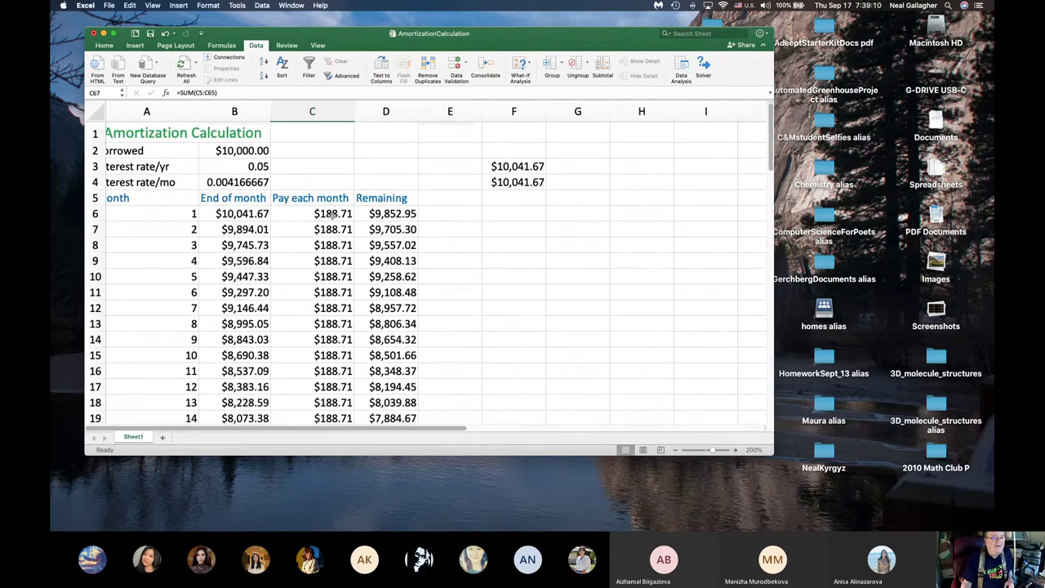
scroll(330, 357, "down", 7)
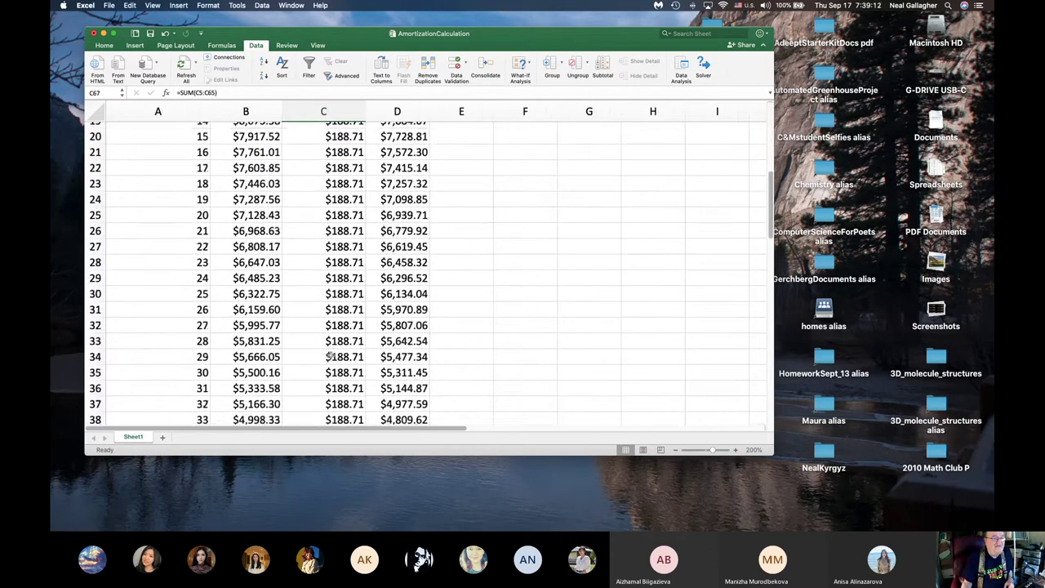
scroll(331, 357, "down", 11)
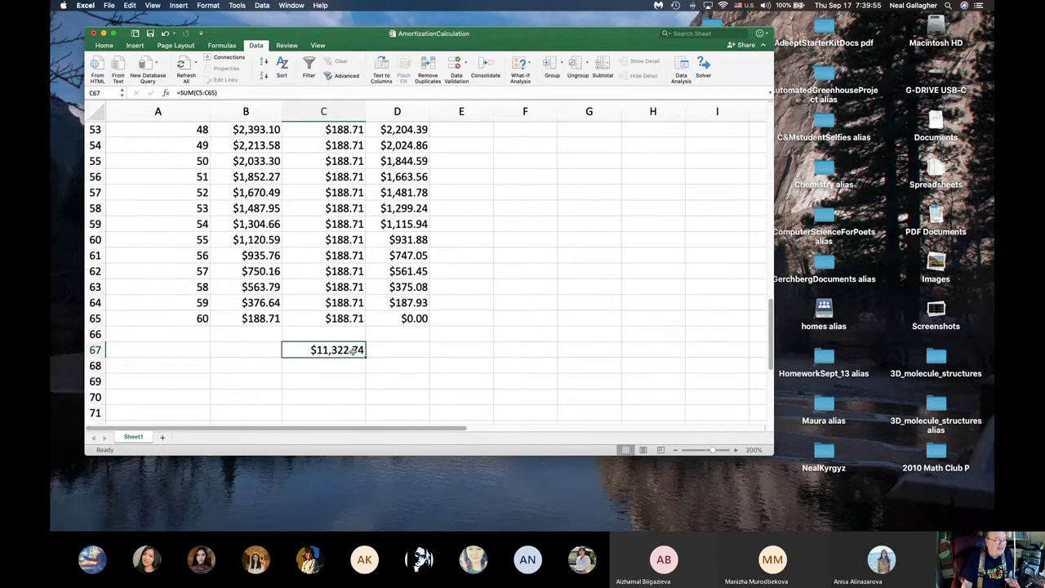
scroll(353, 349, "up", 15)
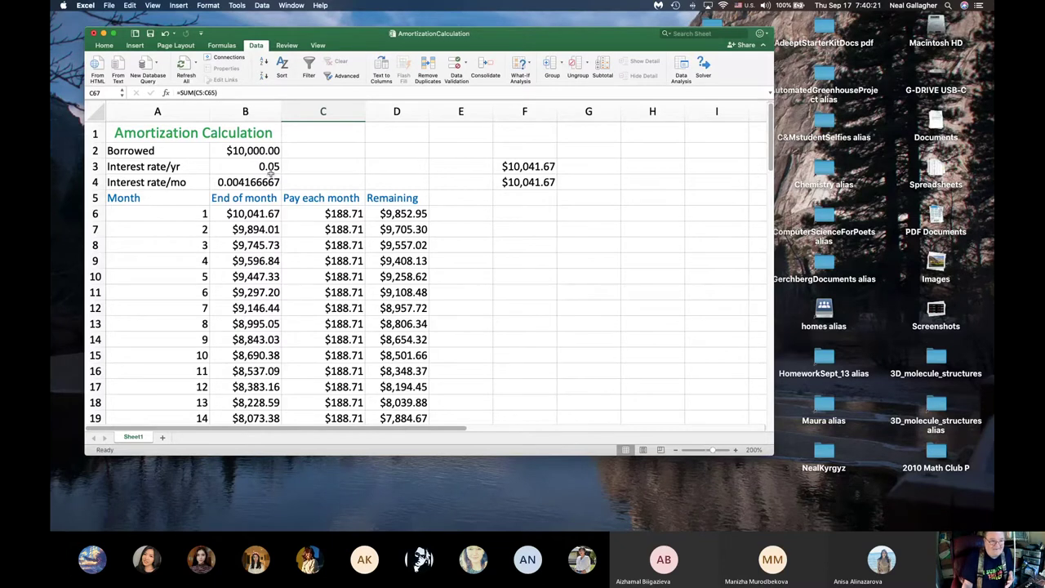
scroll(321, 253, "down", 15)
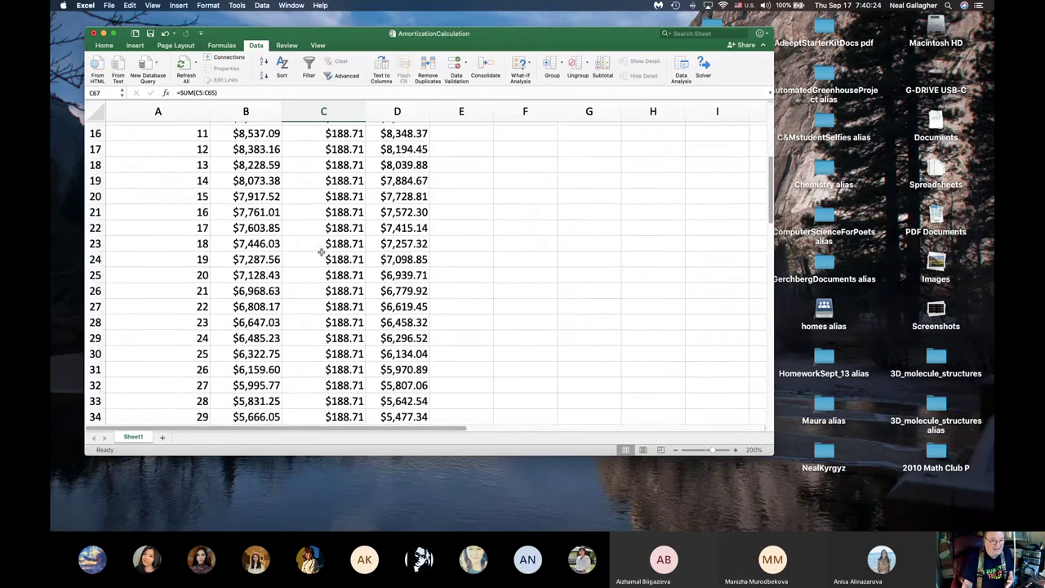
scroll(321, 253, "down", 2)
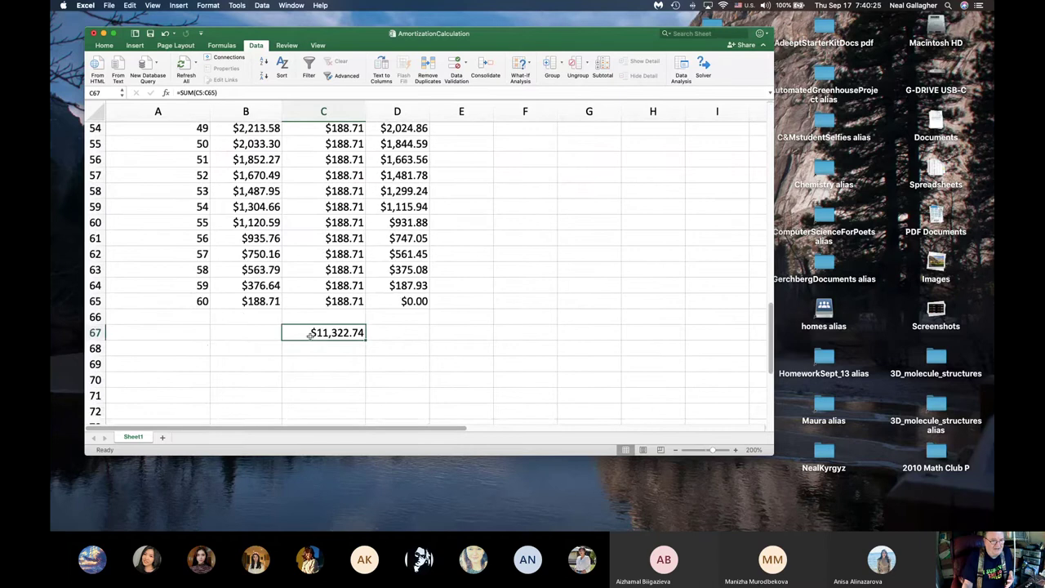
scroll(336, 313, "up", 17)
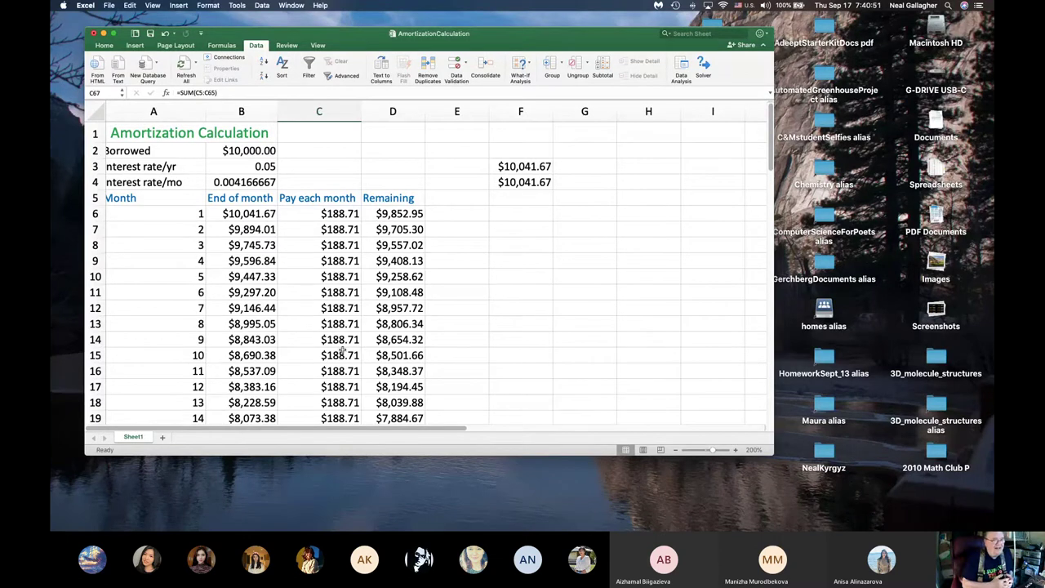
scroll(342, 352, "down", 10)
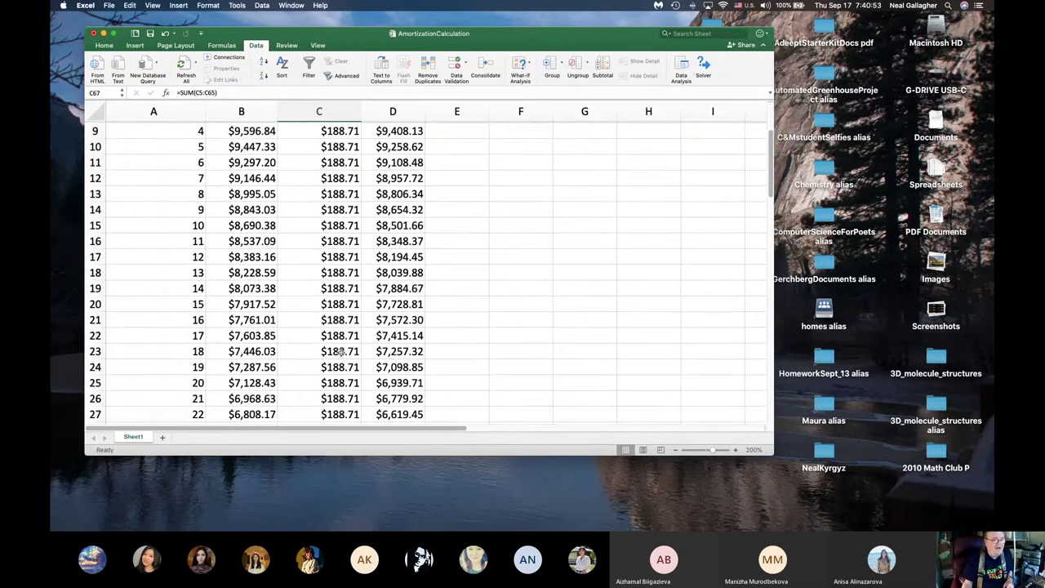
scroll(342, 352, "down", 9)
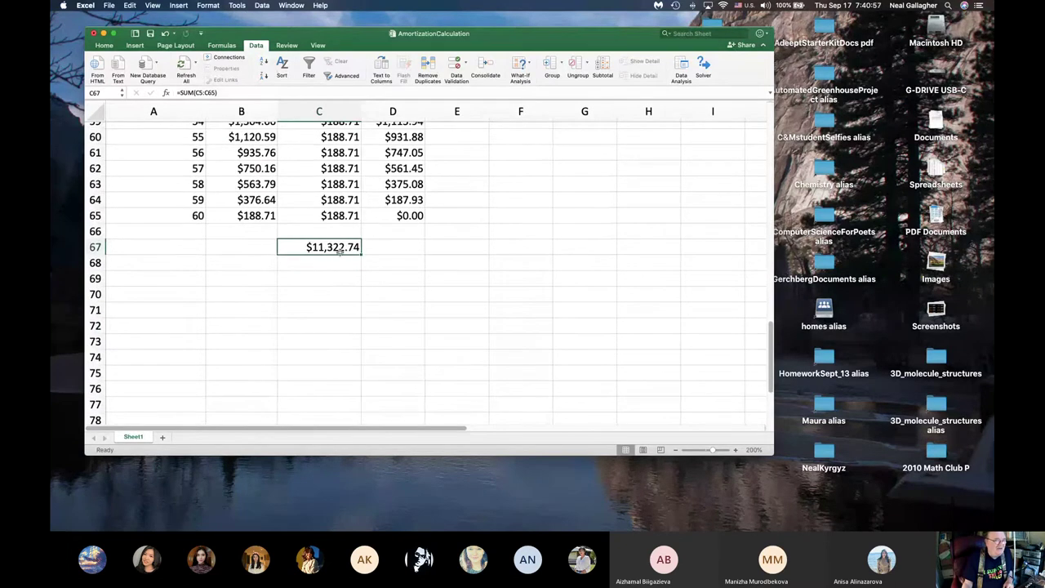
scroll(338, 251, "up", 20)
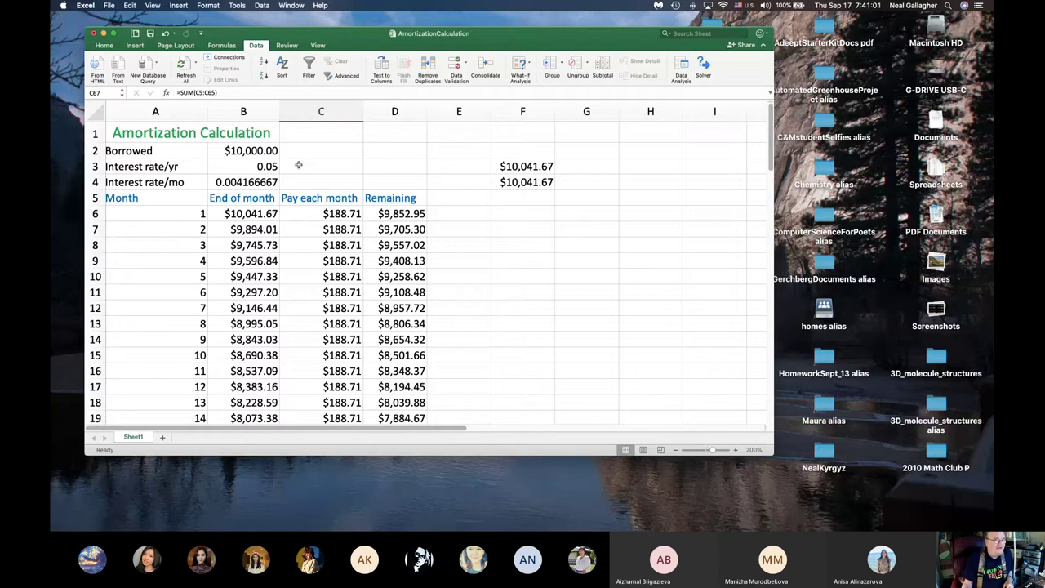
scroll(338, 289, "down", 15)
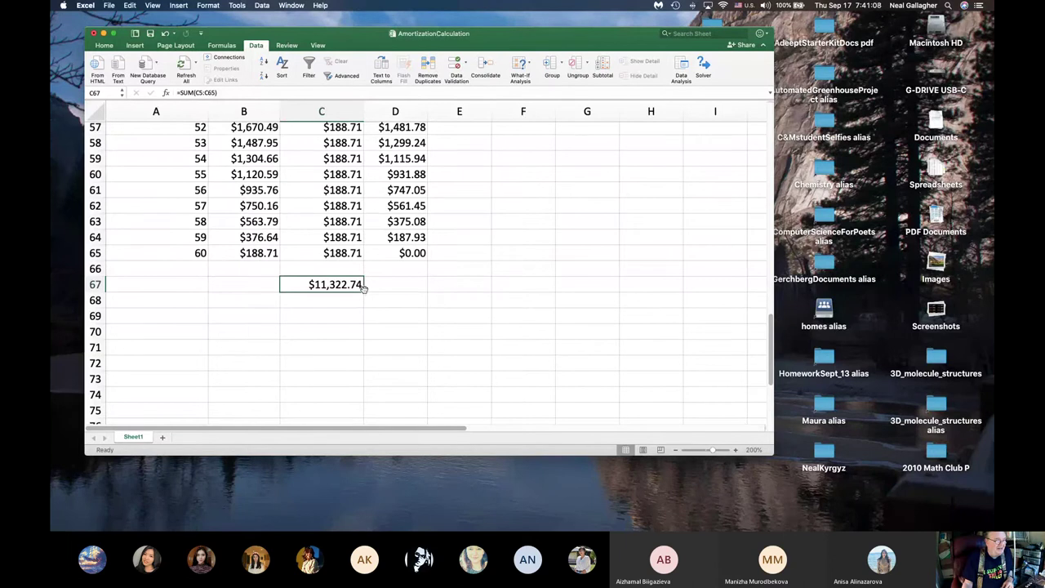
scroll(364, 286, "up", 15)
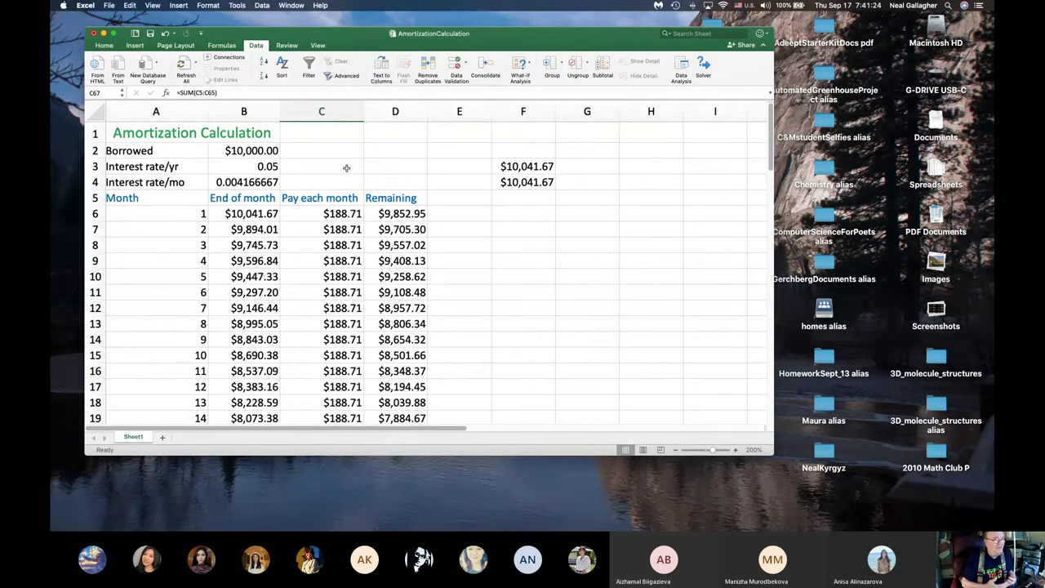
Change the annual interest rate in B3 from 0.05 to 0.045.
left_click(276, 167)
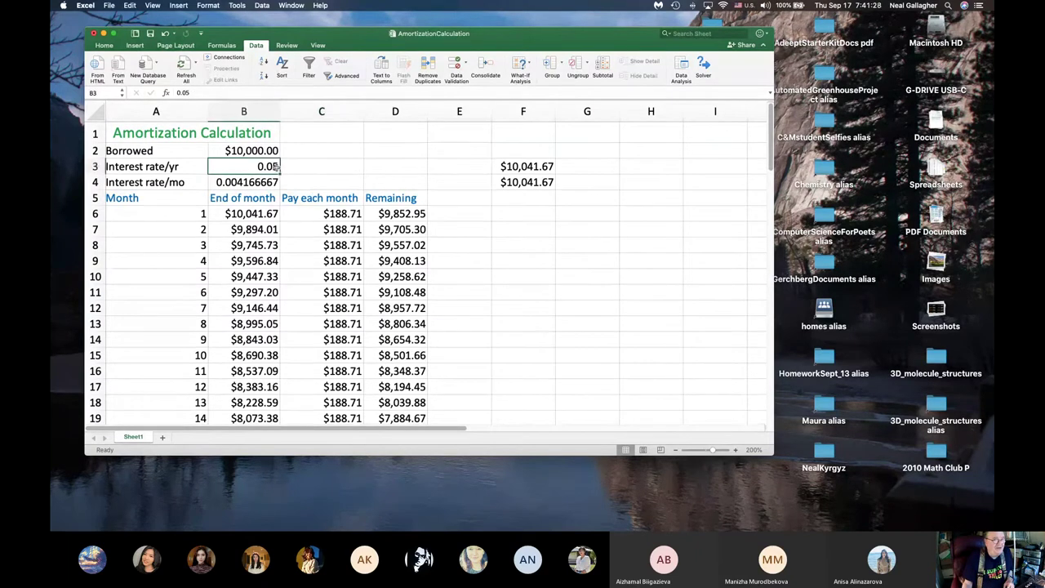
double_click(276, 166)
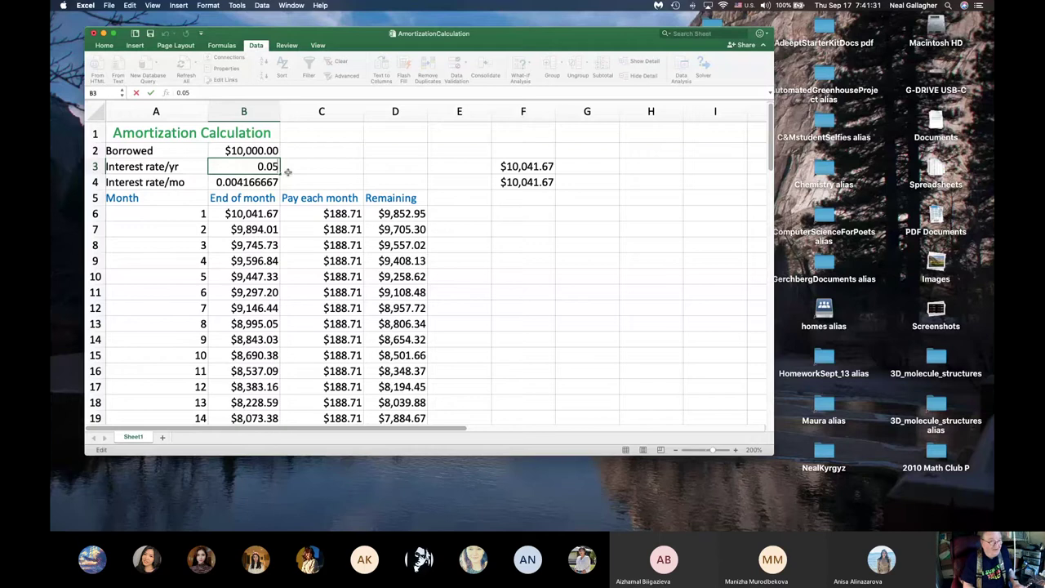
type("4")
key("Return")
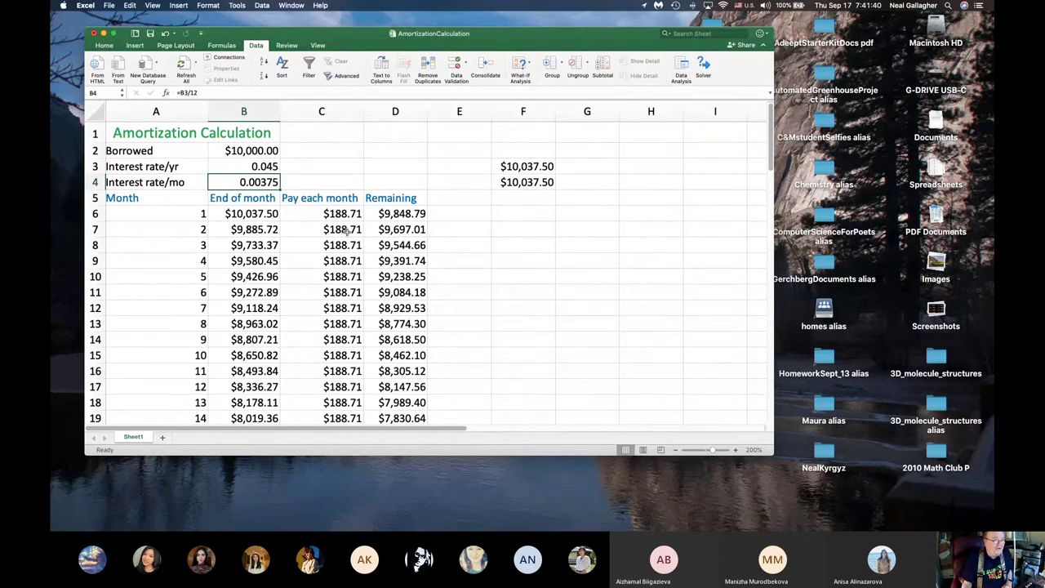
Scroll to the last row to check the final -$153.24 balance, then return.
scroll(347, 235, "down", 5)
scroll(347, 235, "down", 8)
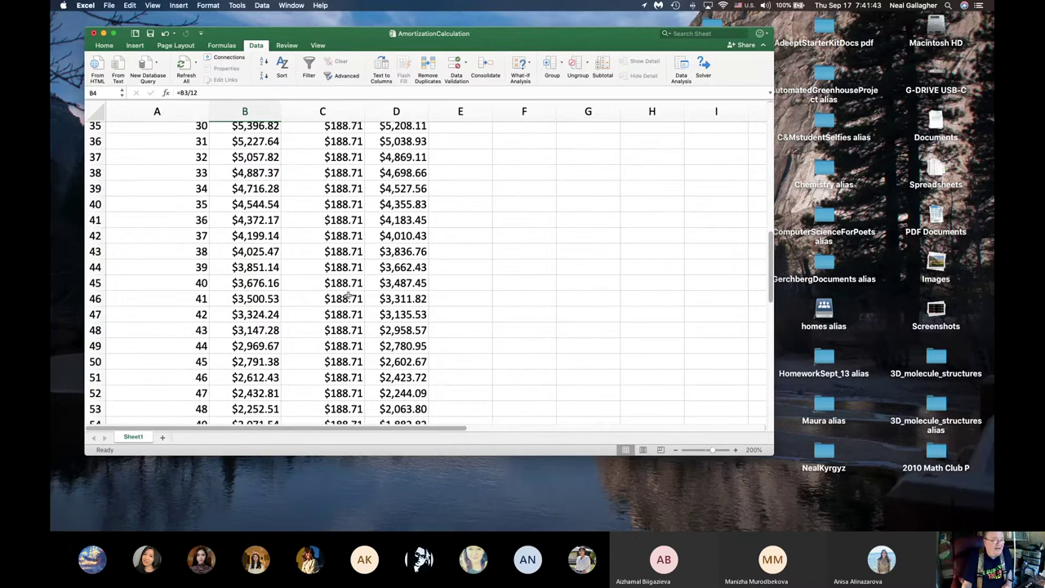
scroll(349, 295, "down", 8)
scroll(347, 296, "up", 2)
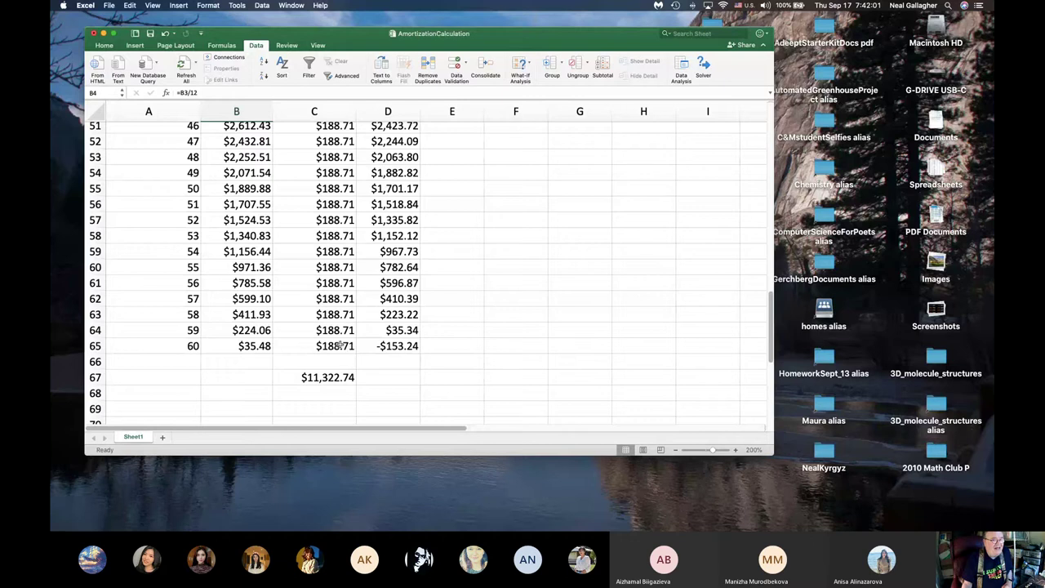
scroll(338, 343, "up", 5)
scroll(337, 343, "up", 15)
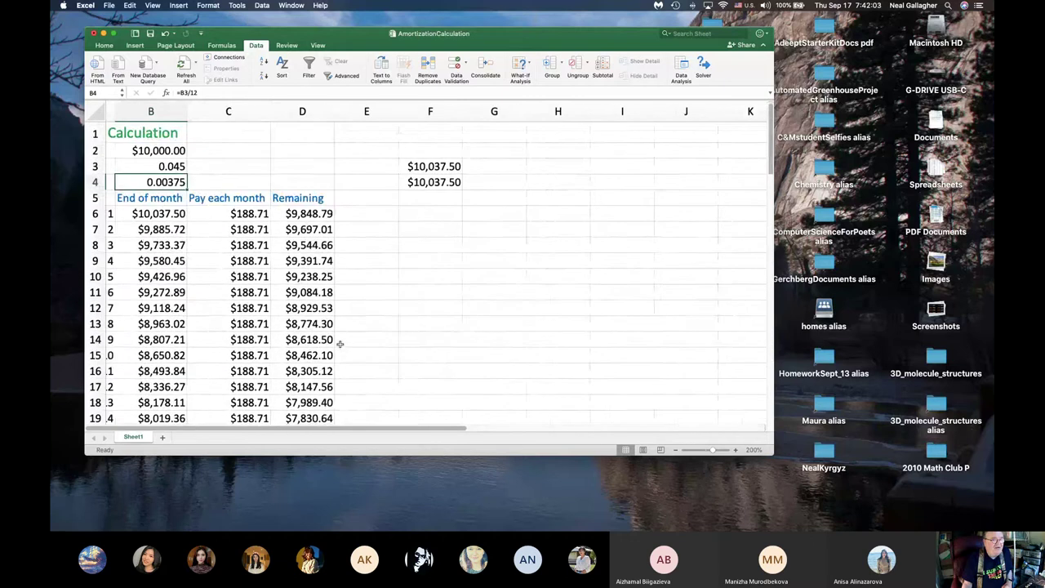
scroll(347, 245, "left", 2)
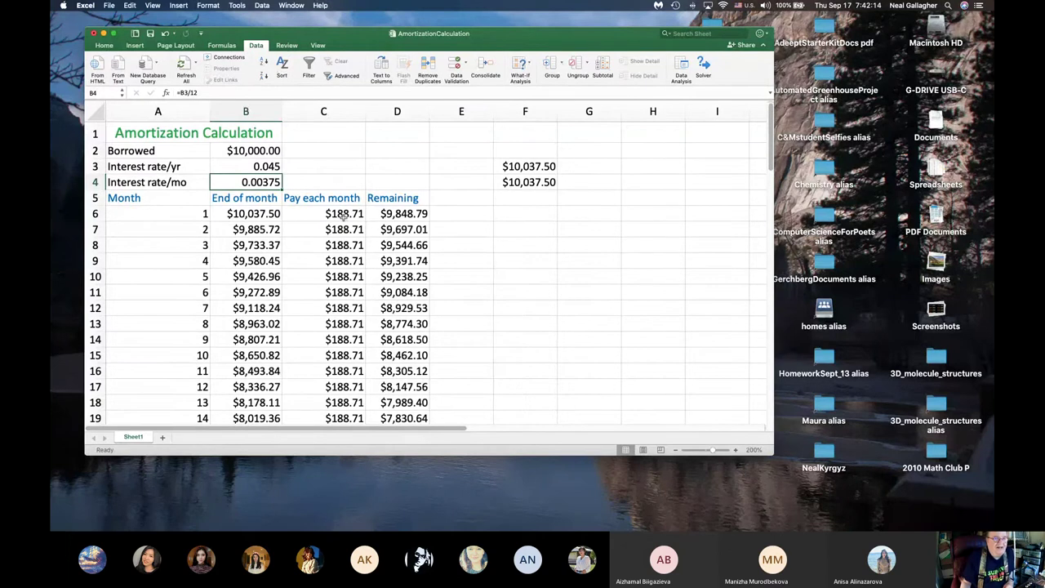
Start a Goal Seek and set its target cell to D65's final balance.
left_click(529, 64)
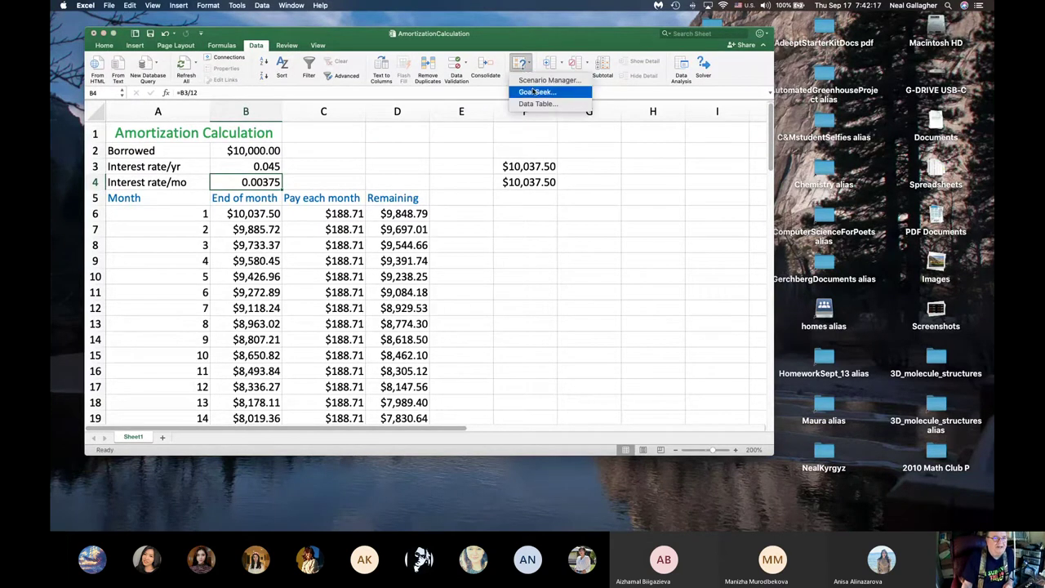
left_click(532, 92)
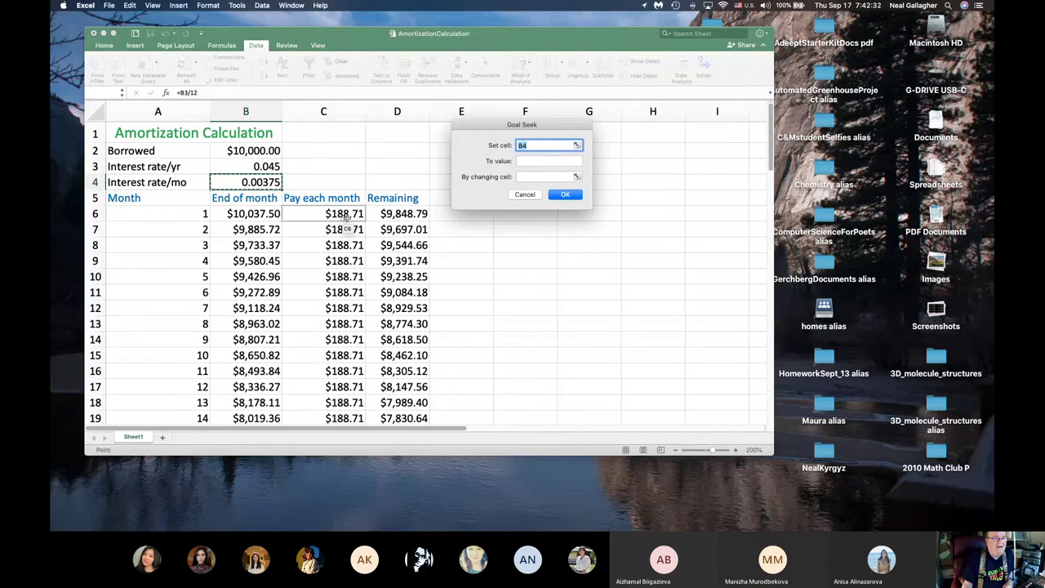
left_click(535, 145)
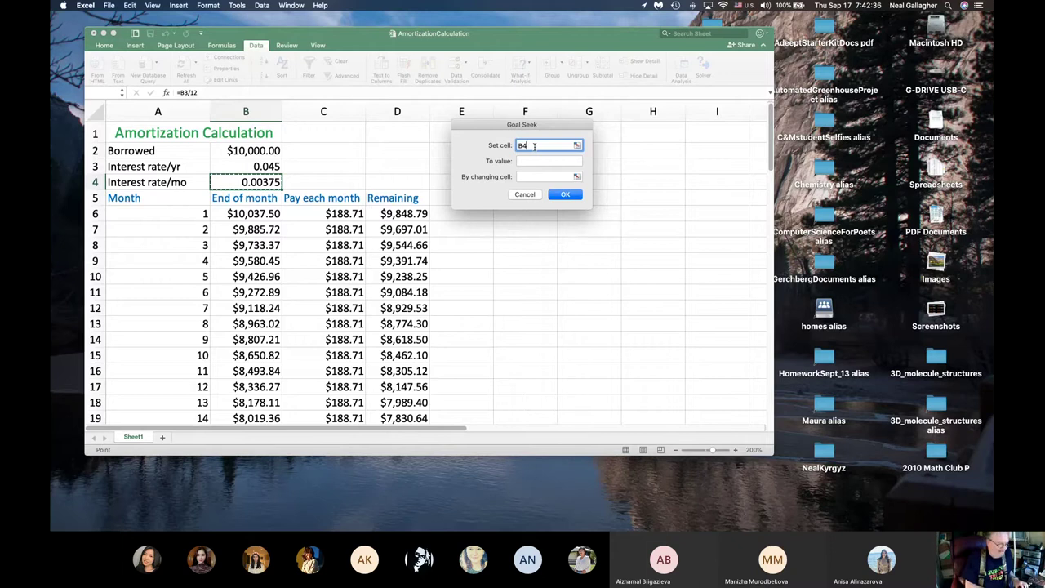
left_click(345, 214)
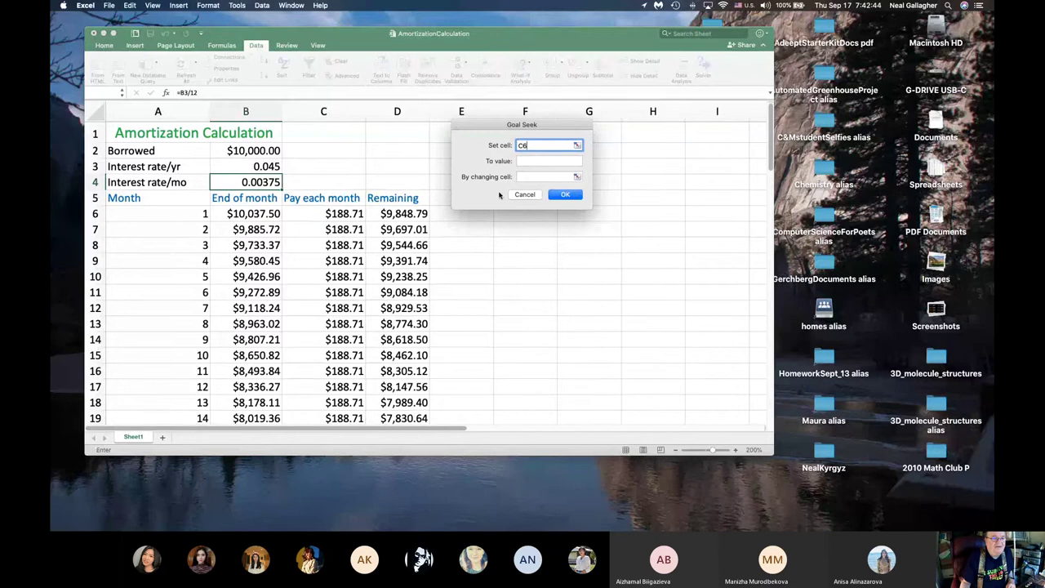
scroll(360, 300, "down", 8)
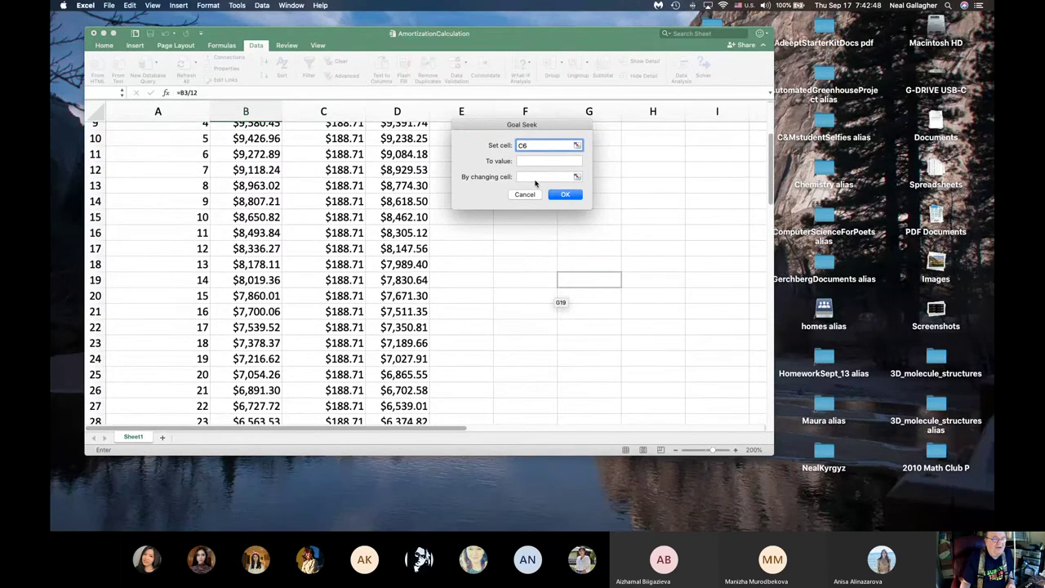
scroll(403, 201, "up", 8)
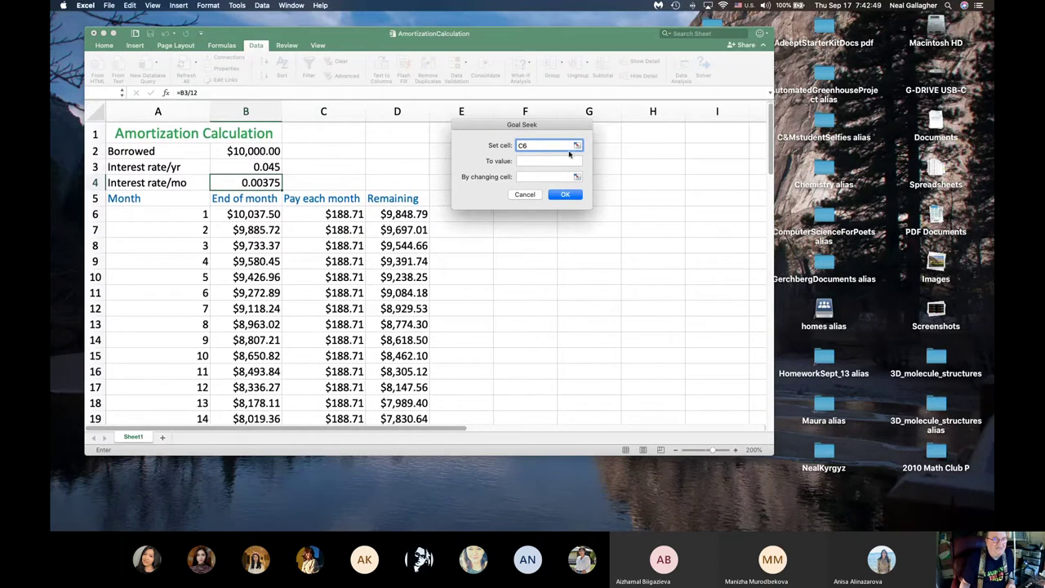
key("BackSpace")
key("BackSpace")
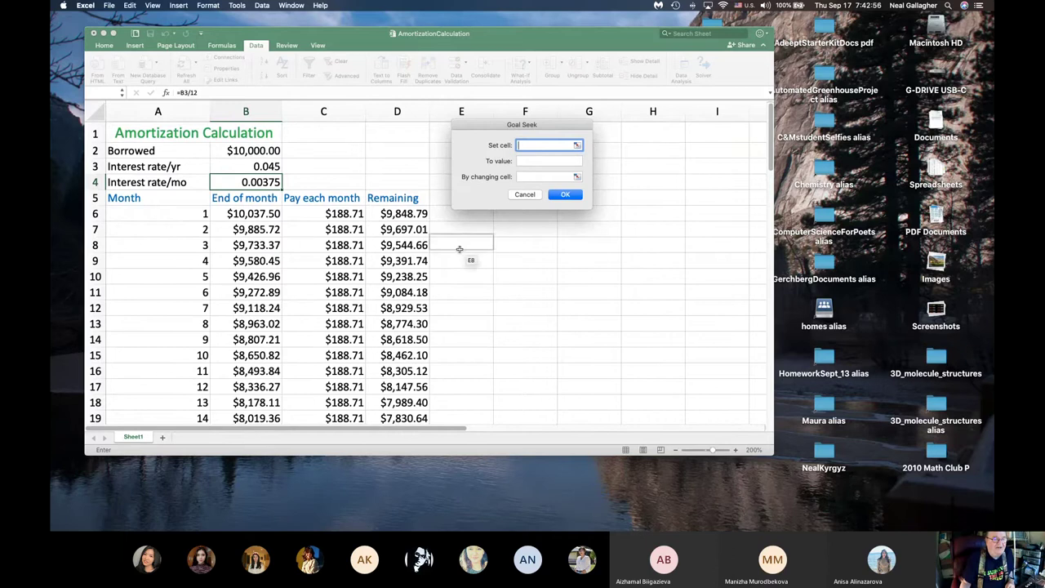
scroll(401, 277, "down", 10)
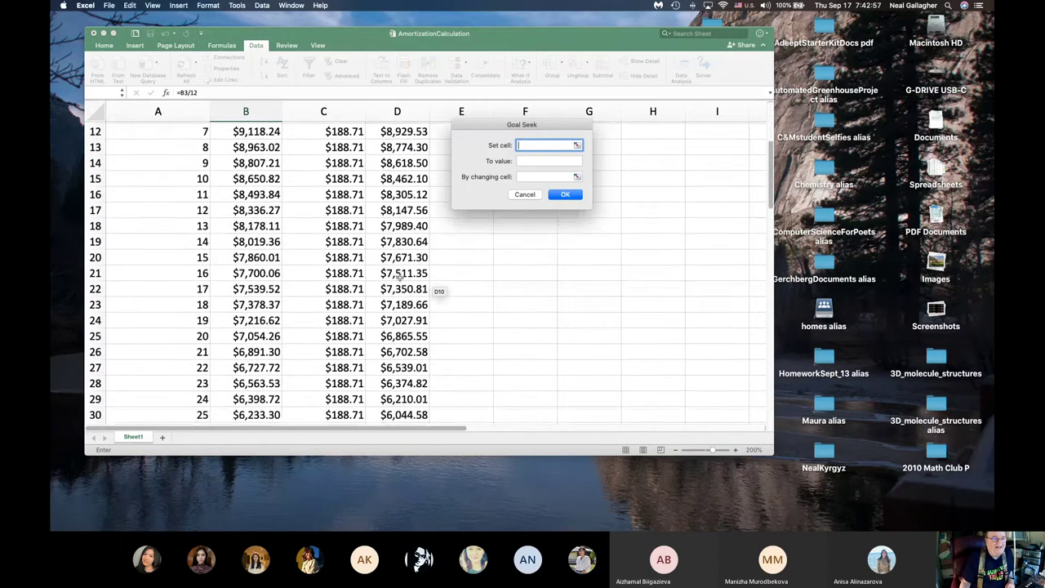
scroll(401, 279, "down", 17)
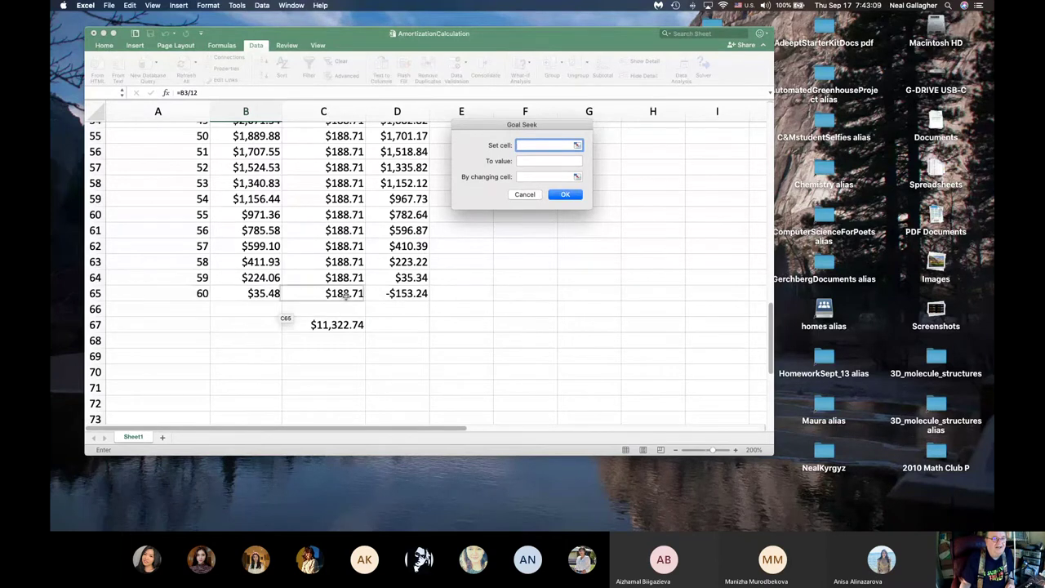
left_click(416, 294)
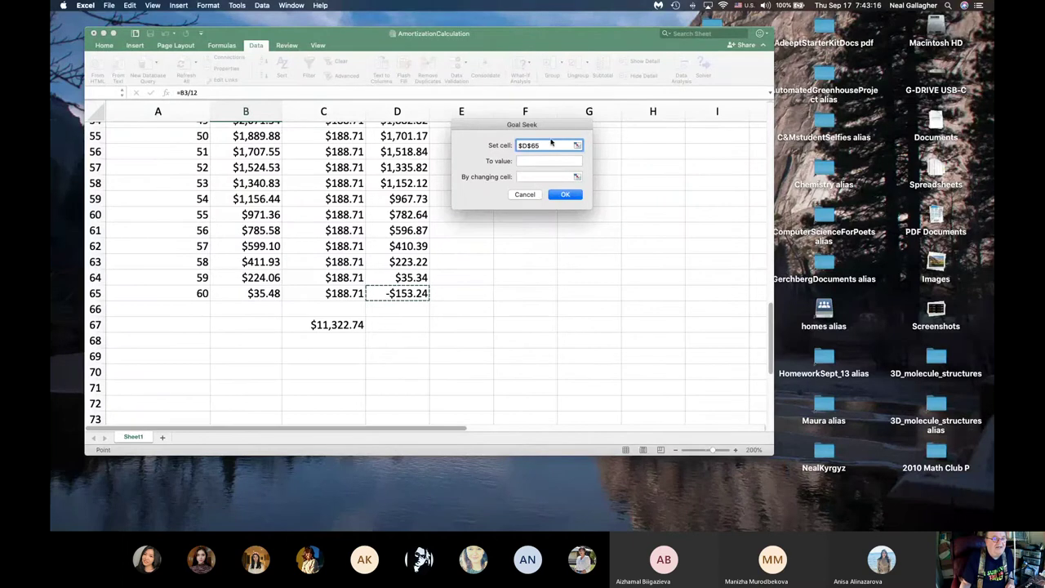
Solve for D65 = 0 by changing C6, giving $186.43 monthly payments.
left_click(540, 160)
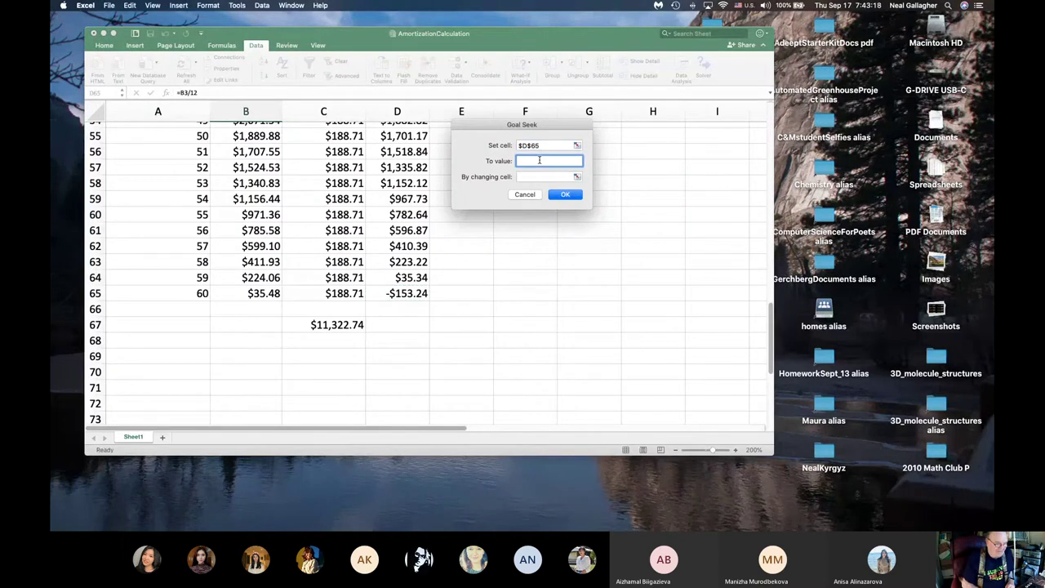
type("0")
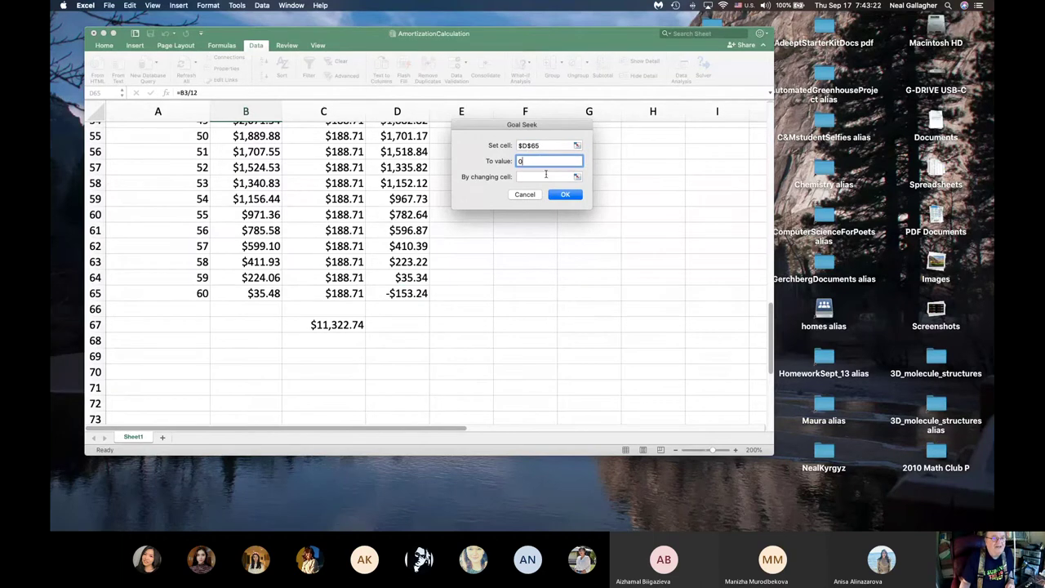
left_click(544, 177)
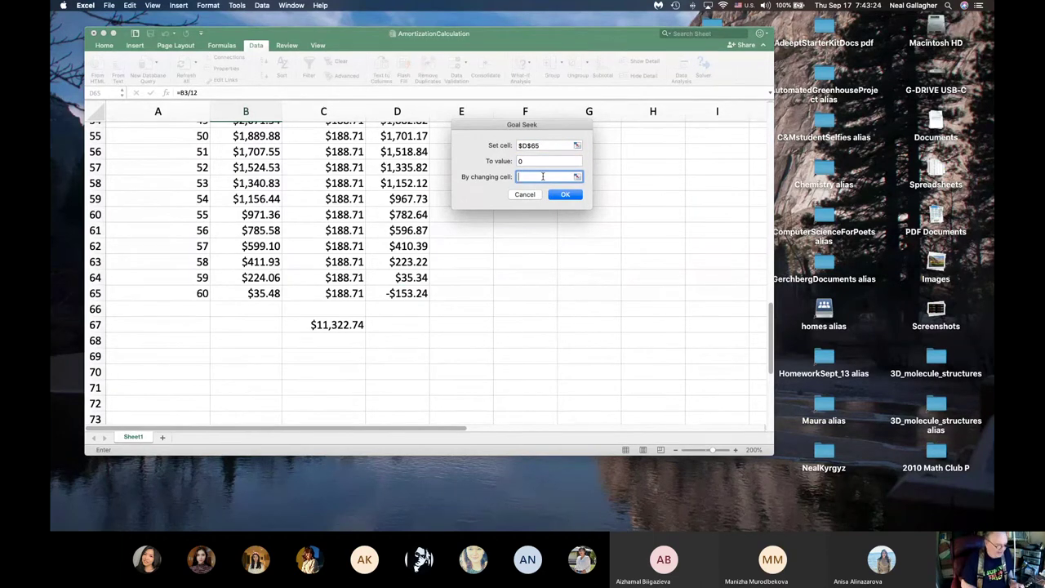
type("c6")
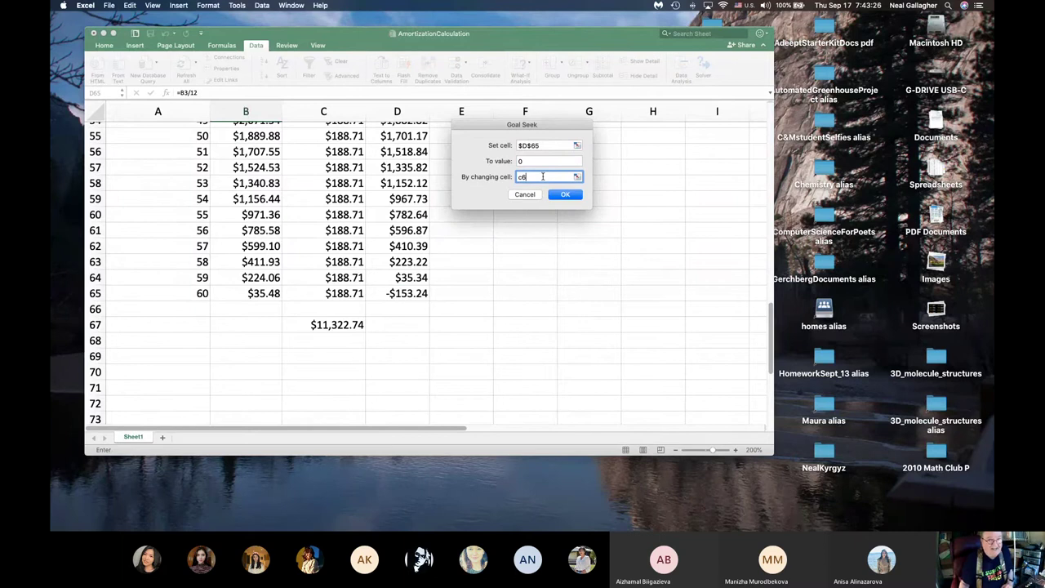
scroll(326, 214, "up", 15)
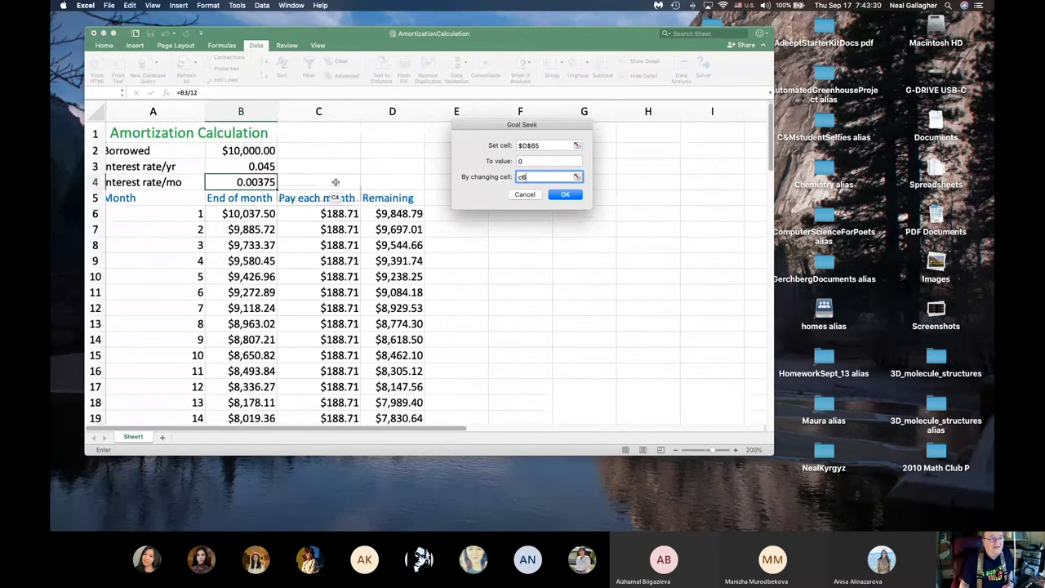
left_click(565, 194)
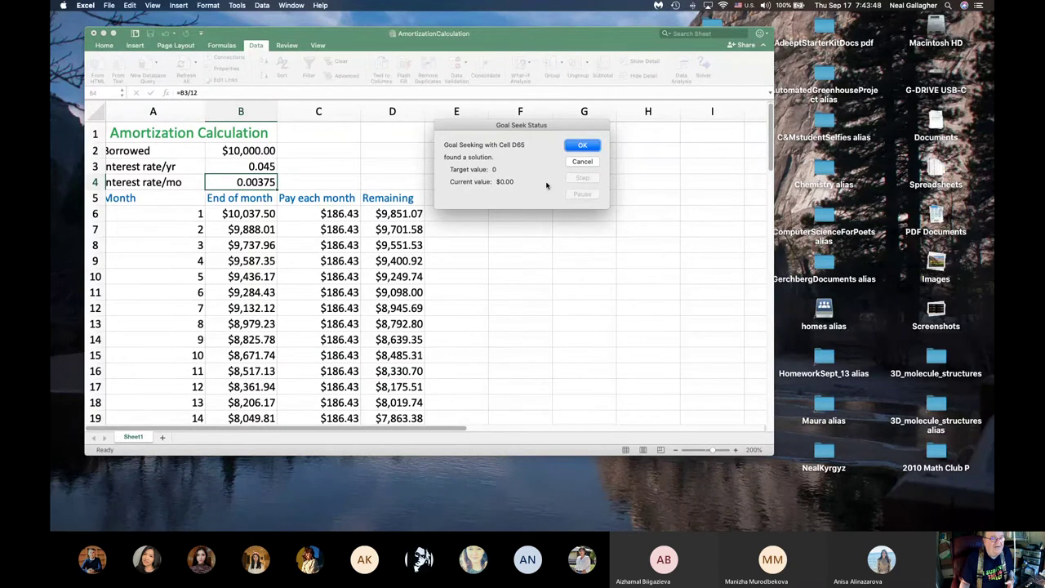
Accept the Goal Seek result and check the $0.00 final balance and $11,185.81 total.
left_click(583, 146)
scroll(347, 275, "down", 15)
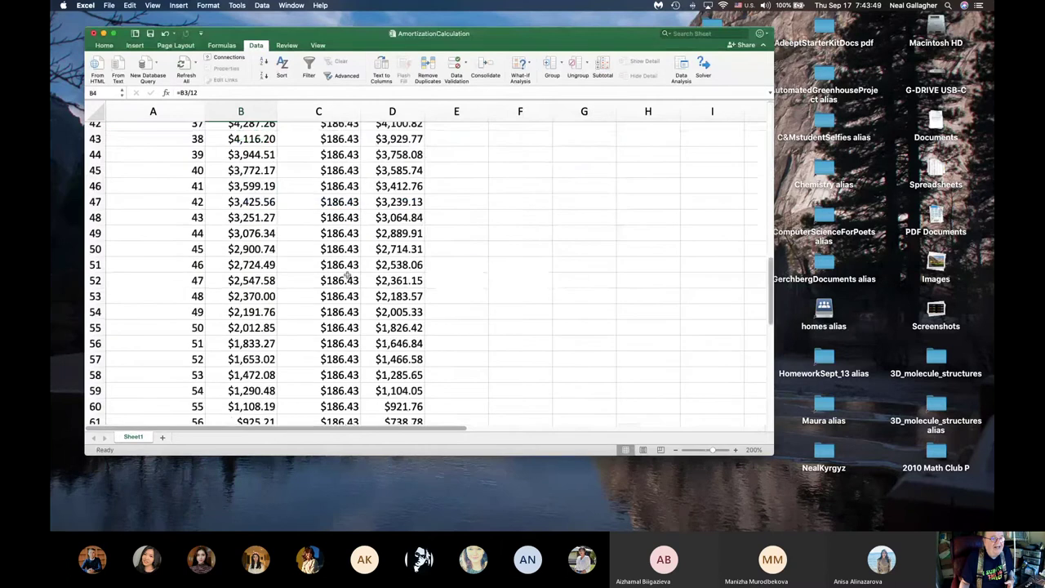
scroll(347, 276, "up", 5)
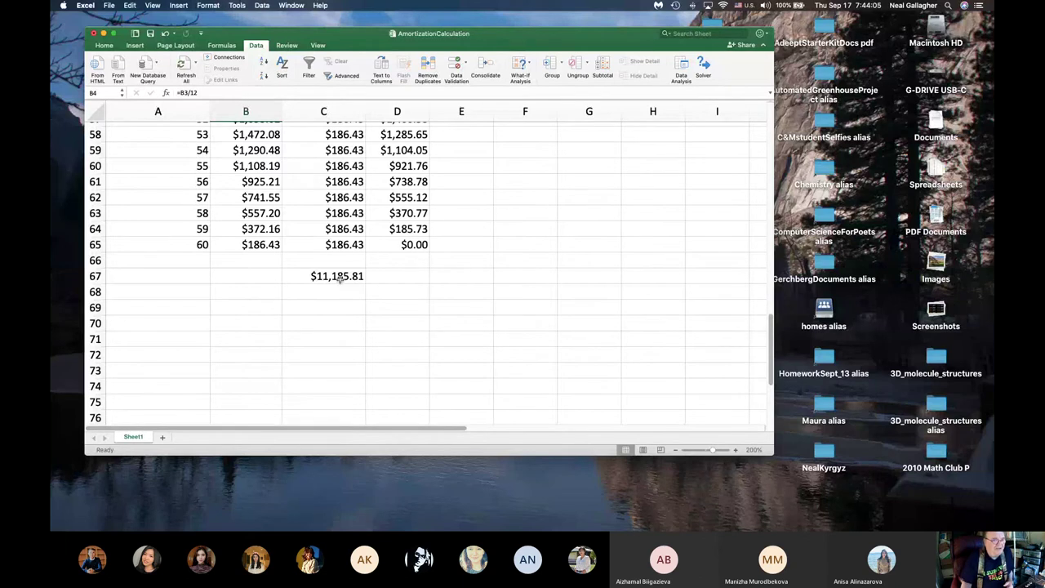
scroll(343, 280, "up", 15)
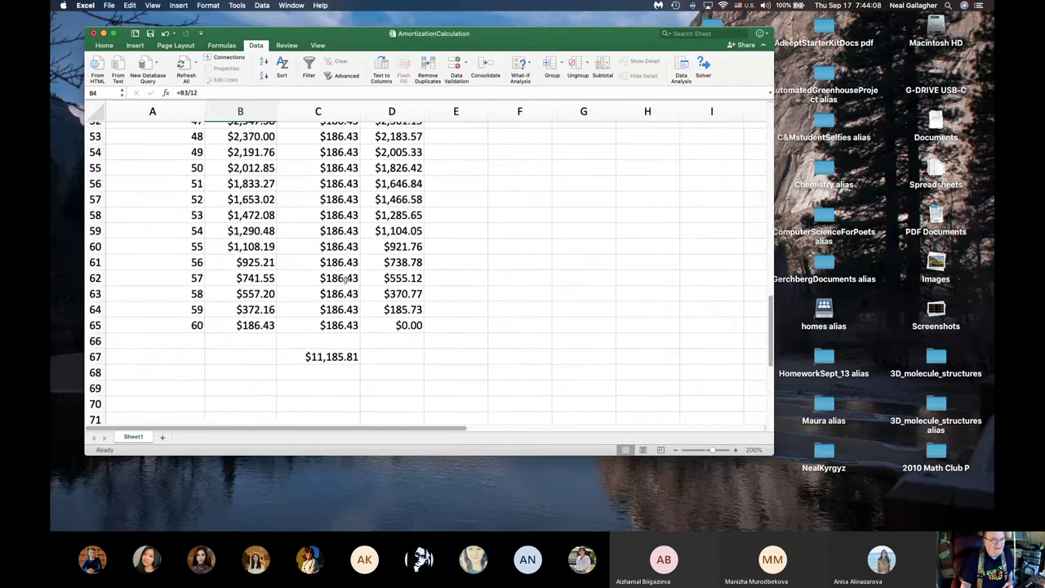
scroll(349, 281, "up", 5)
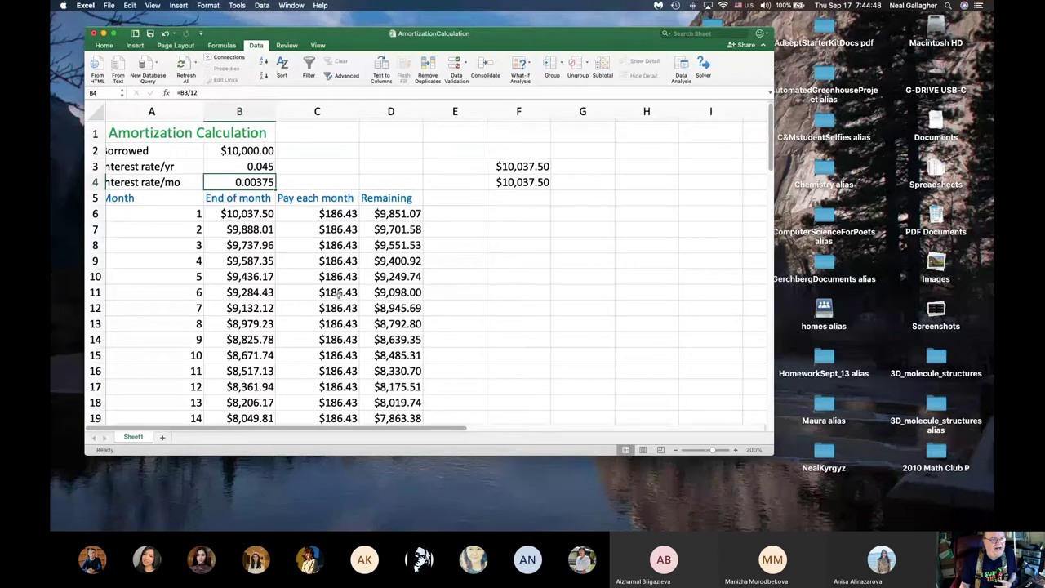
Change the C6 payment to 200 and review balances ending at -$911.15 and $12,000.00 total.
double_click(319, 213)
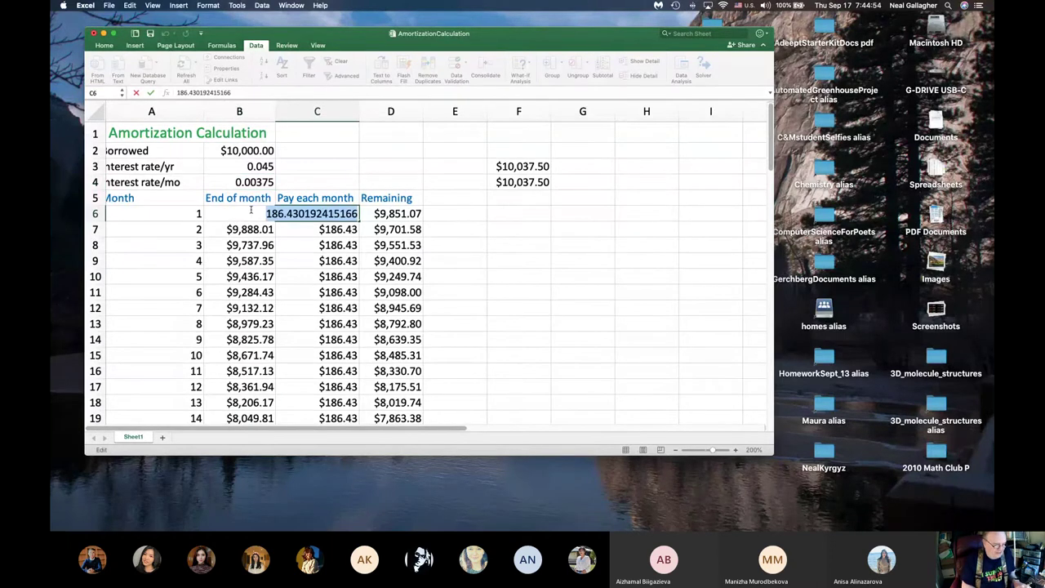
type("200")
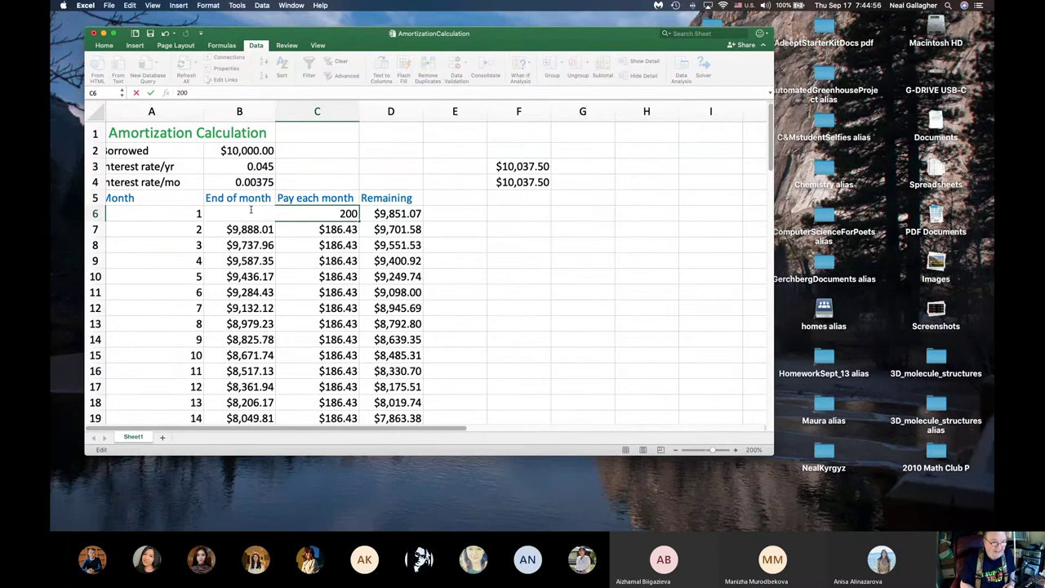
key("Return")
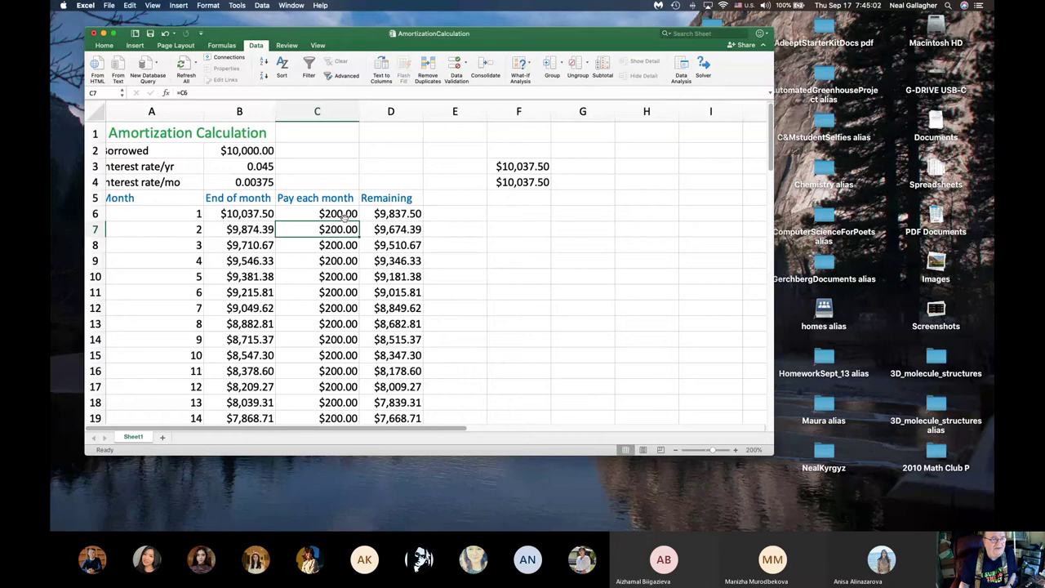
scroll(344, 214, "down", 15)
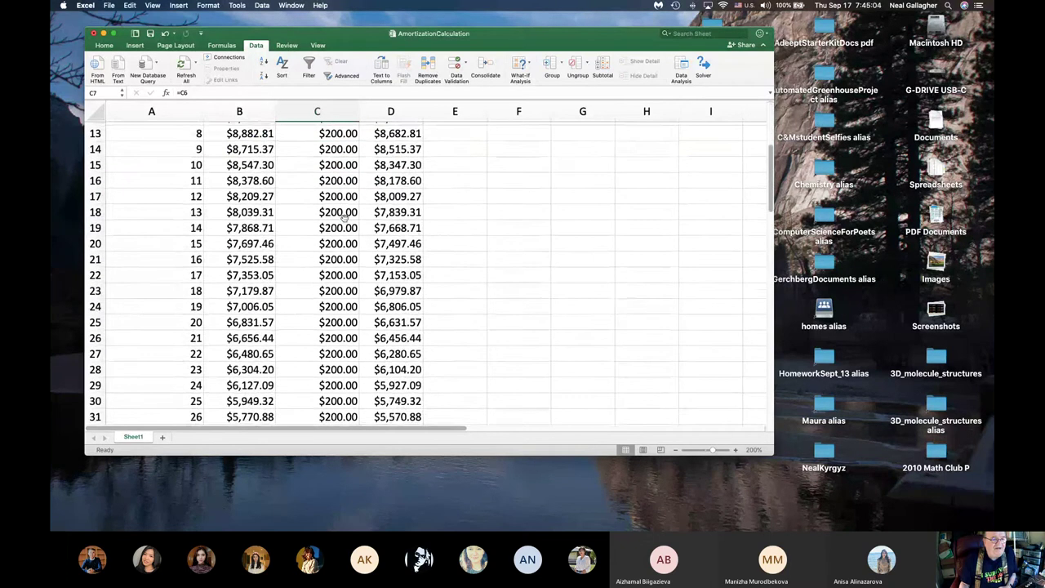
scroll(345, 218, "down", 3)
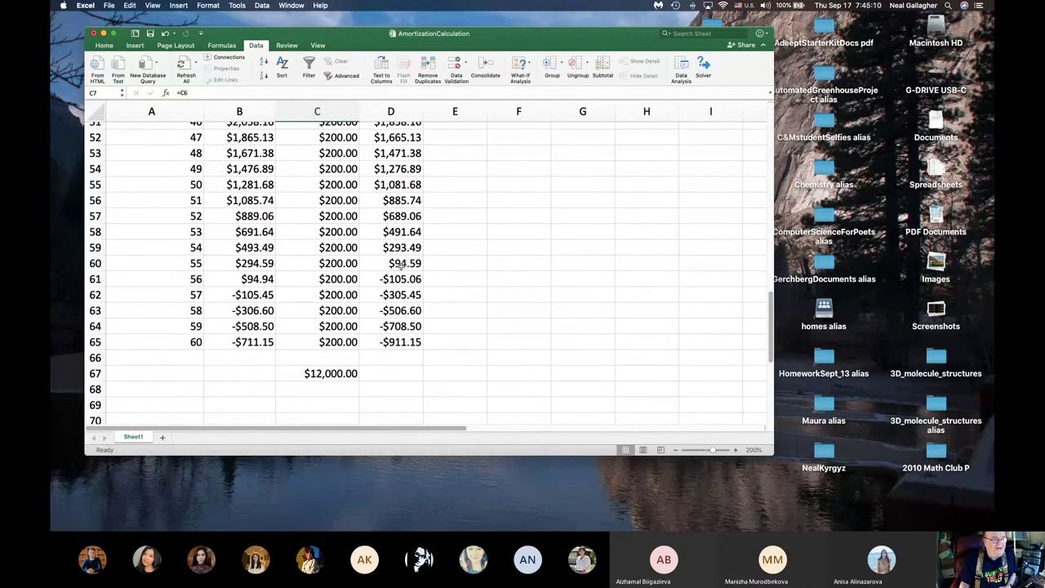
scroll(308, 413, "up", 1)
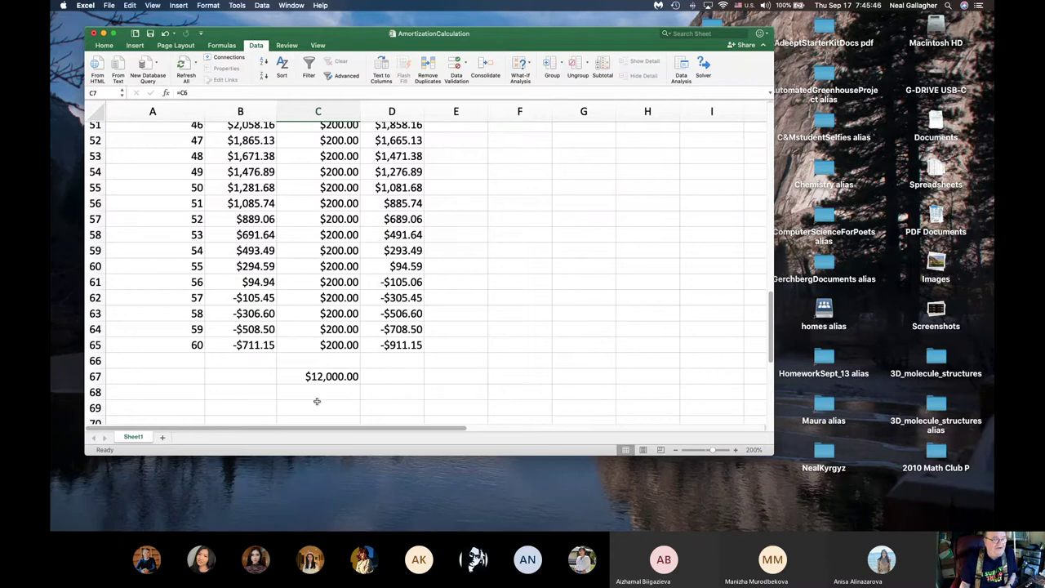
scroll(323, 398, "up", 20)
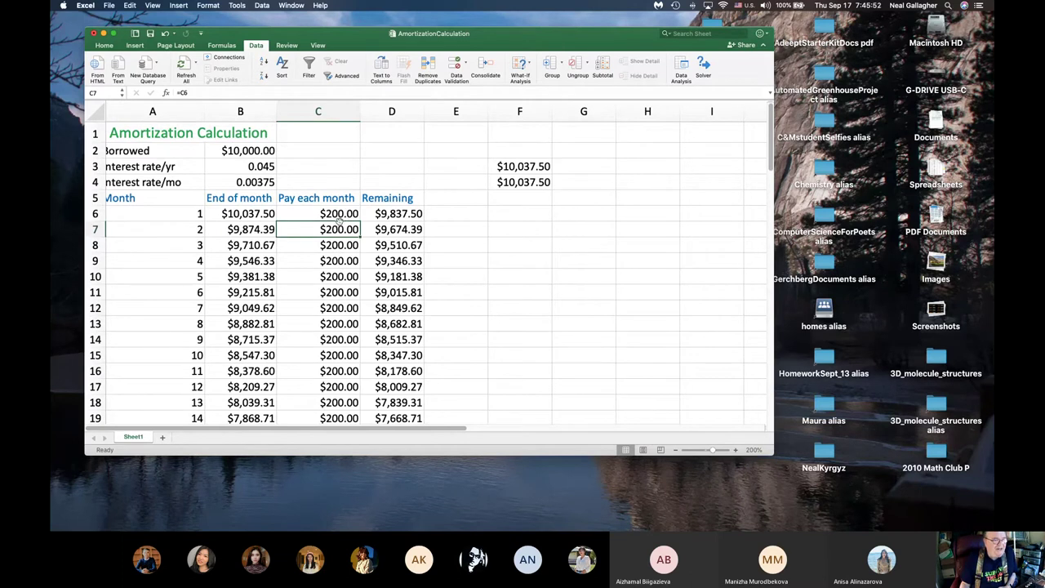
scroll(338, 234, "left", 1)
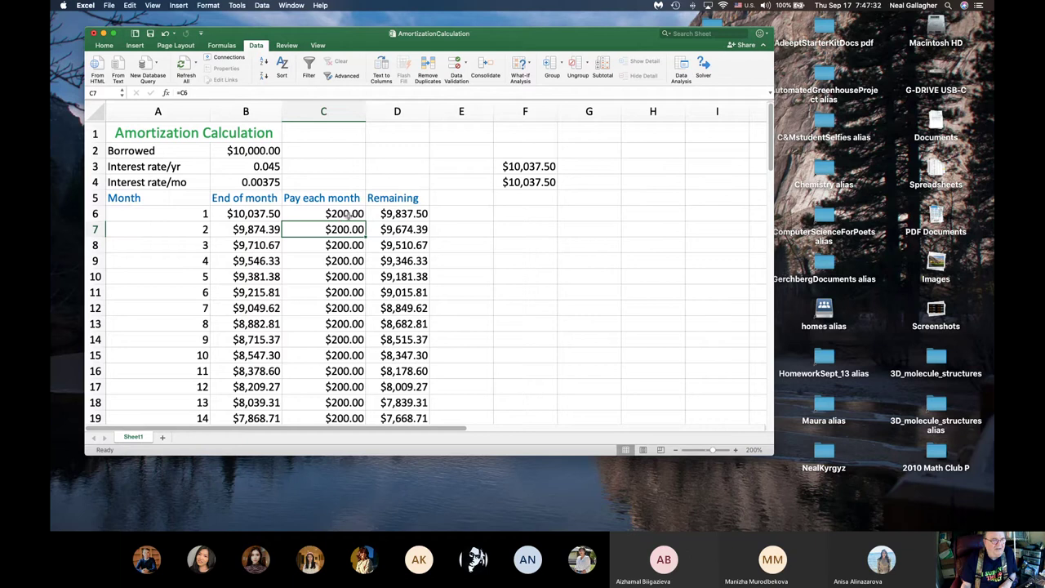
scroll(344, 216, "down", 7)
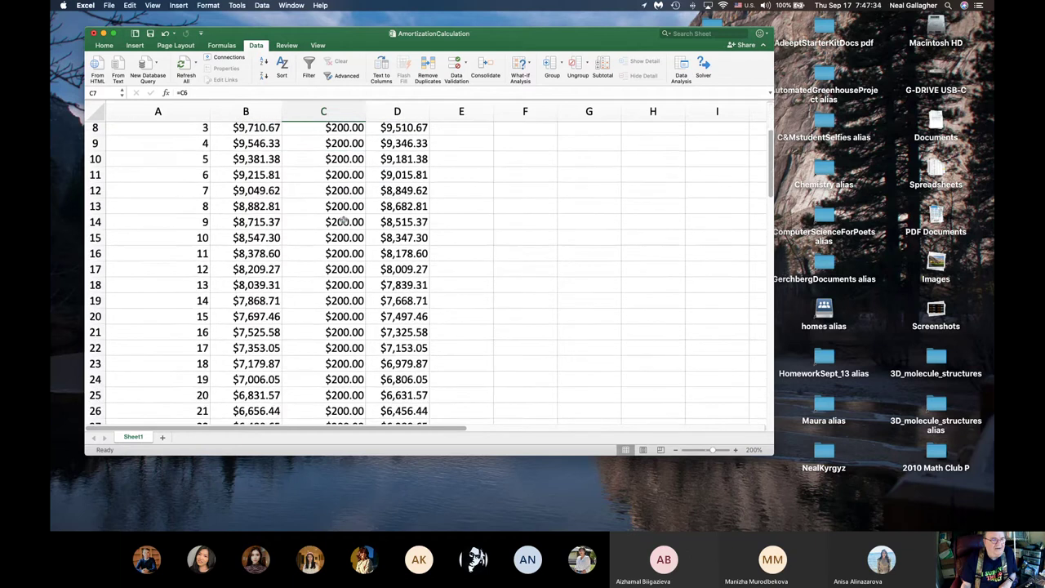
scroll(344, 215, "up", 7)
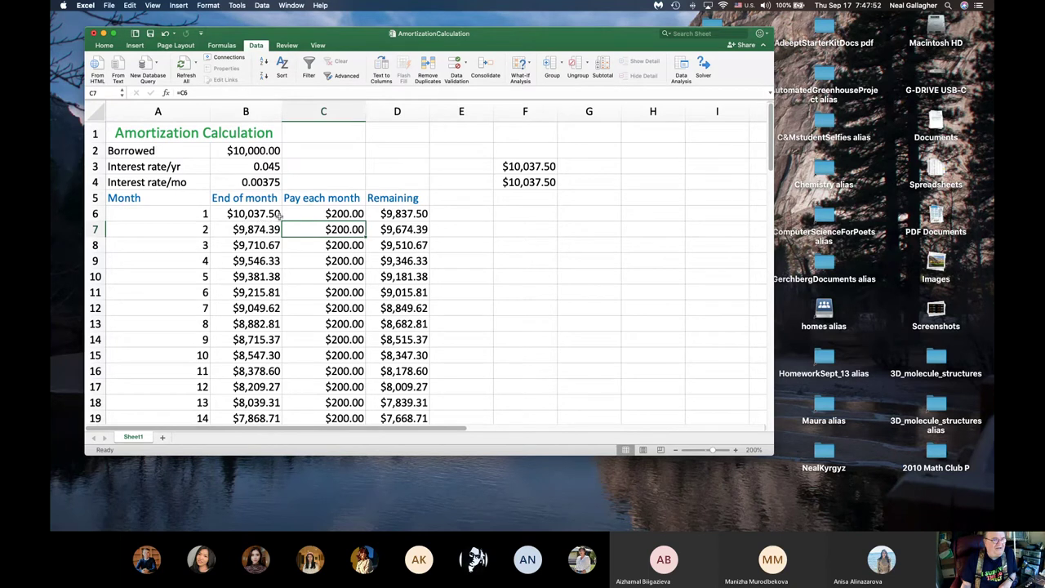
Enter 40 as the C6 payment and review balances recalculated from $9,997.50 downward.
left_click(352, 213)
double_click(352, 213)
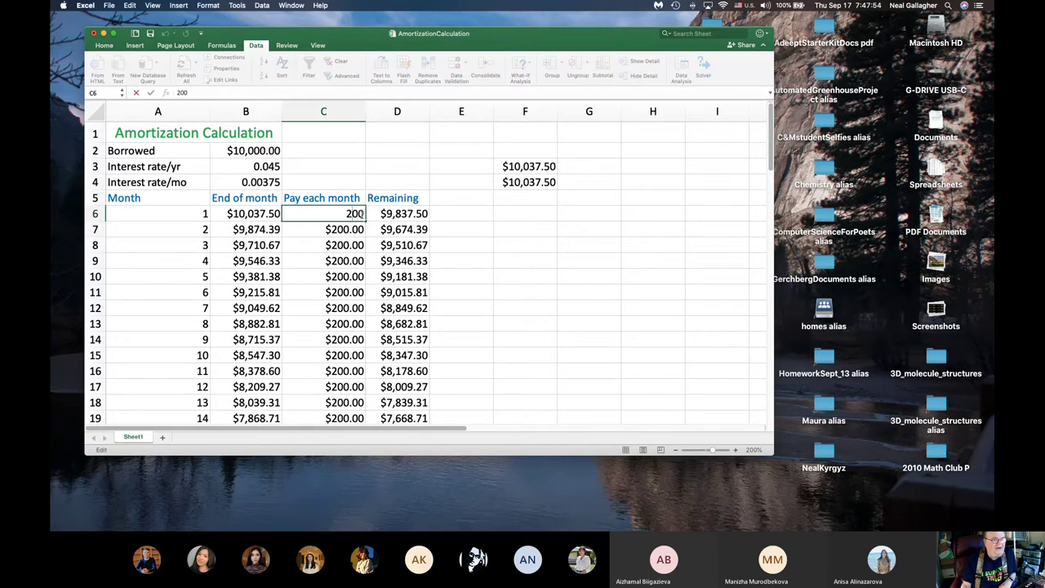
double_click(347, 213)
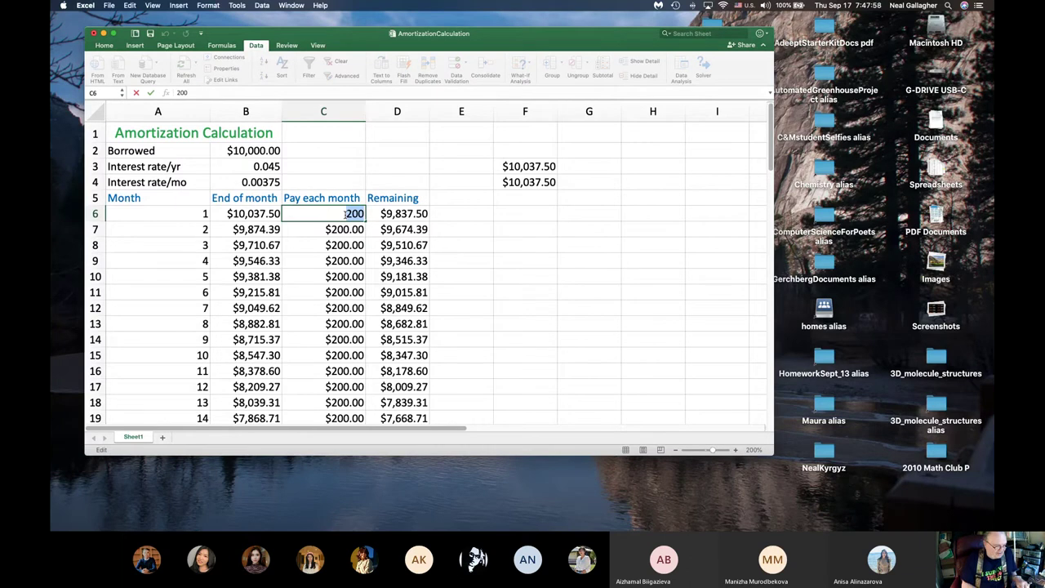
type("40")
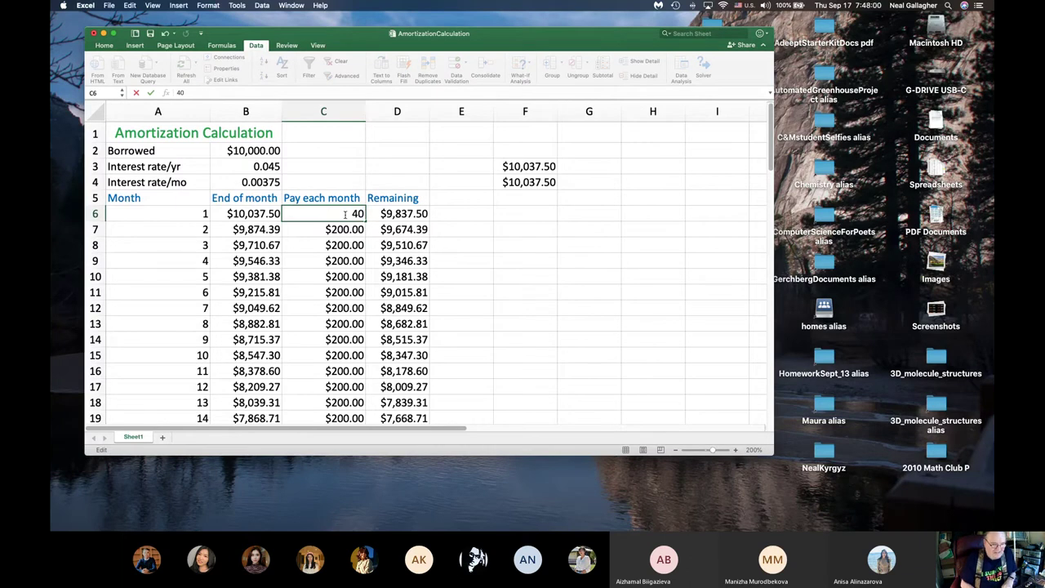
key("Return")
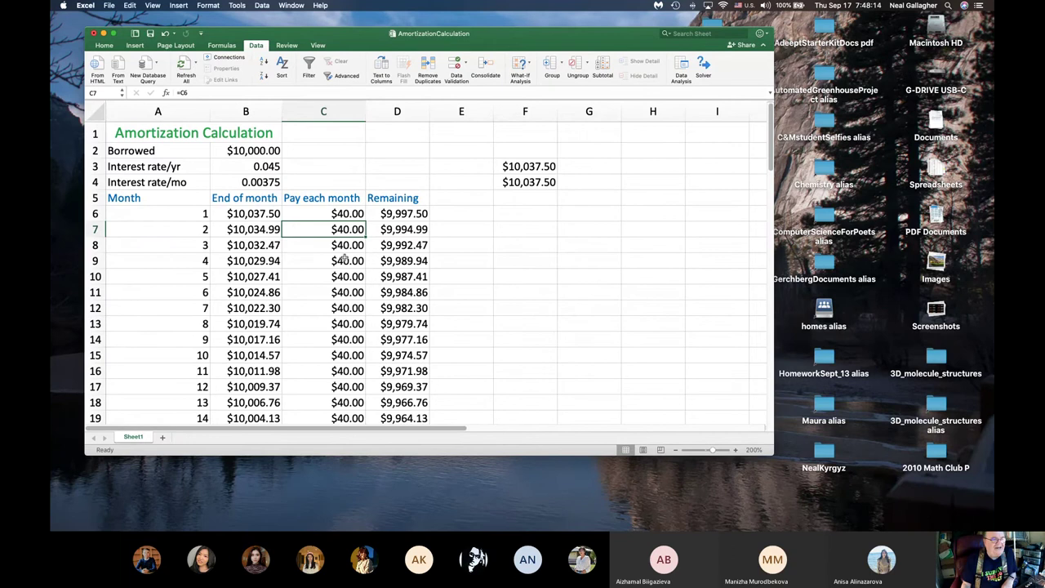
scroll(346, 261, "down", 20)
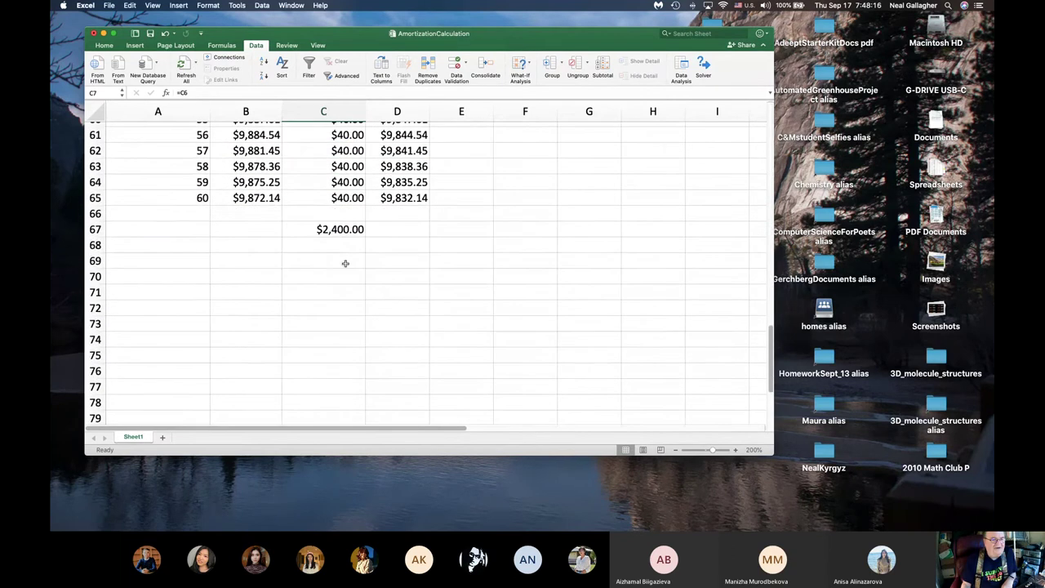
scroll(345, 263, "up", 10)
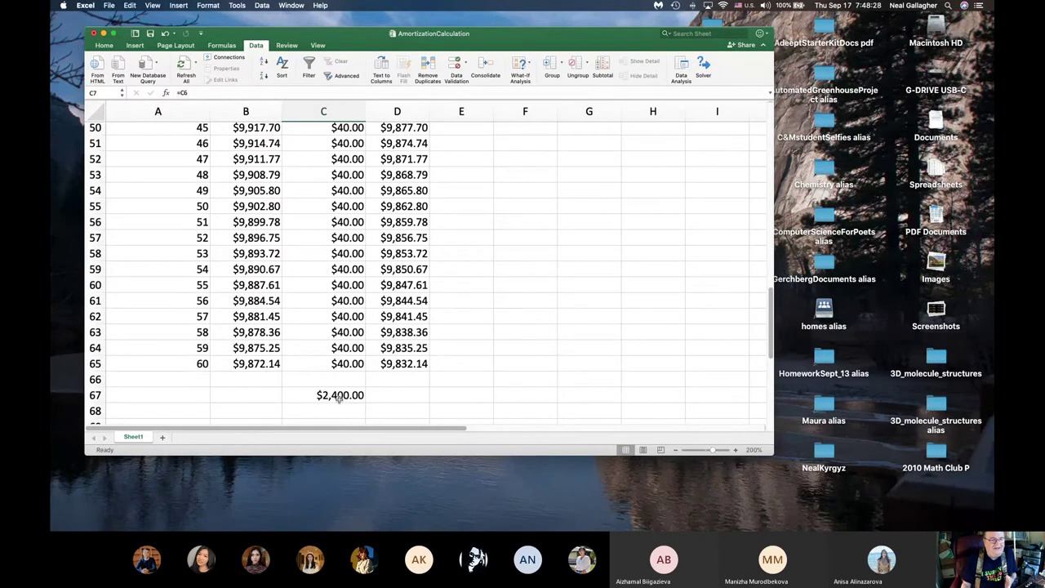
scroll(339, 398, "up", 15)
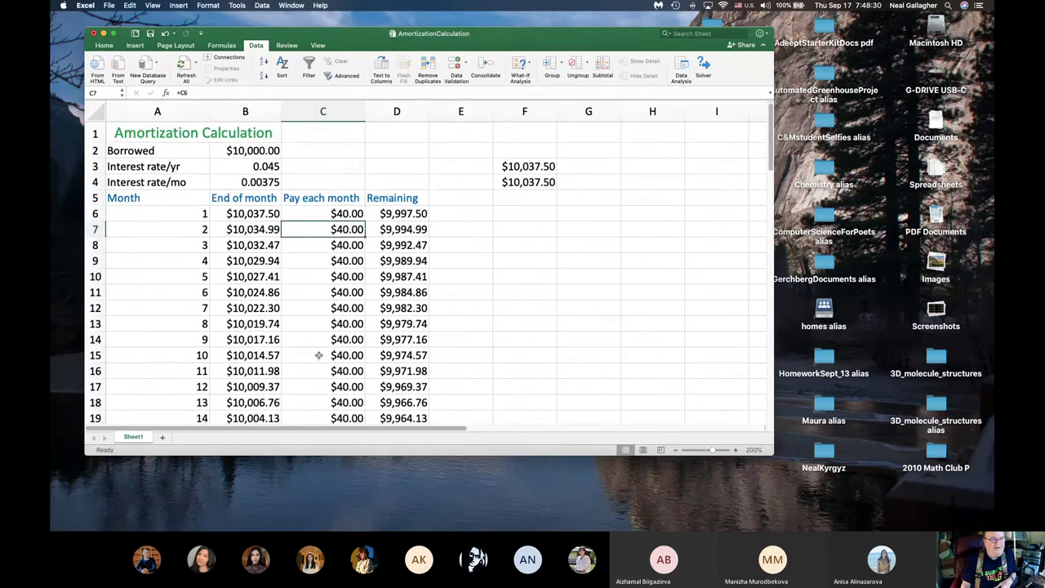
scroll(319, 355, "down", 15)
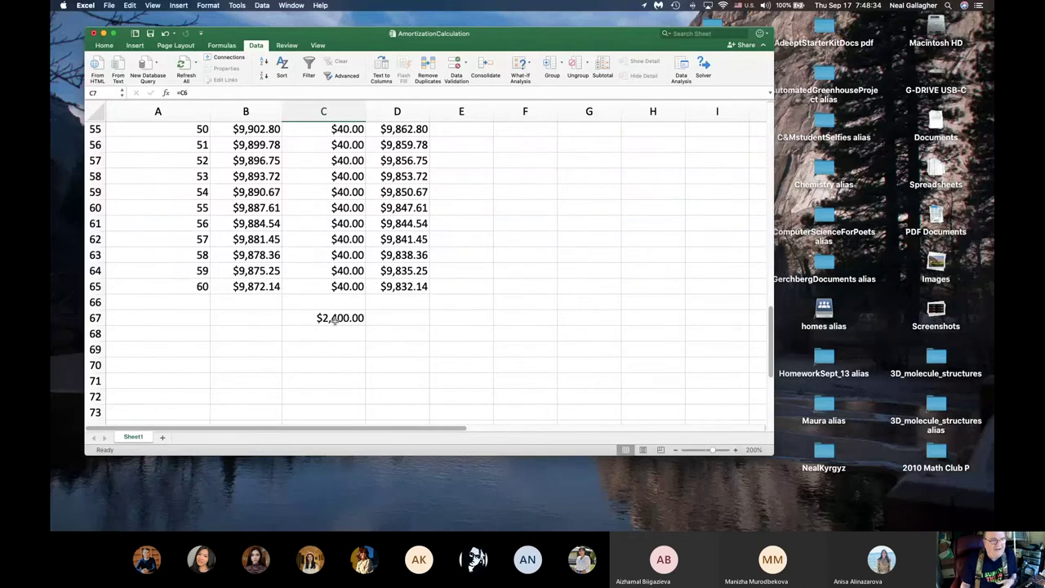
scroll(334, 320, "up", 15)
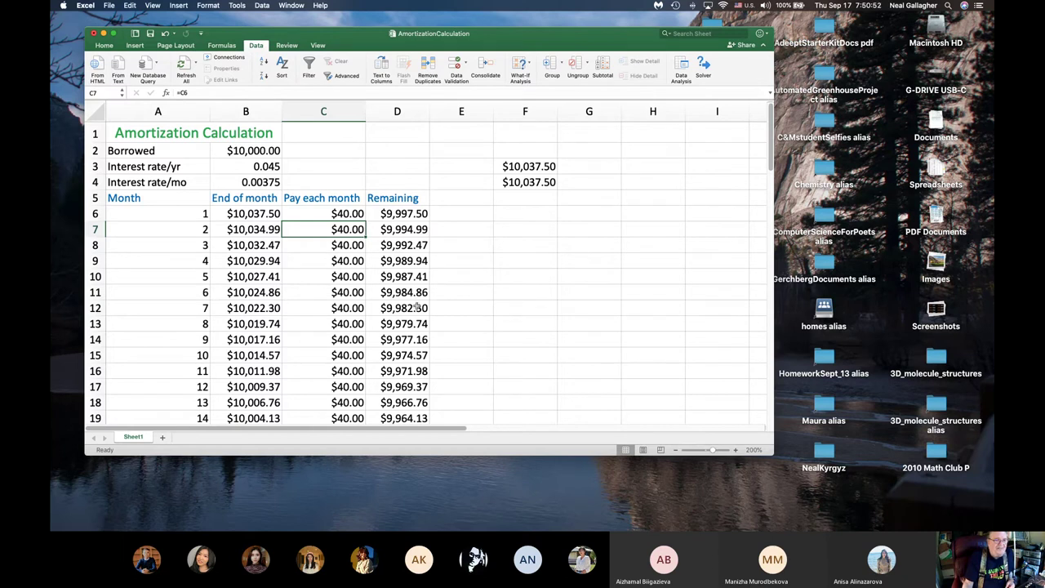
scroll(381, 274, "down", 20)
scroll(381, 273, "up", 20)
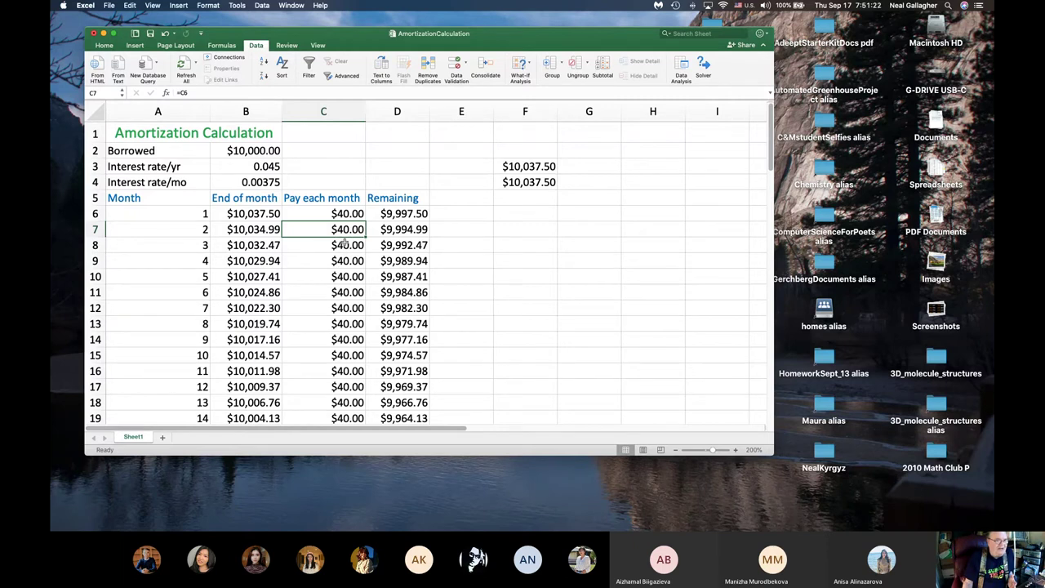
scroll(341, 245, "down", 10)
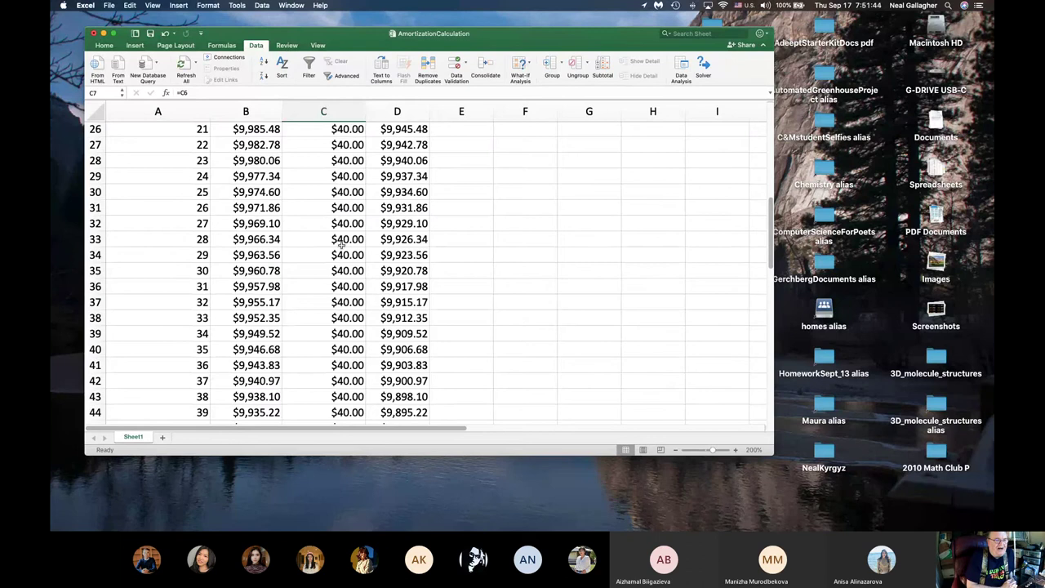
scroll(341, 244, "up", 3)
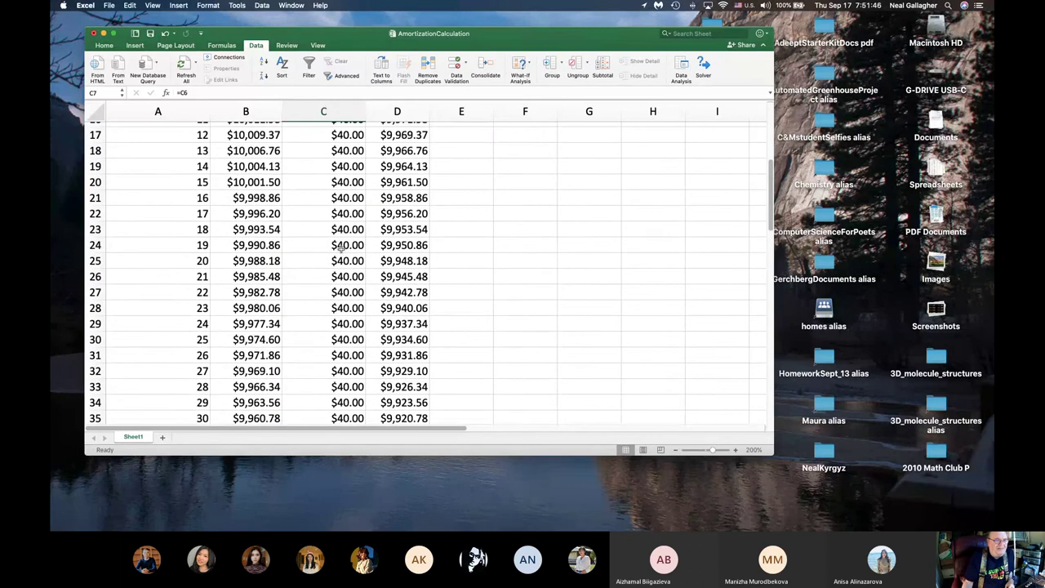
scroll(339, 247, "up", 5)
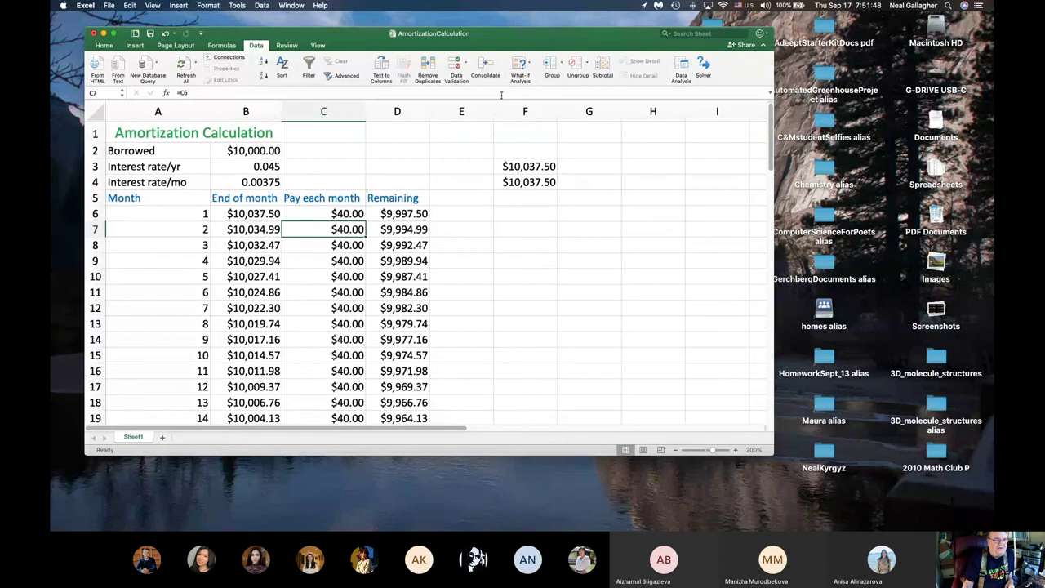
Glance at What-If Analysis, inspect the B6 and B7 formulas, then switch to the Teams meeting.
left_click(528, 66)
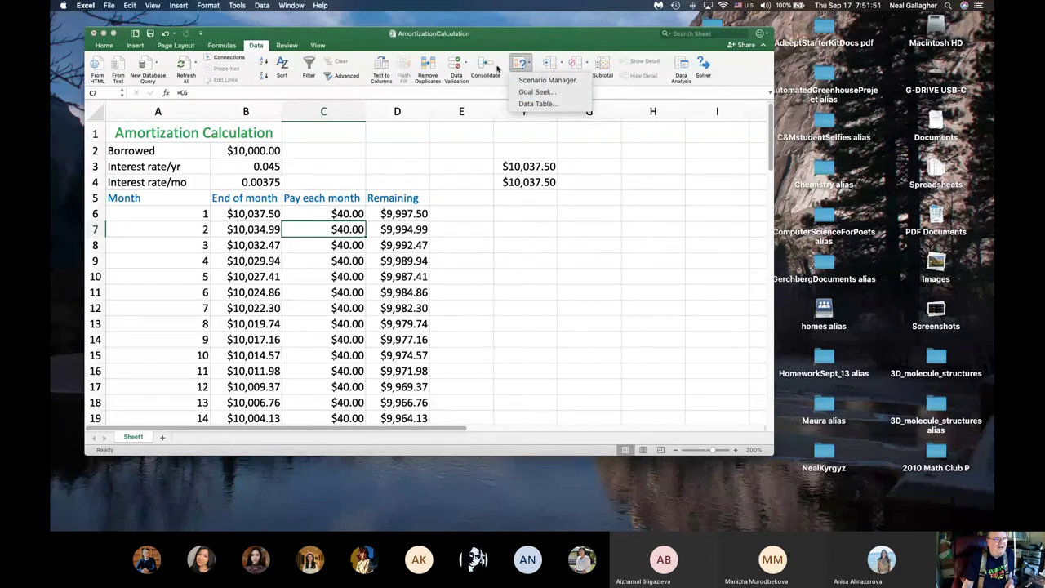
left_click(242, 216)
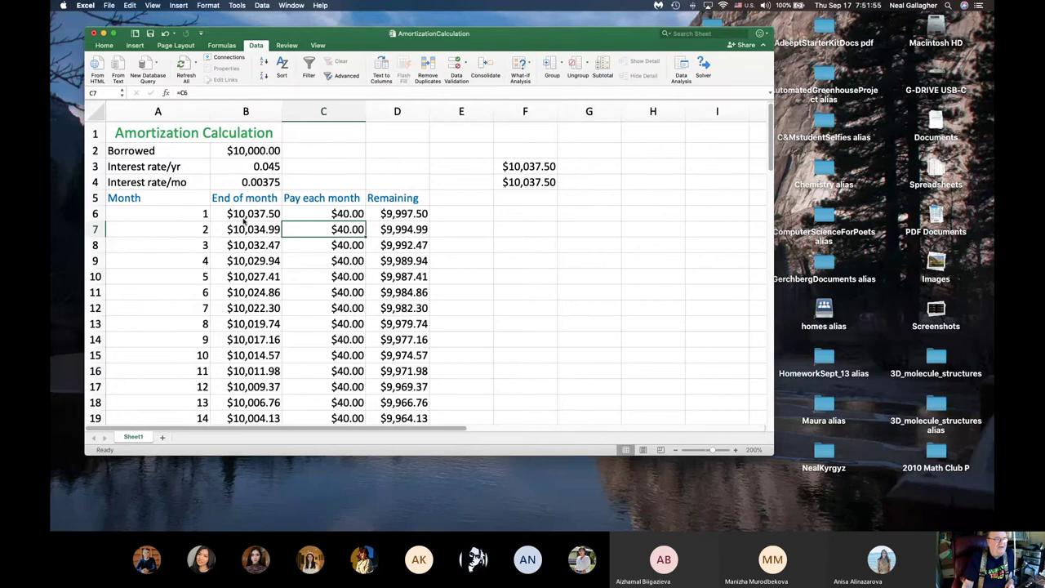
left_click(244, 216)
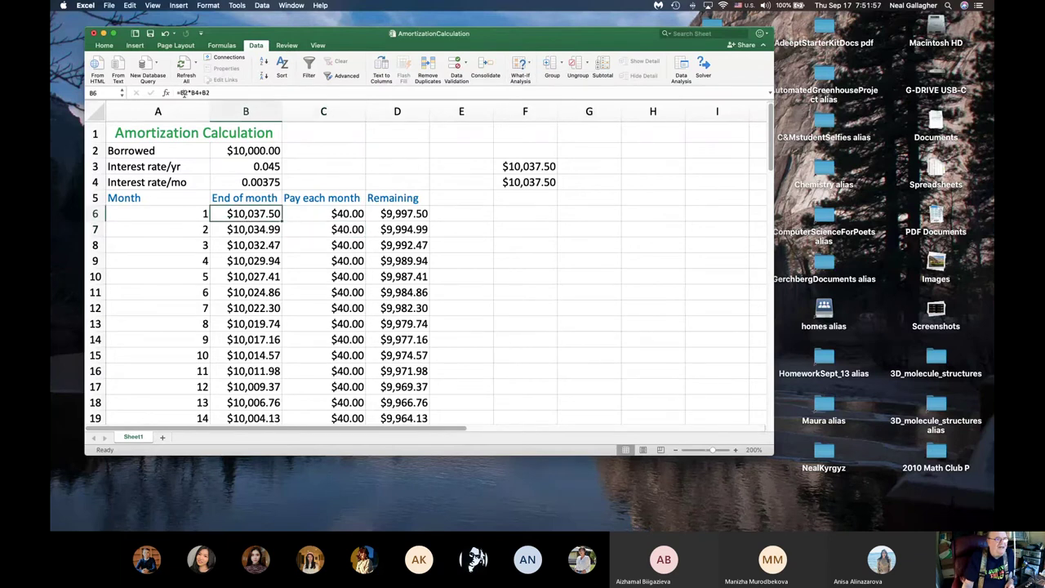
left_click(265, 235)
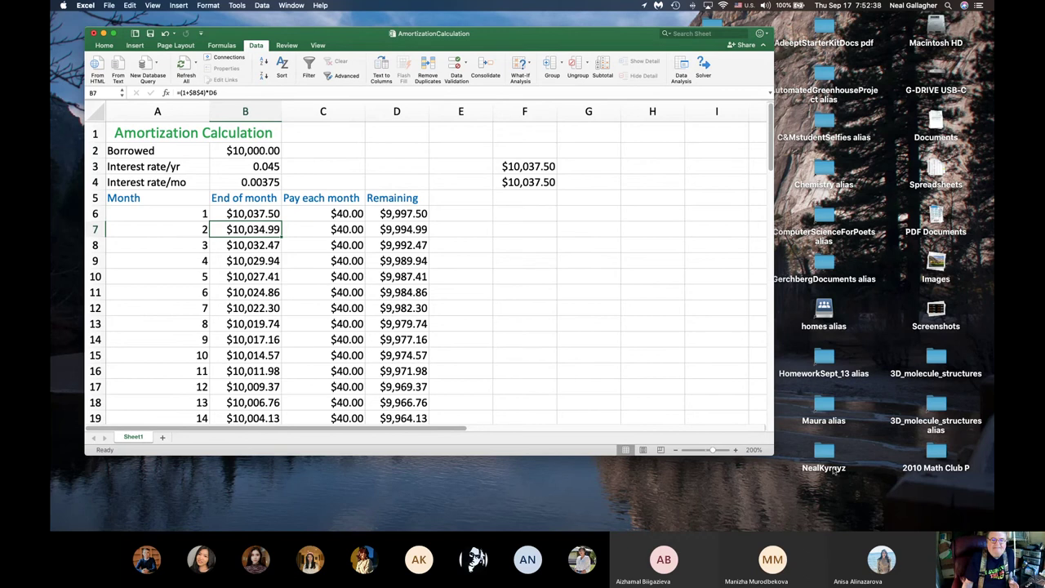
left_click(927, 515)
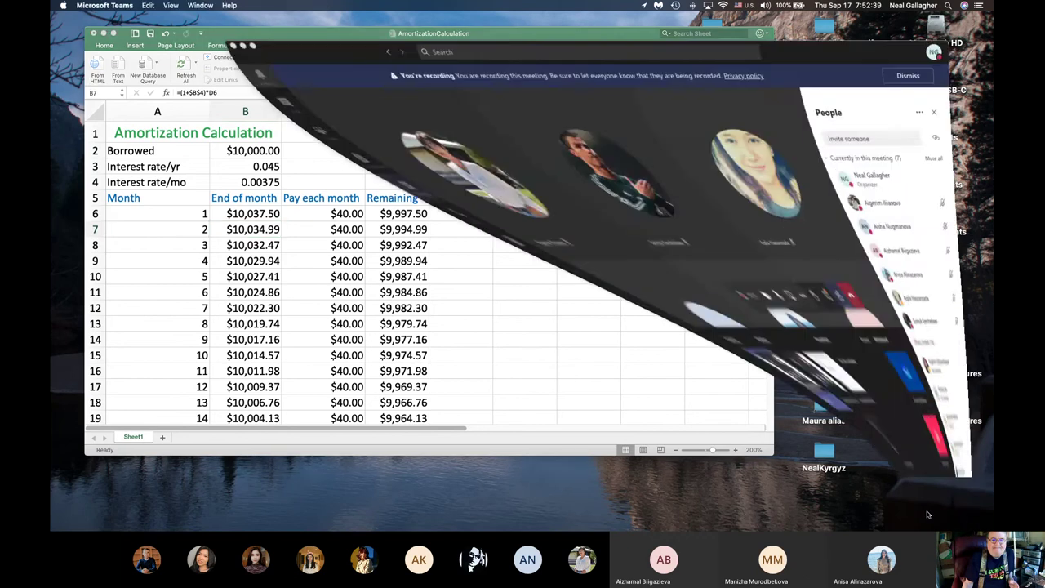